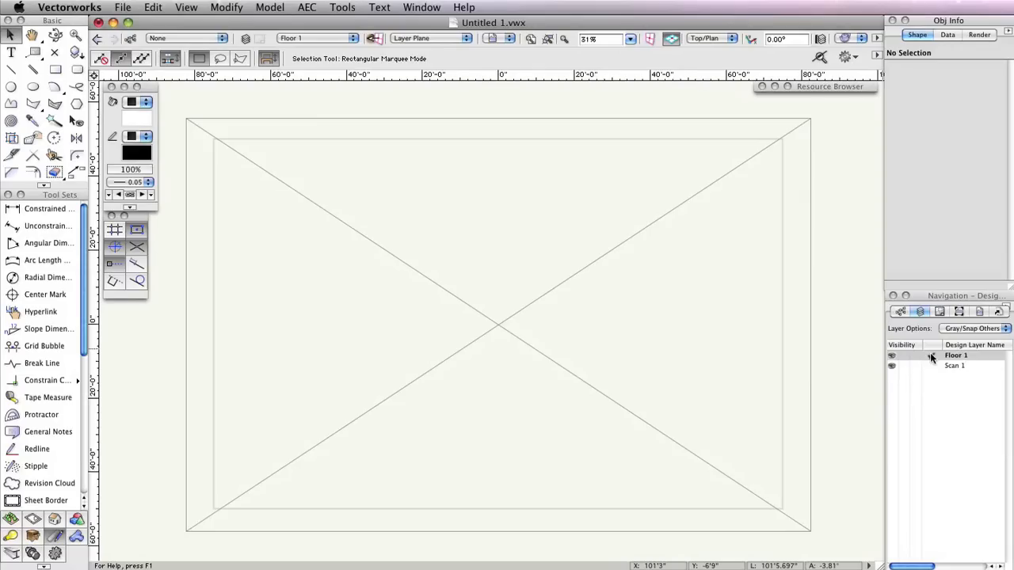
Set the design layer options to Show/Snap Others.
left_click(972, 328)
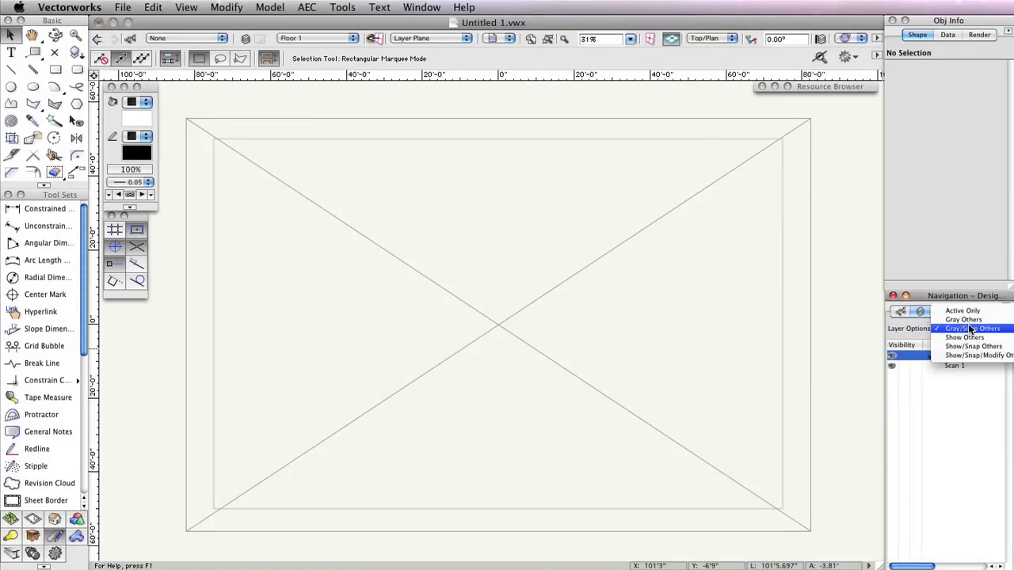
left_click(1008, 349)
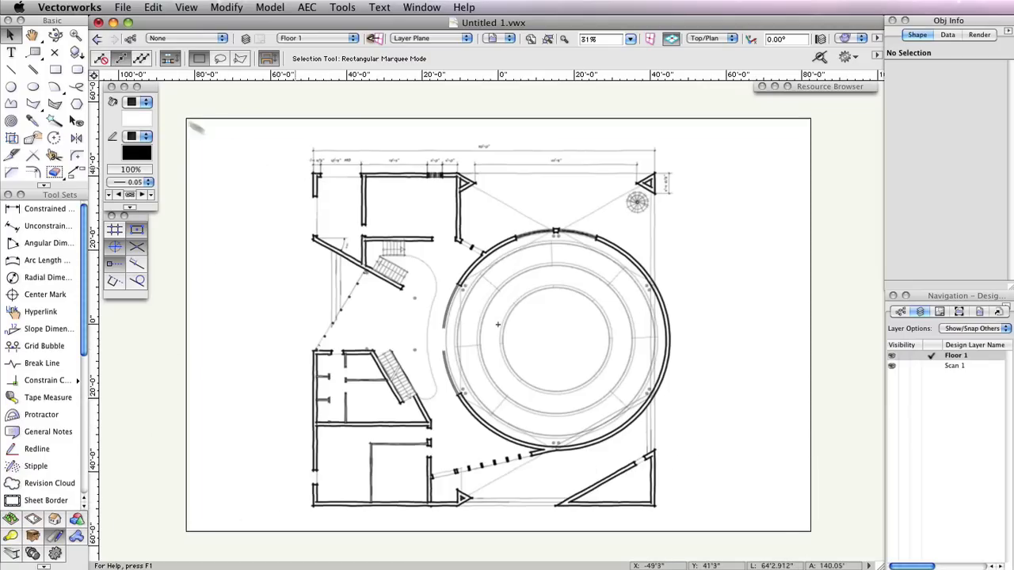
Start the Wall tool with the Ext Bearing-CMU 8"-Plain wall style for tracing the upper-left part of the scanned plan.
key("c")
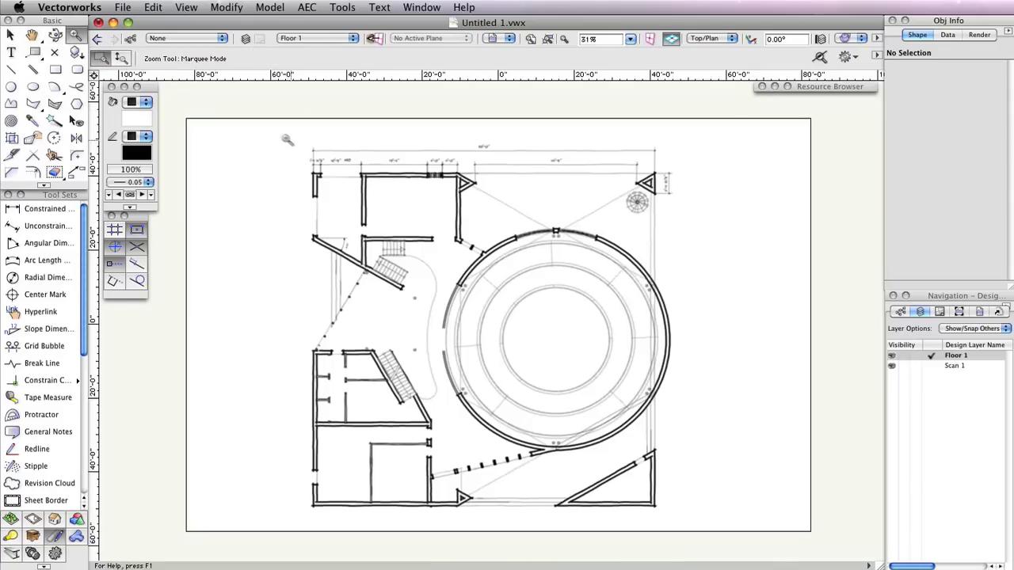
mouse_move(268, 127)
left_mouse_down()
mouse_move(399, 250)
mouse_move(514, 312)
left_mouse_up()
key("9")
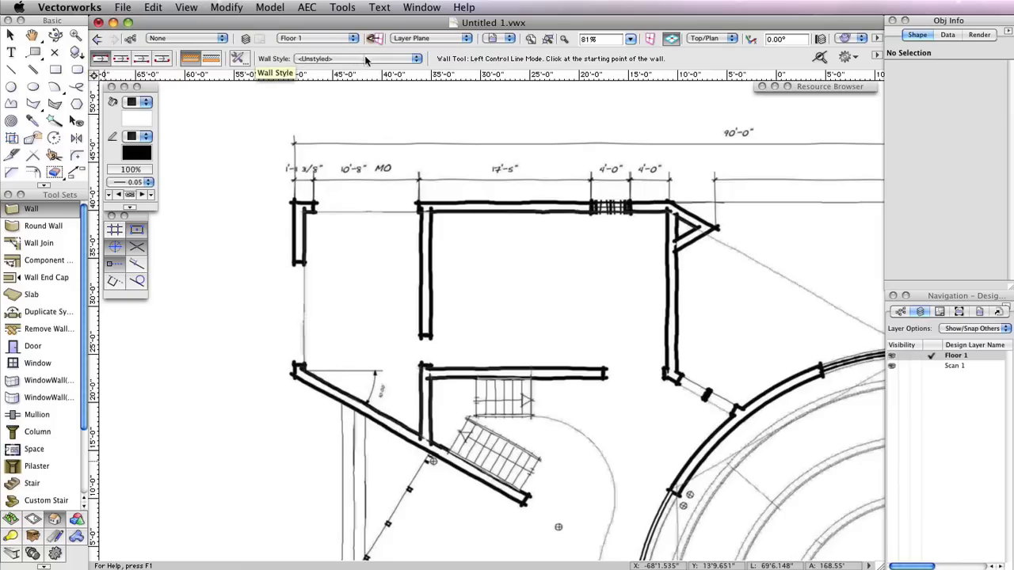
left_click(317, 59)
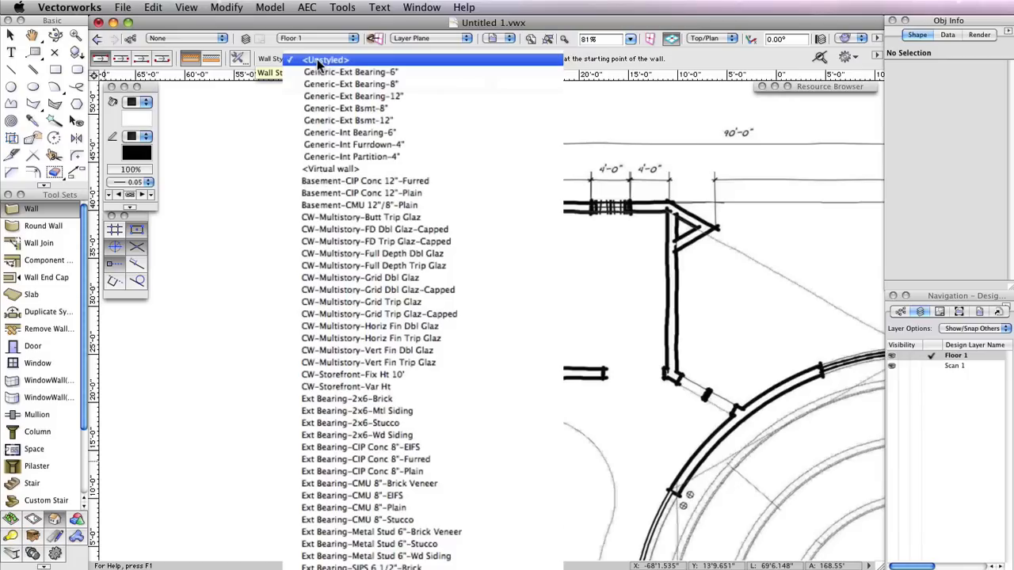
left_click(409, 505)
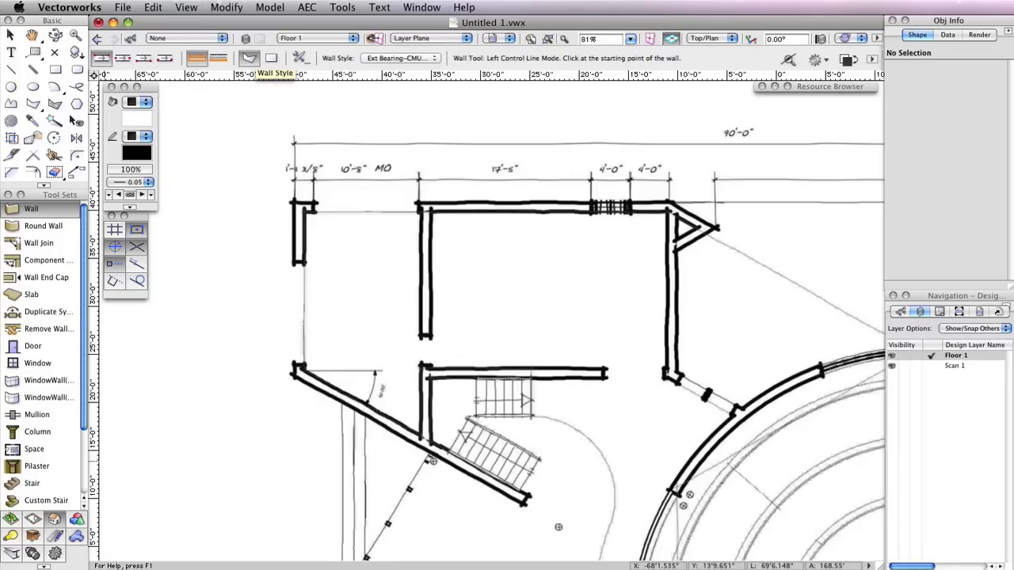
Set the thickness of the wall style's CMU component to 9 5/8".
left_click(300, 59)
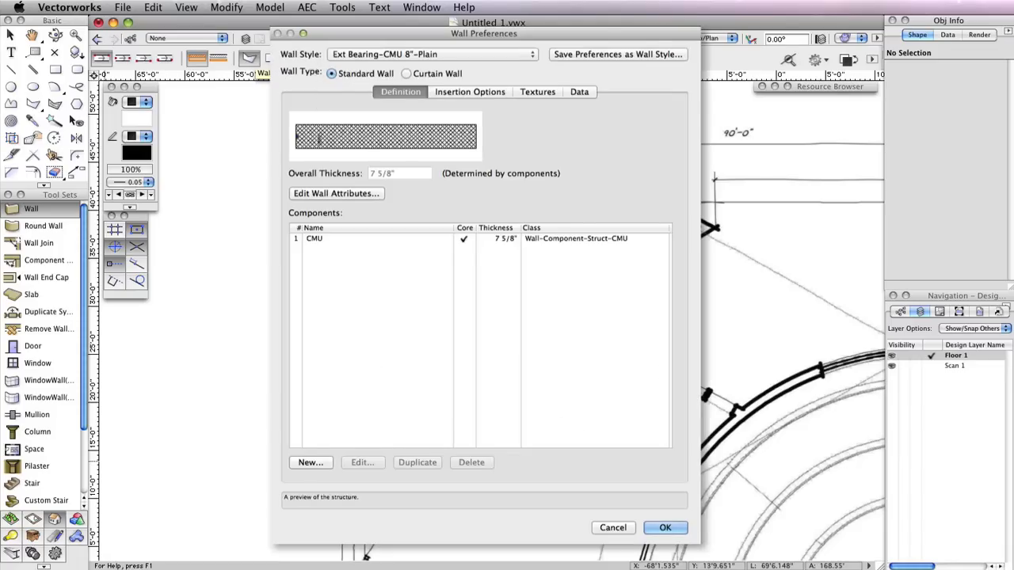
left_click(317, 241)
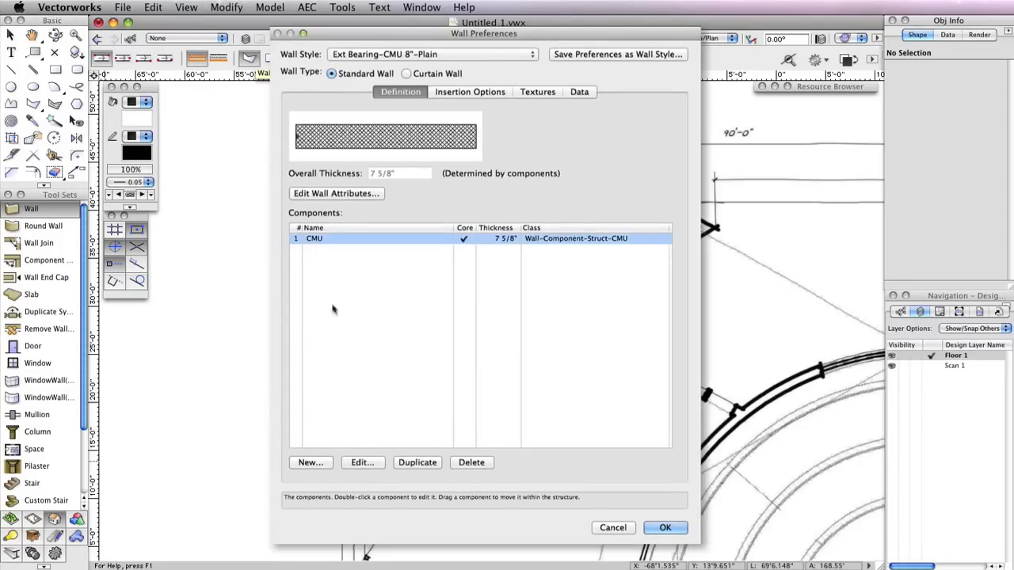
left_click(362, 462)
left_click(245, 181)
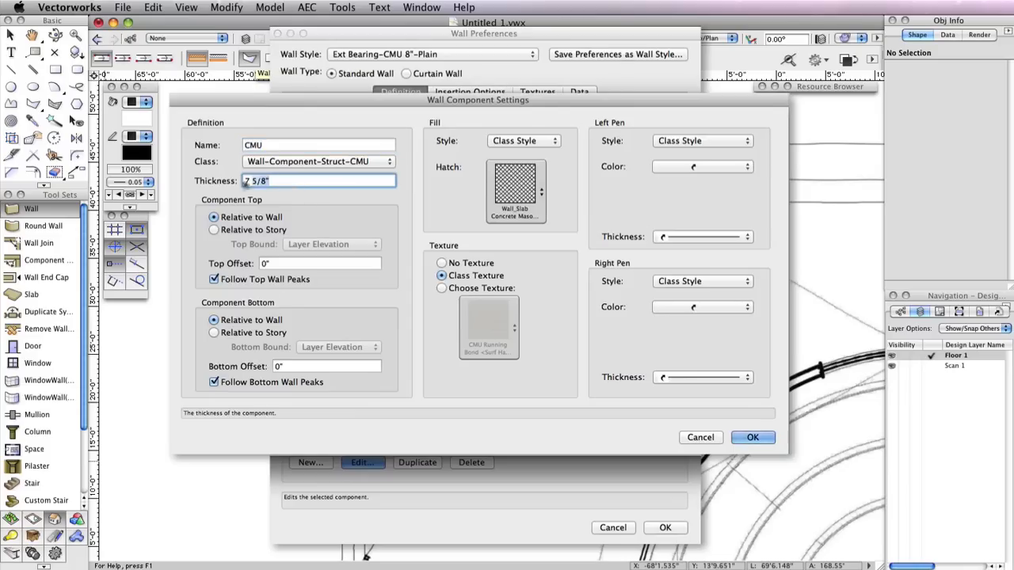
triple_click(246, 181)
type("9 5/8\"")
left_click(752, 437)
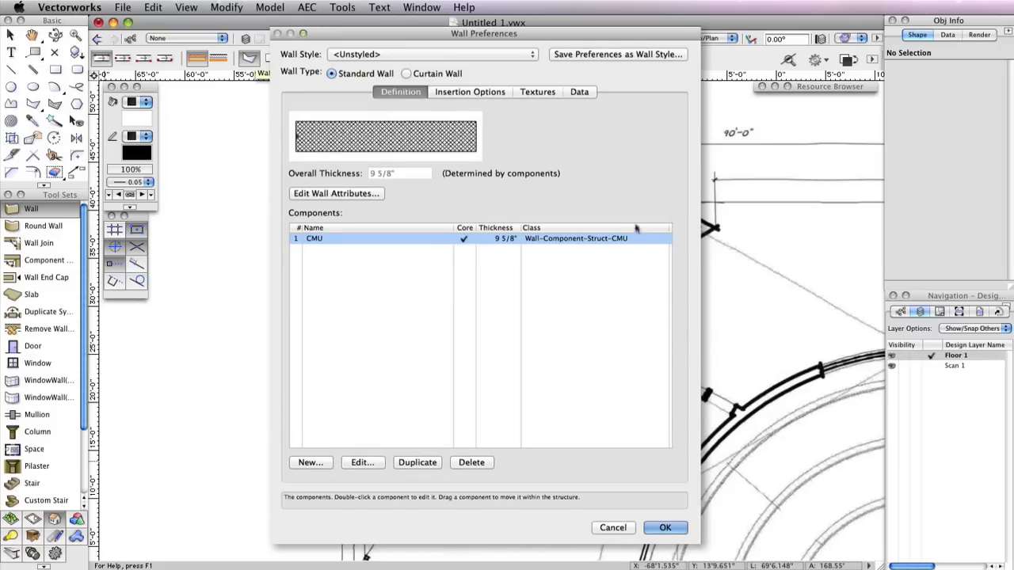
Save the modified wall preferences as a wall style named Ext Bearing-CMU 10"-Plain and accept the preferences.
left_click(576, 54)
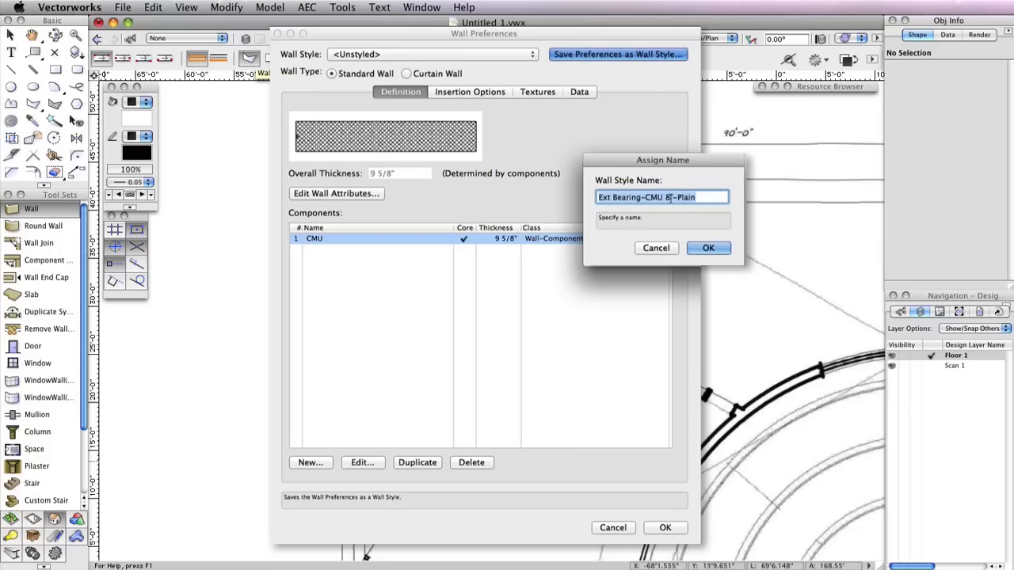
left_click(667, 198)
key("BackSpace")
type("1")
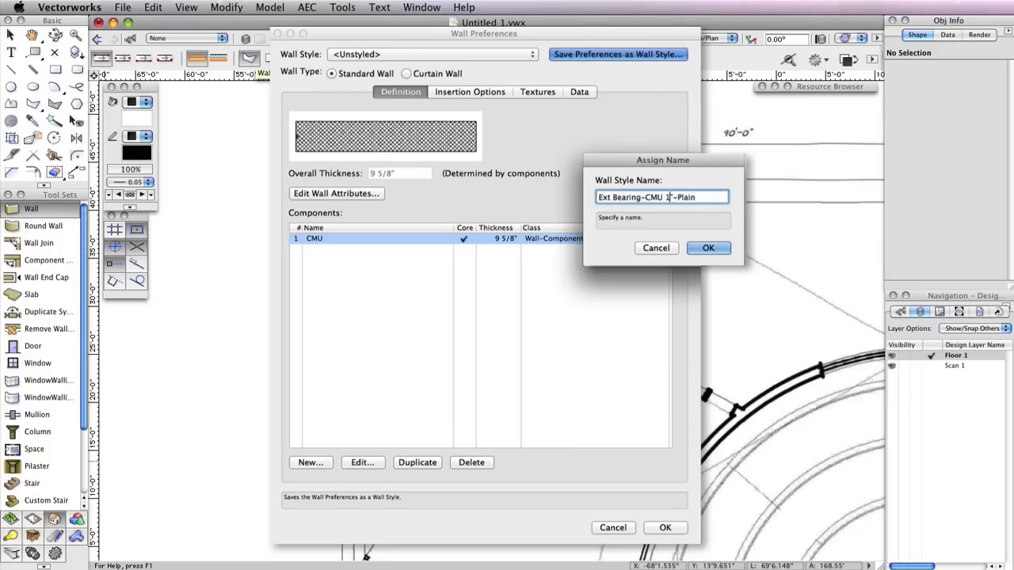
type("0")
left_click(694, 250)
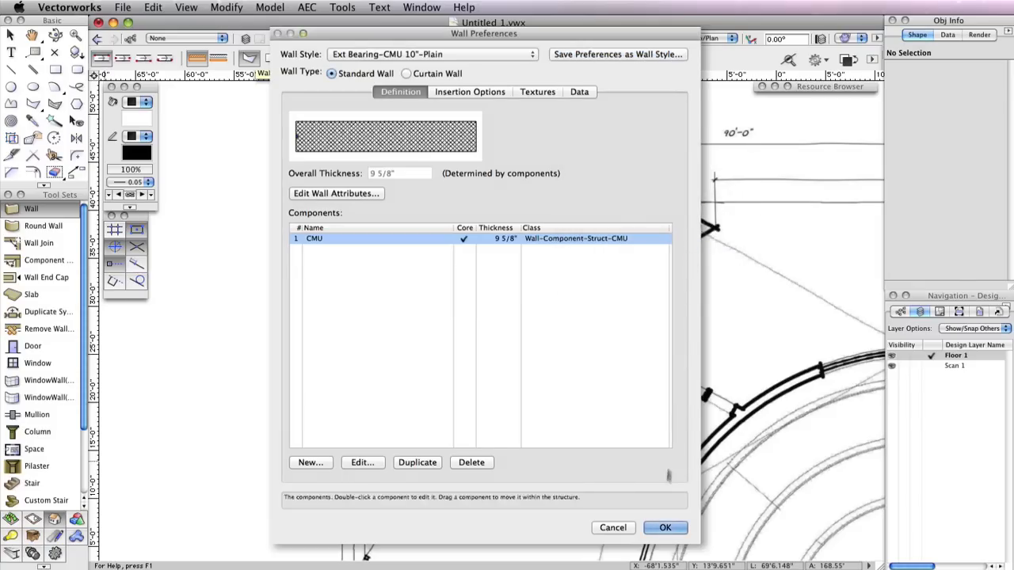
left_click(665, 528)
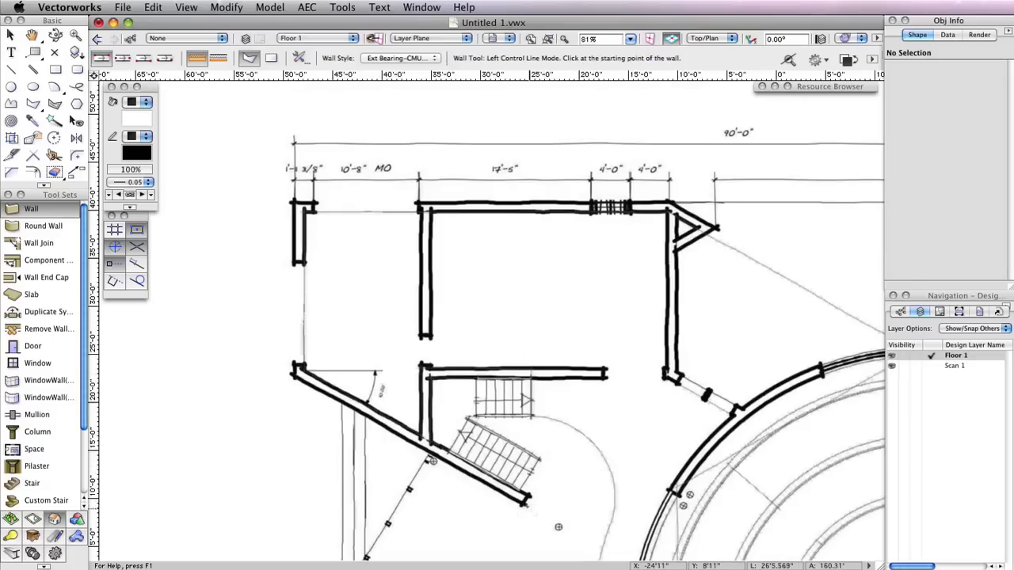
Trace the diagonal wall beside the stair, about 26'8" at 150°, and continue with the vertical west wall, about 18' long.
middle_click_drag(523, 504, 455, 495)
key("z")
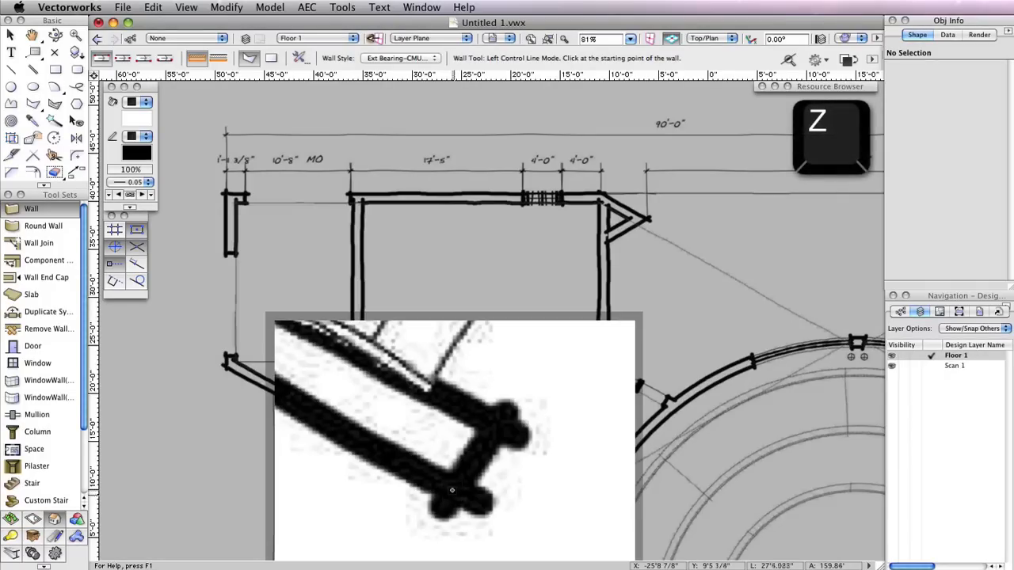
left_click(453, 491)
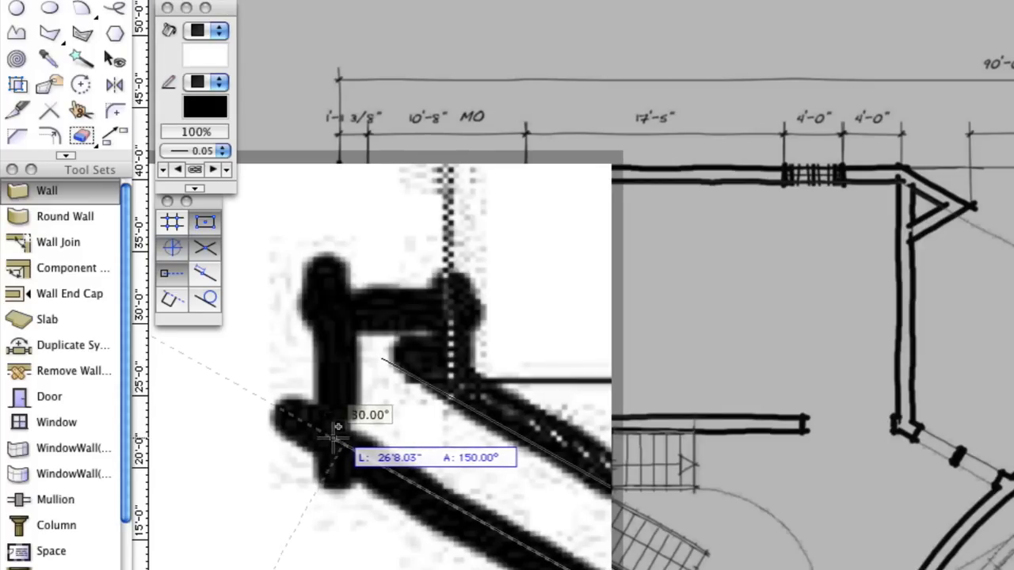
left_click(338, 424)
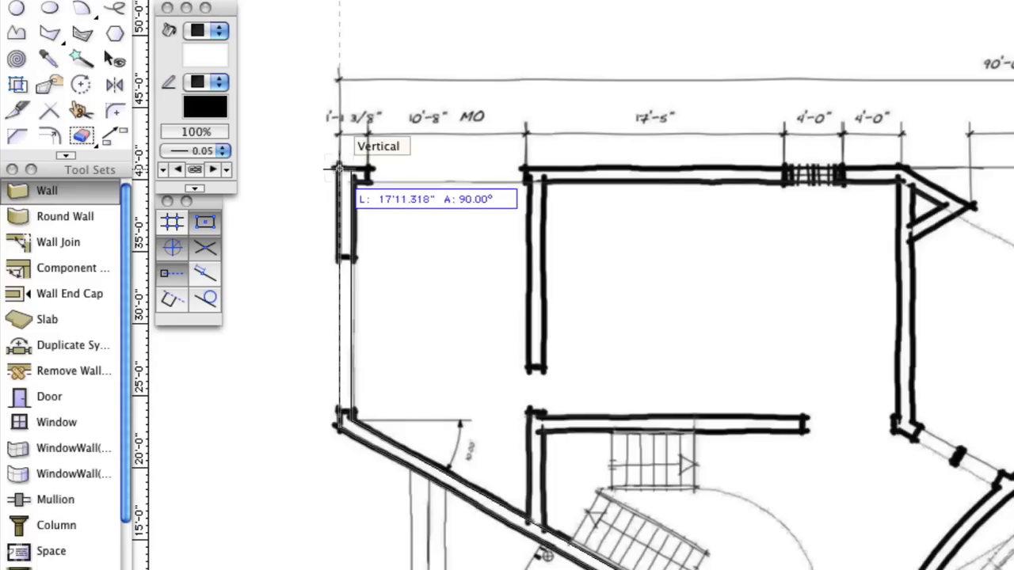
key("z")
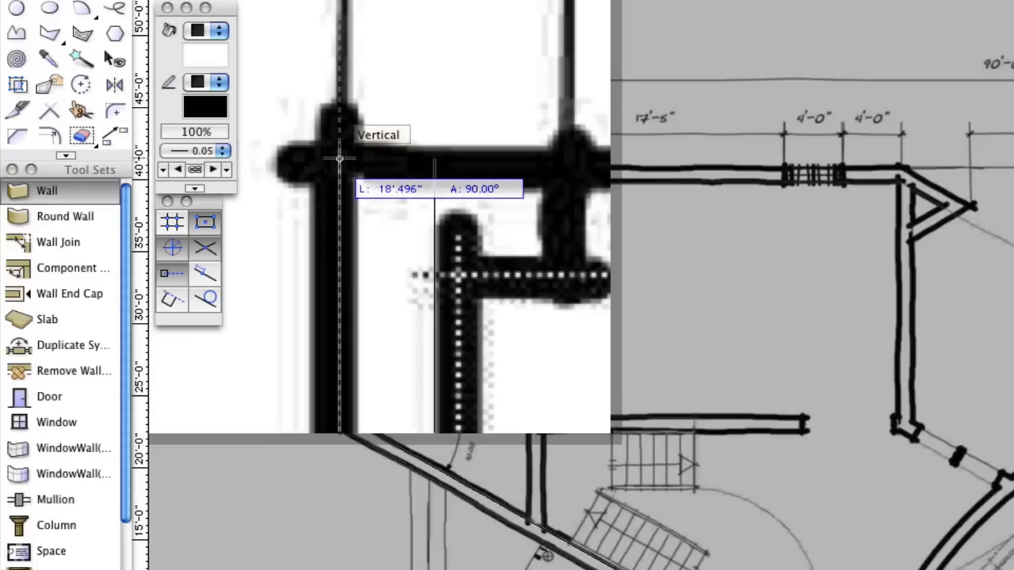
left_click(338, 162)
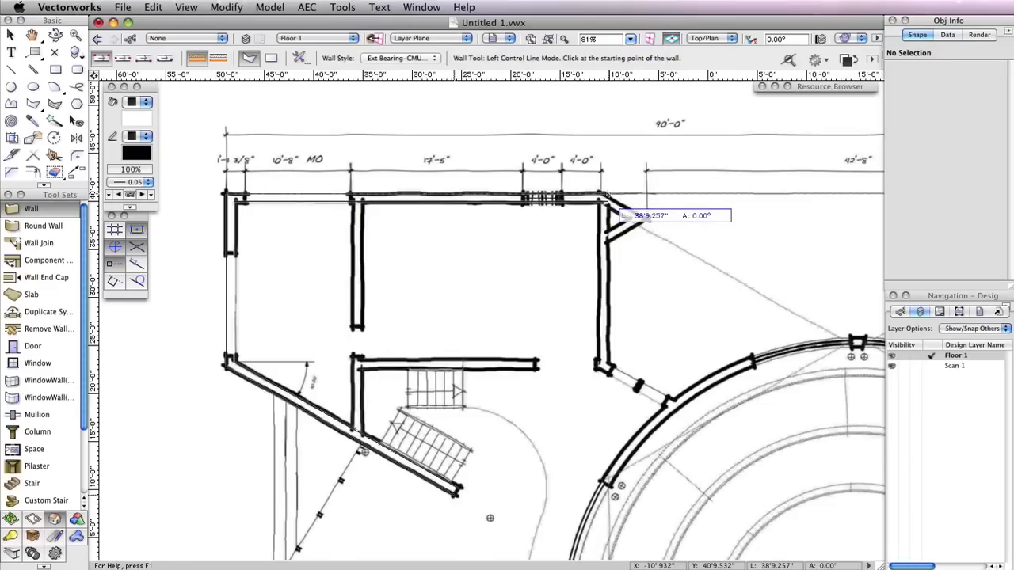
Continue the wall chain about 38'9" horizontally, 17'7" straight down, and 7'9" at -30° to the round wall, ending it there.
key("z")
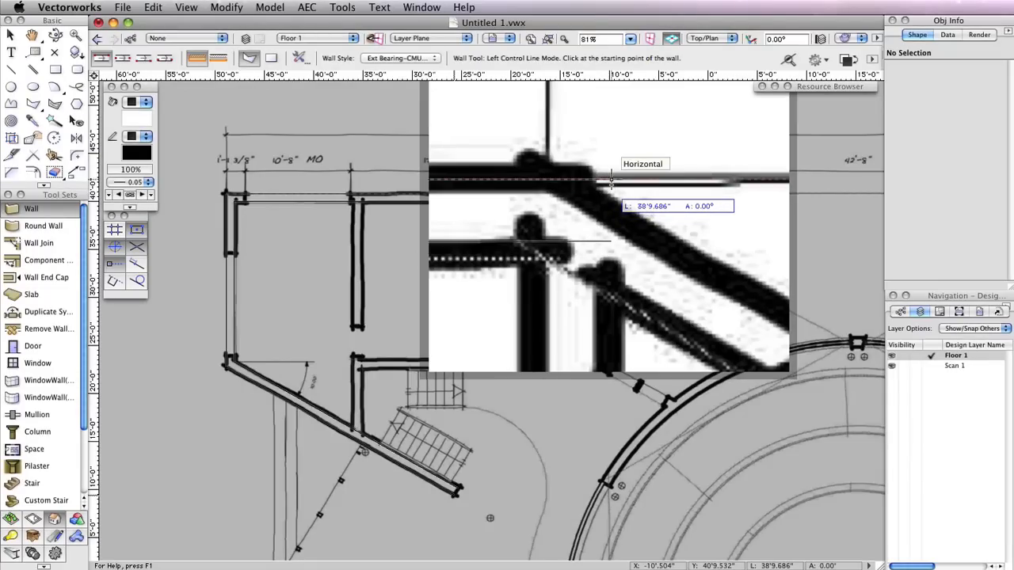
left_click(612, 180)
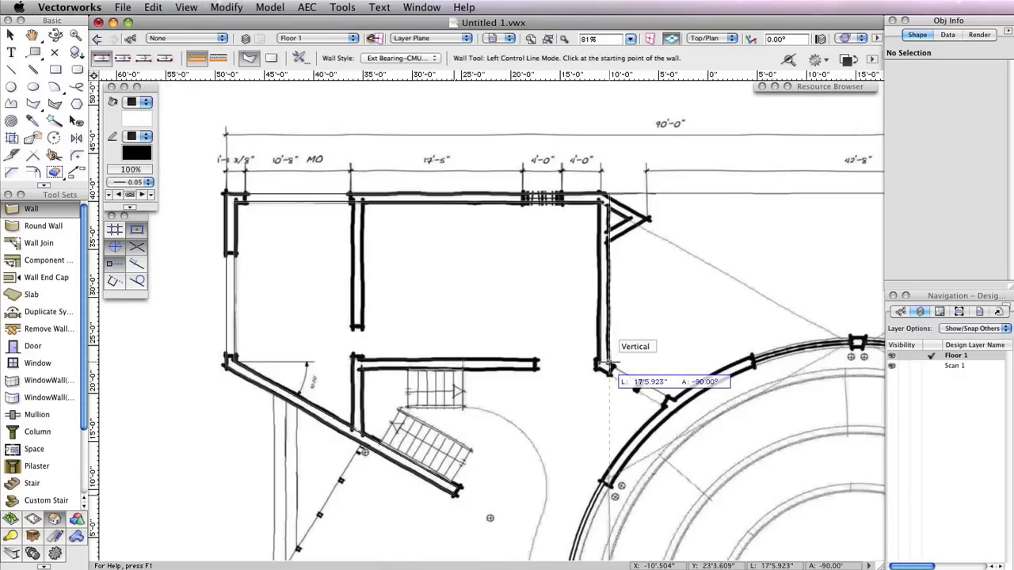
key("z")
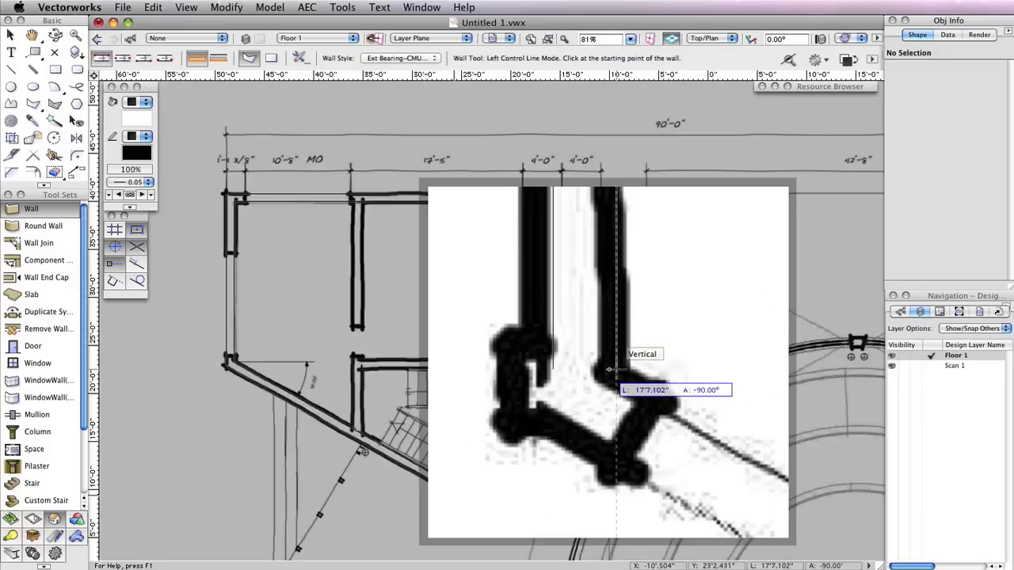
left_click(608, 369)
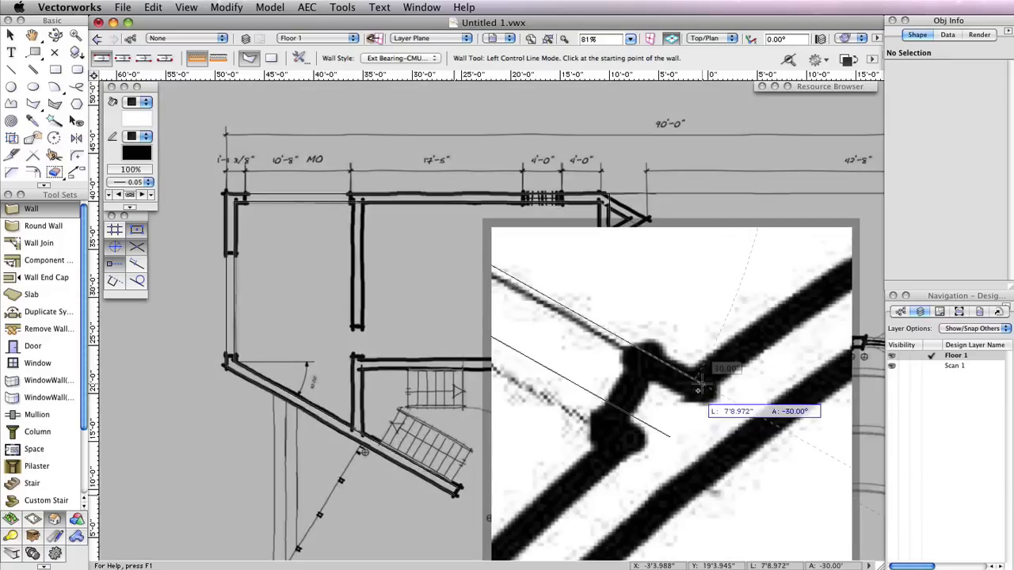
double_click(672, 401)
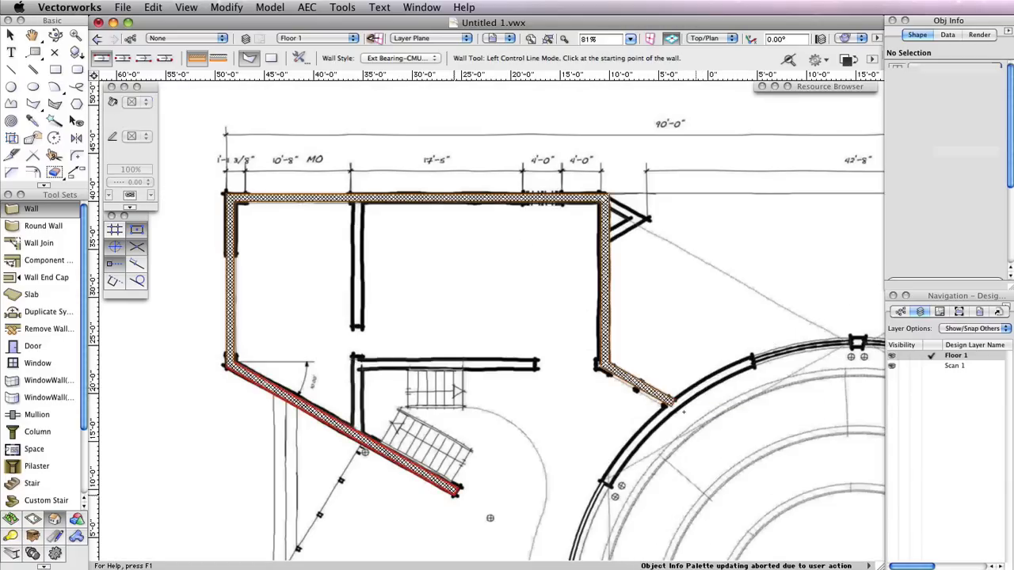
key("x")
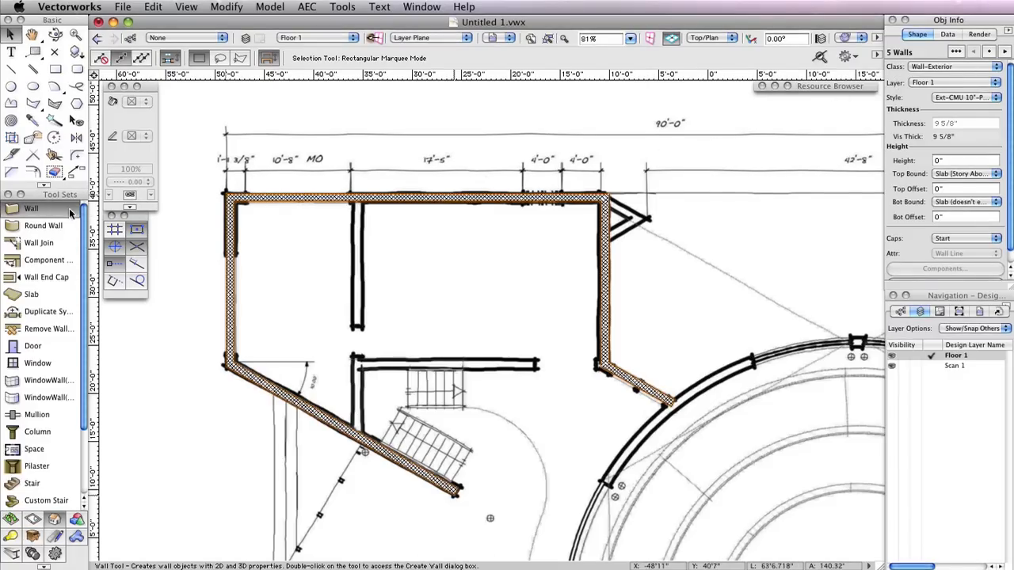
Draw the vertical interior wall from the inner face of the diagonal wall up to the upper horizontal wall.
left_click(31, 209)
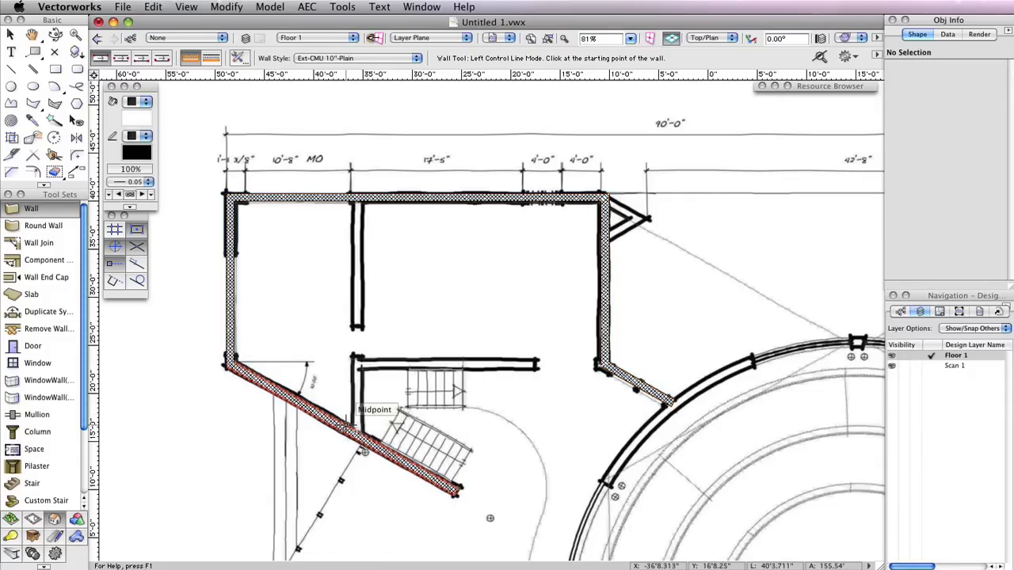
key("z")
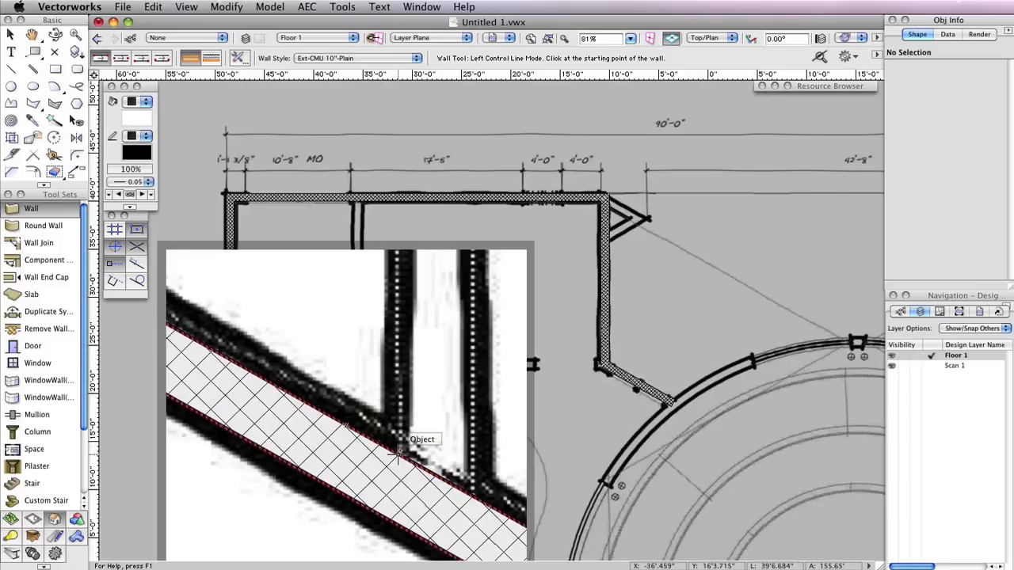
left_click(397, 450)
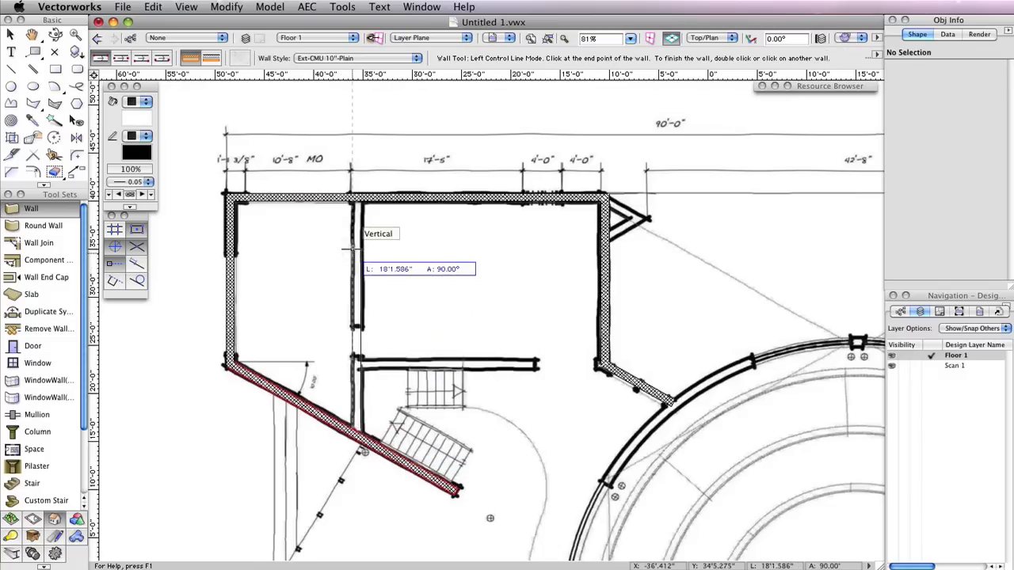
left_click(354, 200)
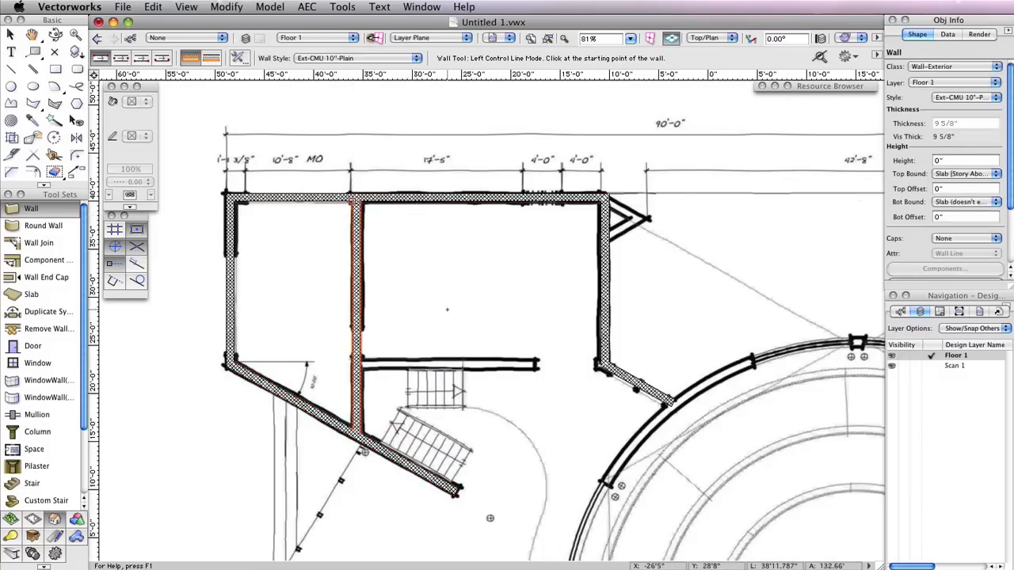
Draw the horizontal interior wall above the stairs from the vertical interior wall across to the east wall.
key("z")
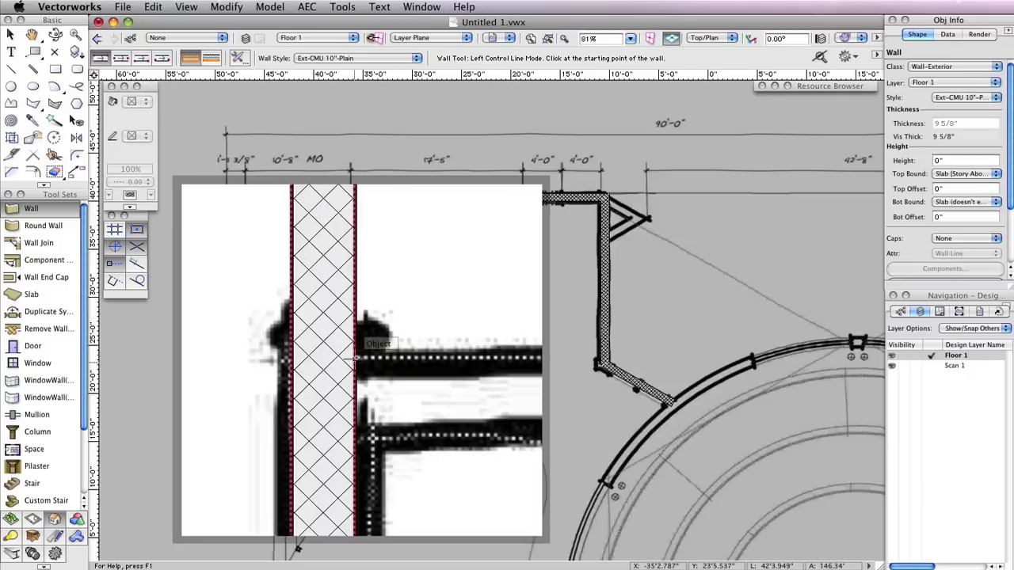
left_click(388, 355)
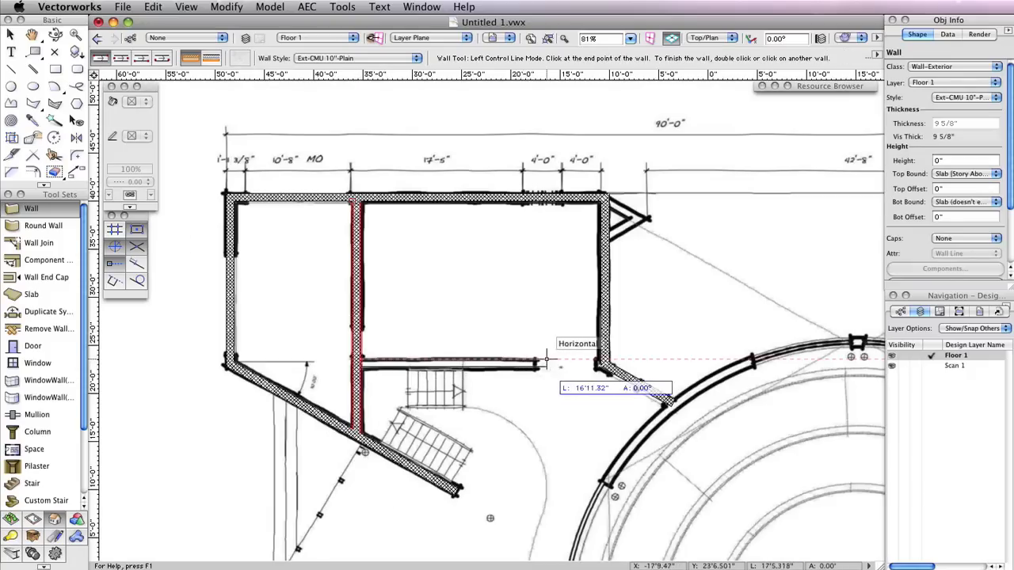
left_click(602, 365)
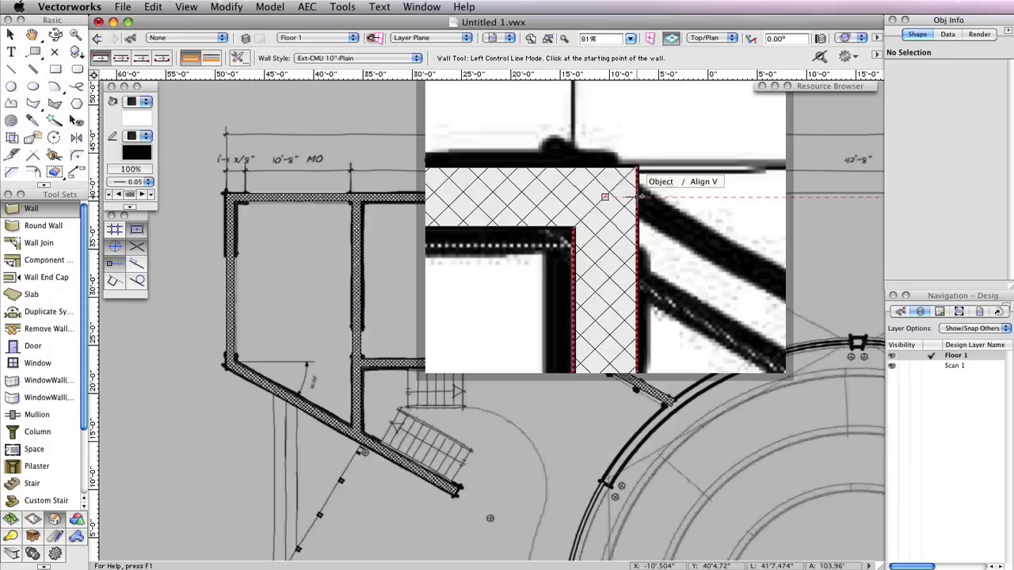
Draw two walls forming the triangular projection at the upper-right corner, the first about 4'3" long at -30°.
left_click(603, 194)
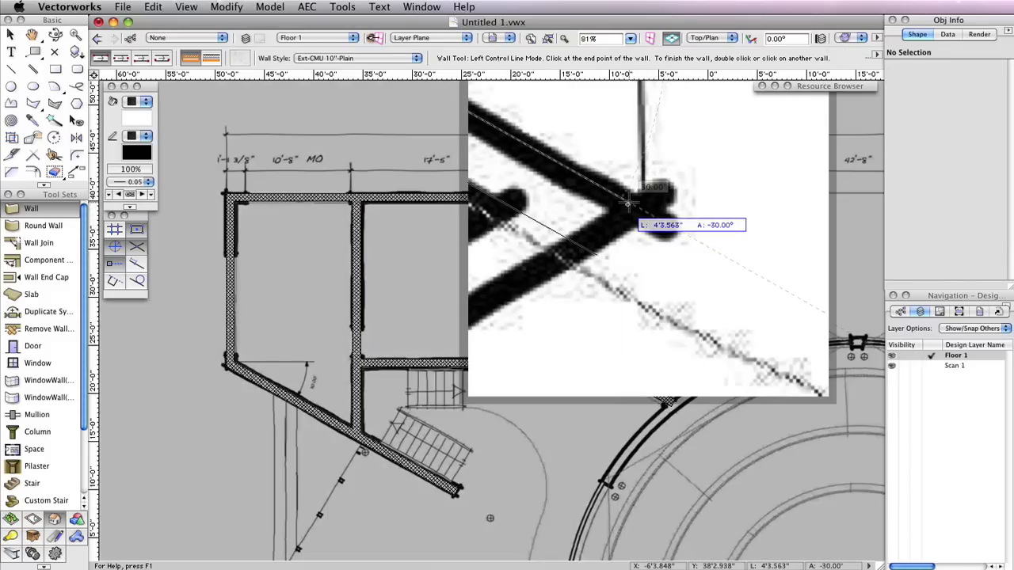
left_click(631, 202)
left_click(605, 236)
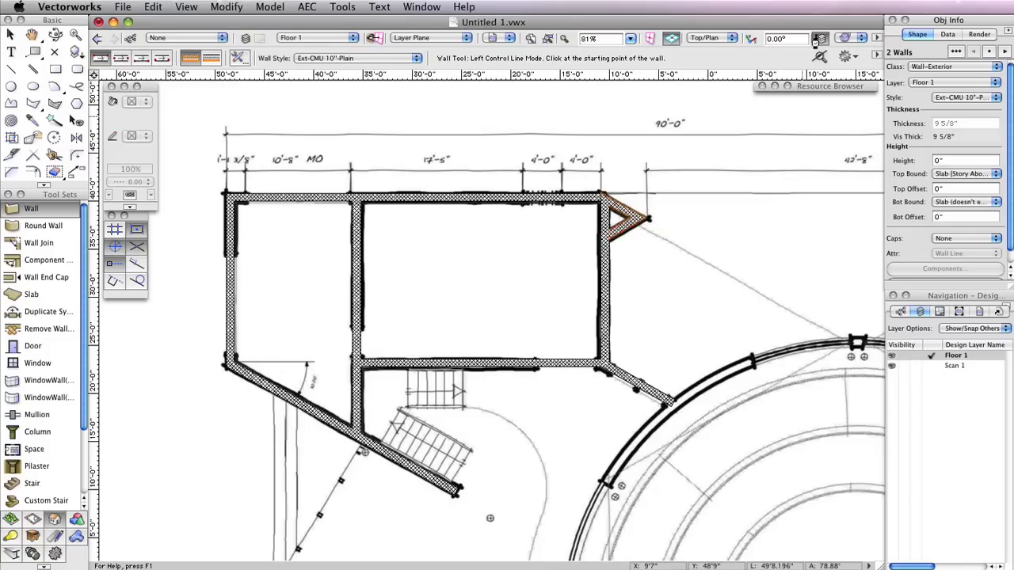
In a left isometric view, set all nine walls' top bound to Layer Wall Height and bottom bound to Layer Elevation, and return to Top/Plan.
left_click(722, 40)
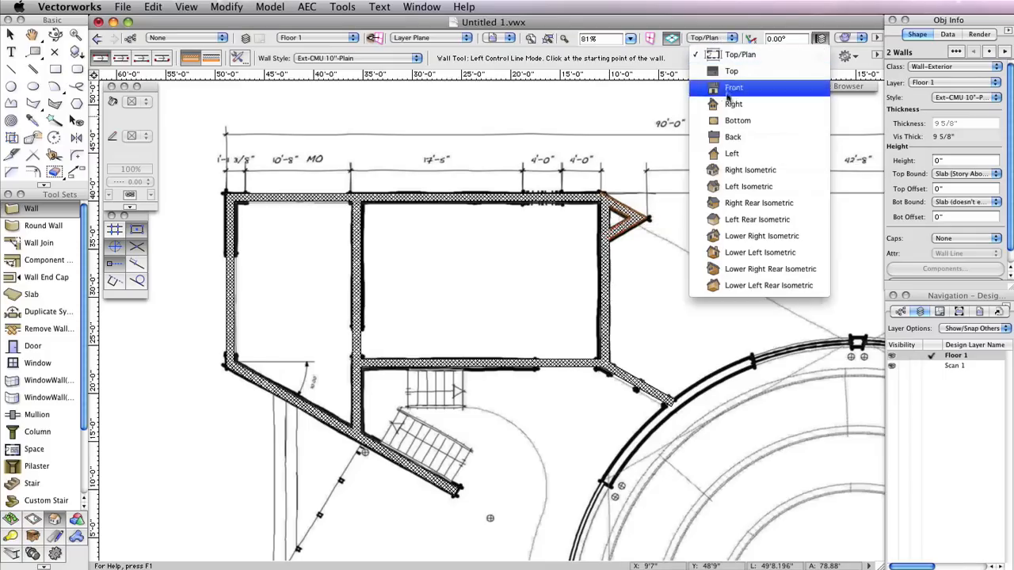
left_click(748, 186)
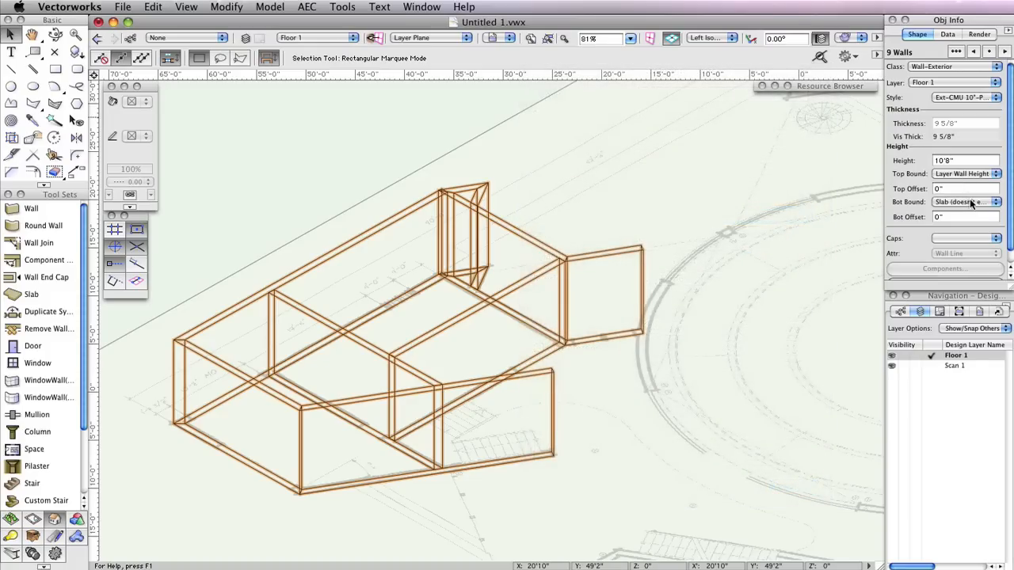
left_click(969, 199)
left_click(987, 194)
left_click(720, 40)
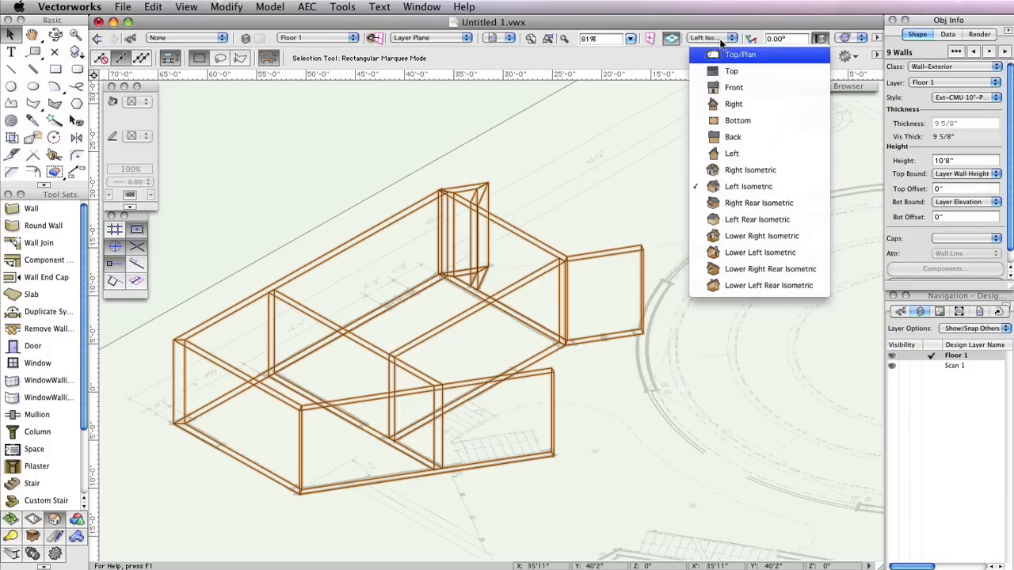
left_click(732, 54)
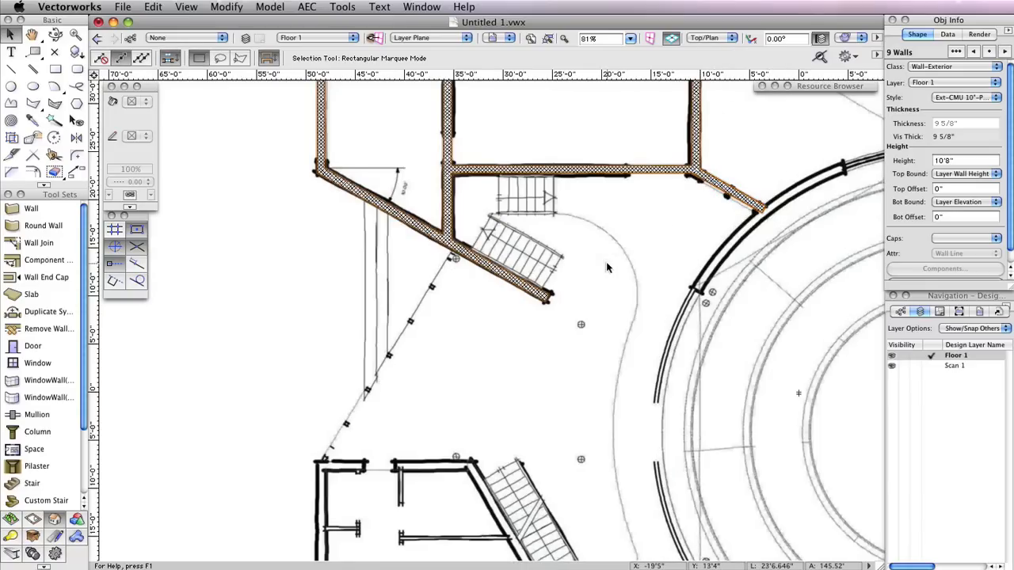
Draw the lower-right triangular enclosure with three walls: about 30' at 30°, about 15' straight down, and about 26' back to the start.
scroll(607, 267, "down", 2)
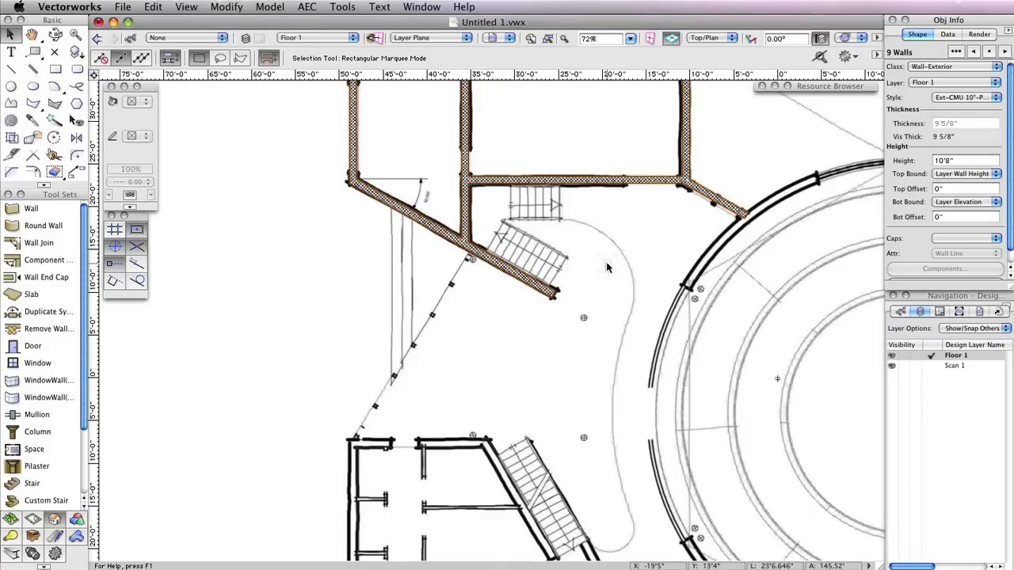
scroll(607, 268, "down", 10)
scroll(804, 338, "up", 2)
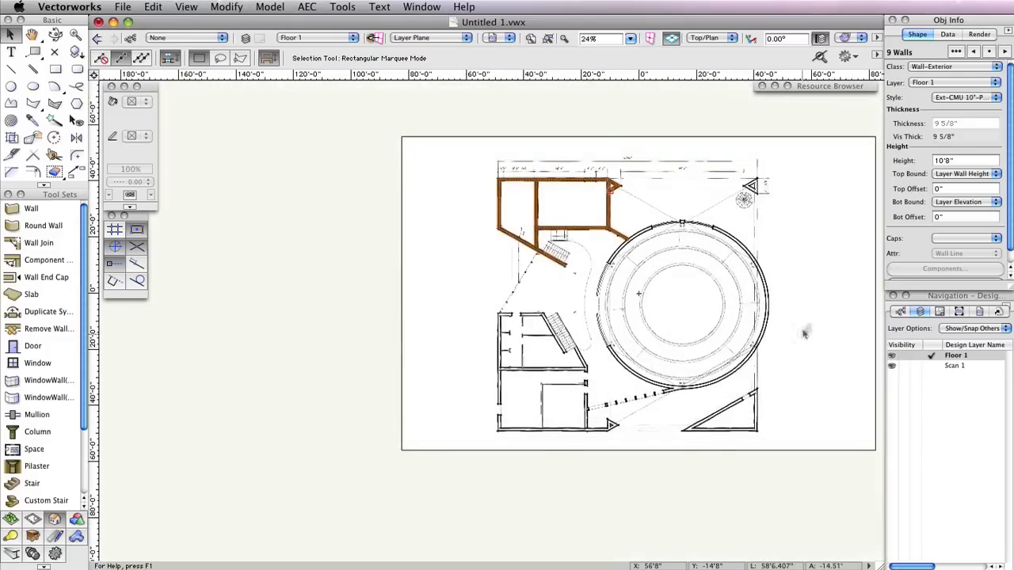
scroll(819, 290, "up", 2)
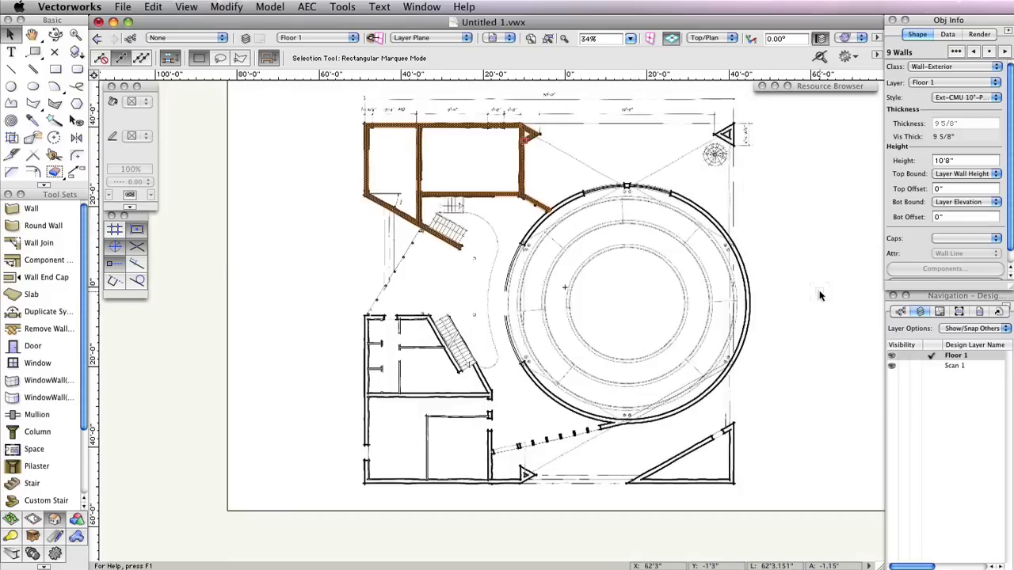
left_click(30, 208)
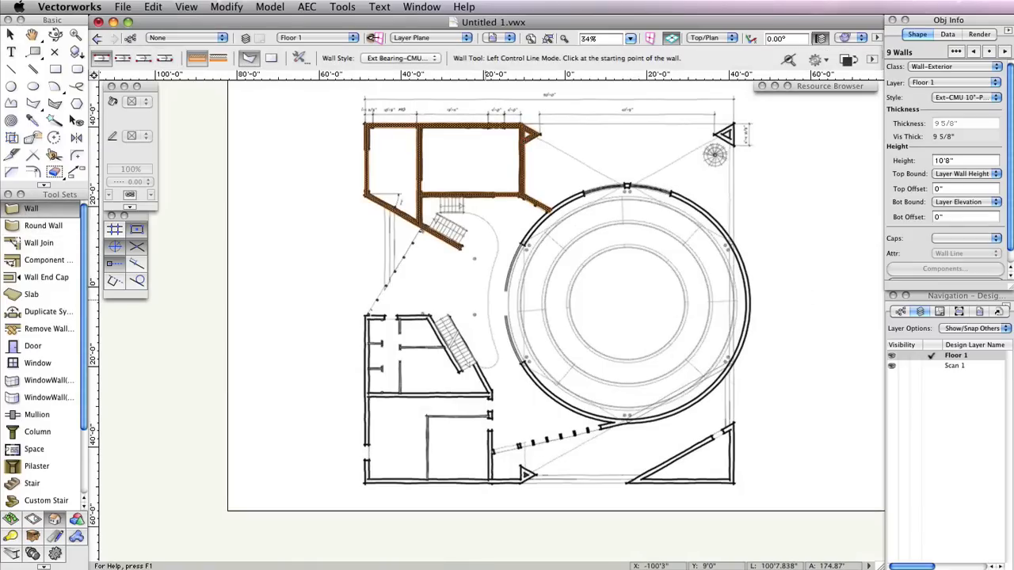
key("Escape")
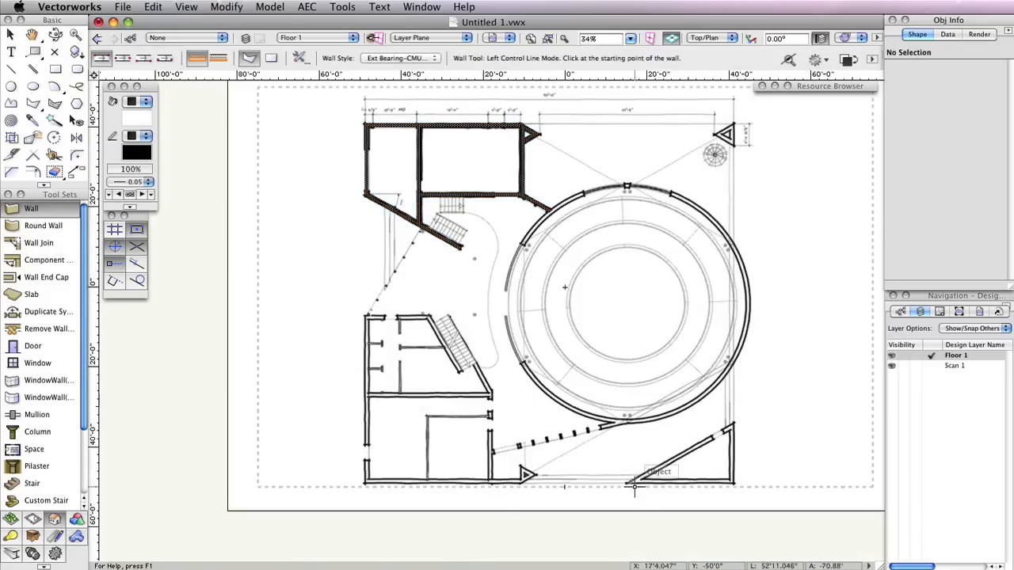
key("z")
left_click(626, 523)
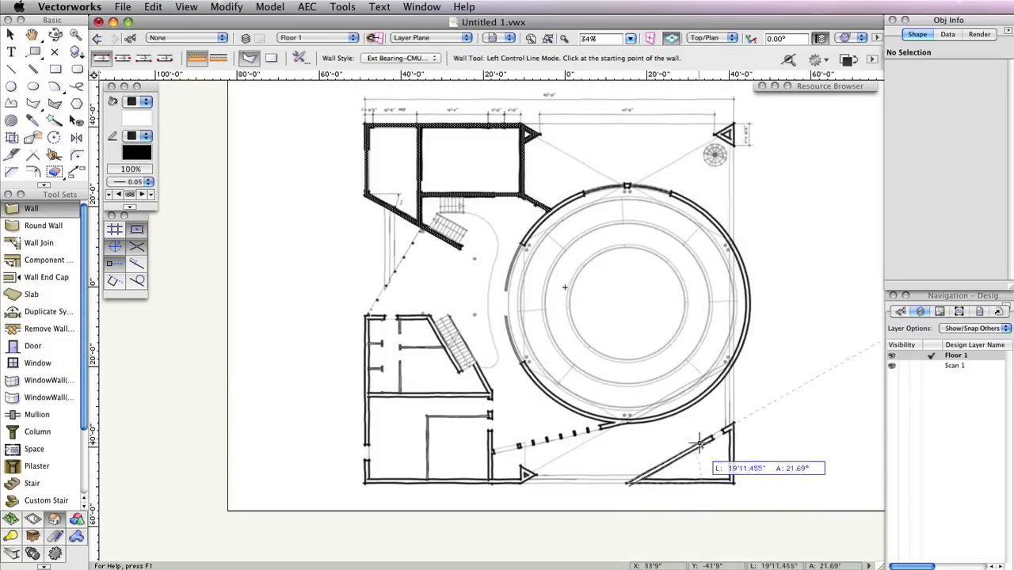
key("z")
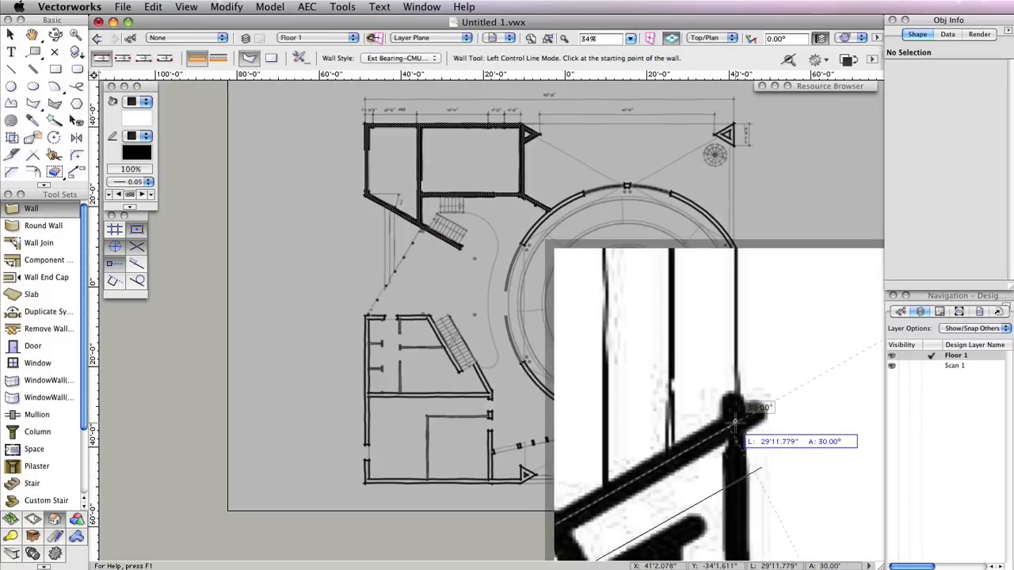
left_click(735, 422)
key("z")
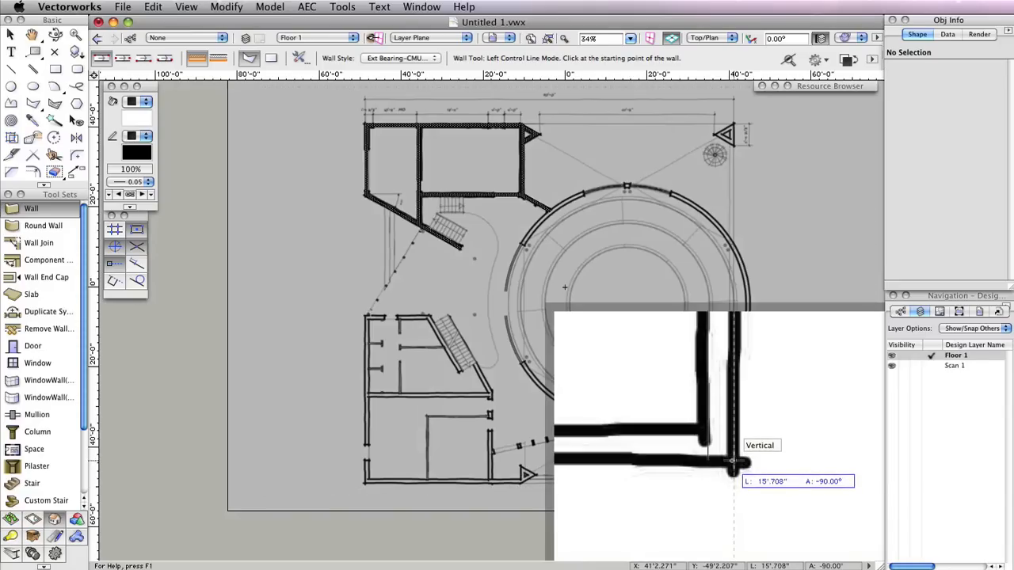
left_click(734, 462)
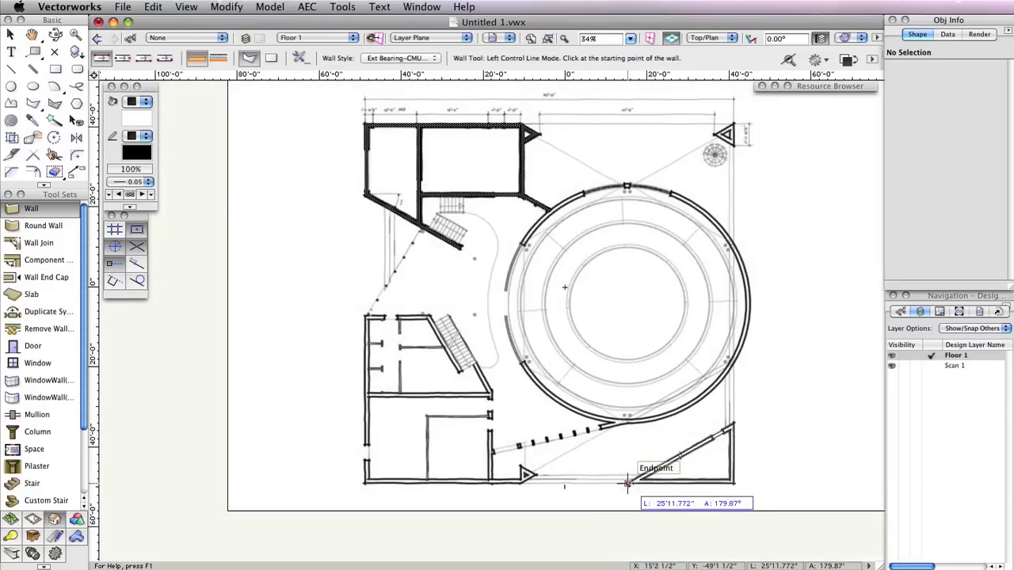
left_click(628, 483)
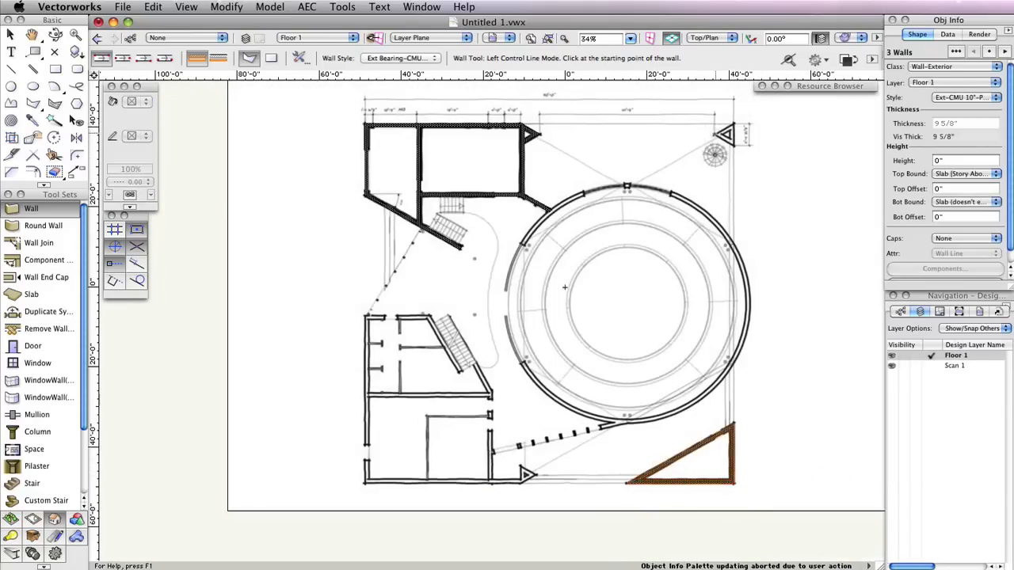
Draw the small closed triangle of three walls at the plan's upper-right corner, with a vertical side about 5'1" long.
key("z")
left_click(715, 137)
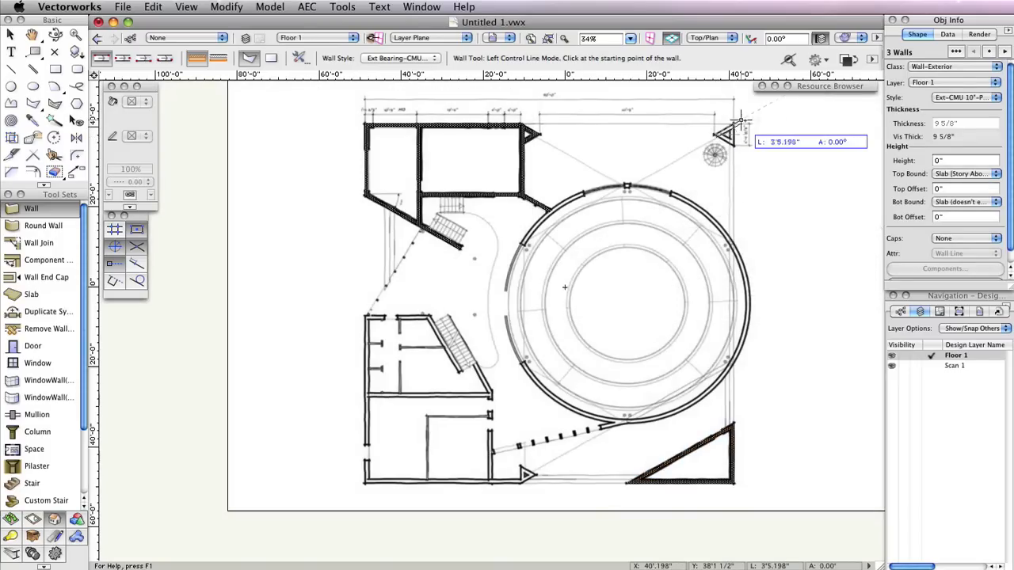
key("z")
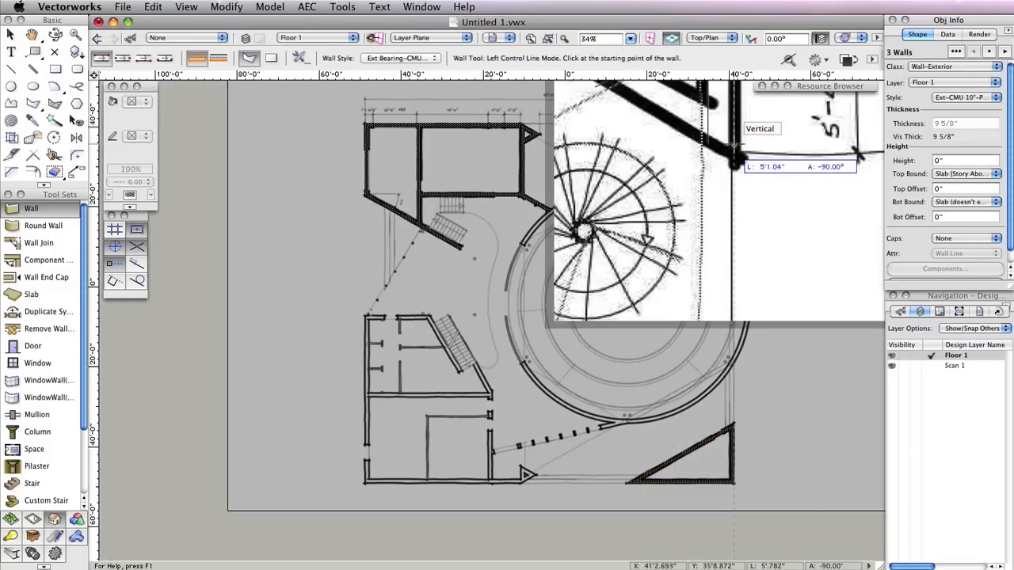
left_click(734, 153)
left_click(716, 135)
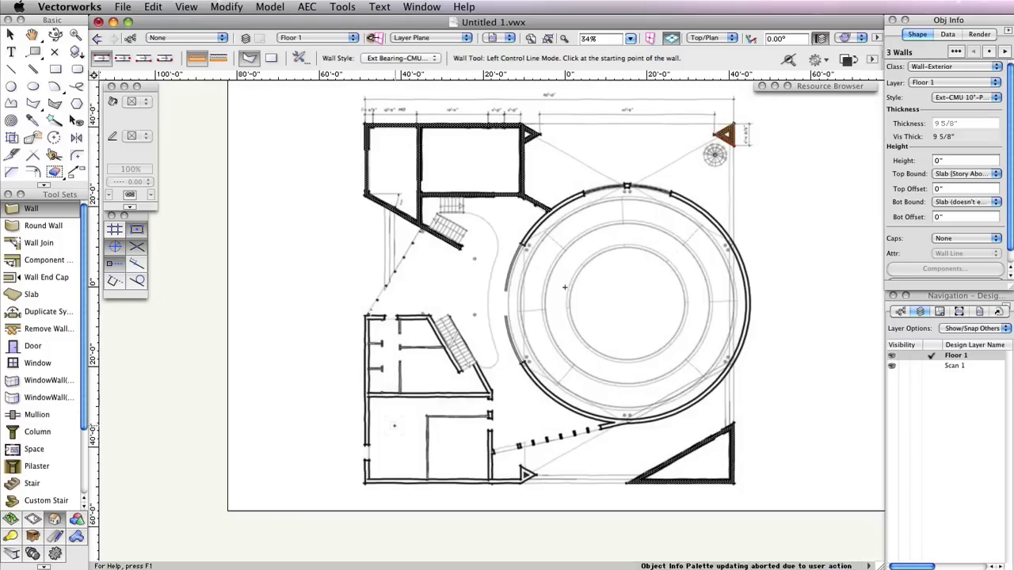
Trace the lower-left building's CMU walls and small triangular projection, plus the slanted wall running to the round wall, and clear the selection.
scroll(565, 286, "up", 1)
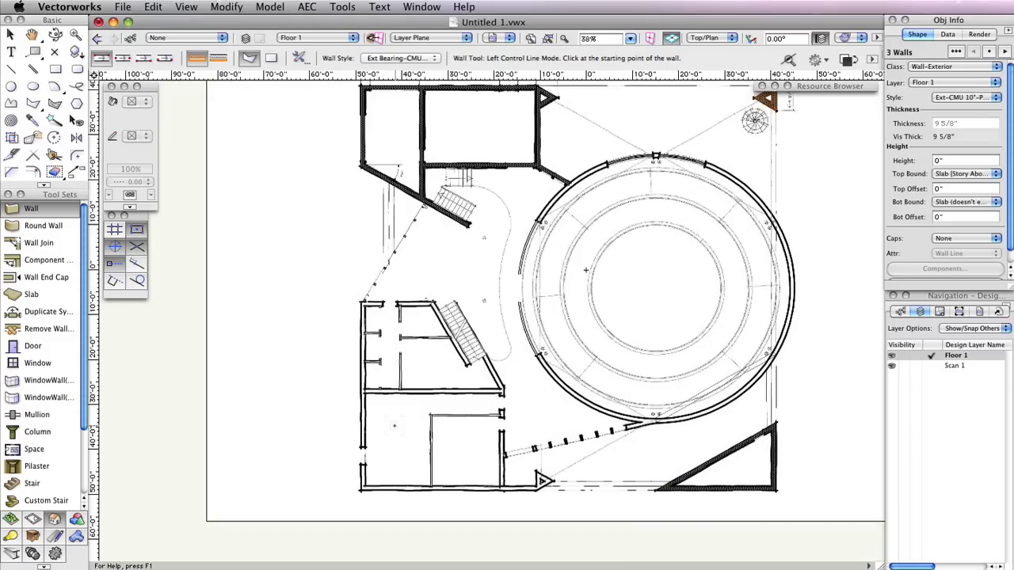
middle_click_drag(586, 270, 518, 300)
scroll(518, 300, "up", 1)
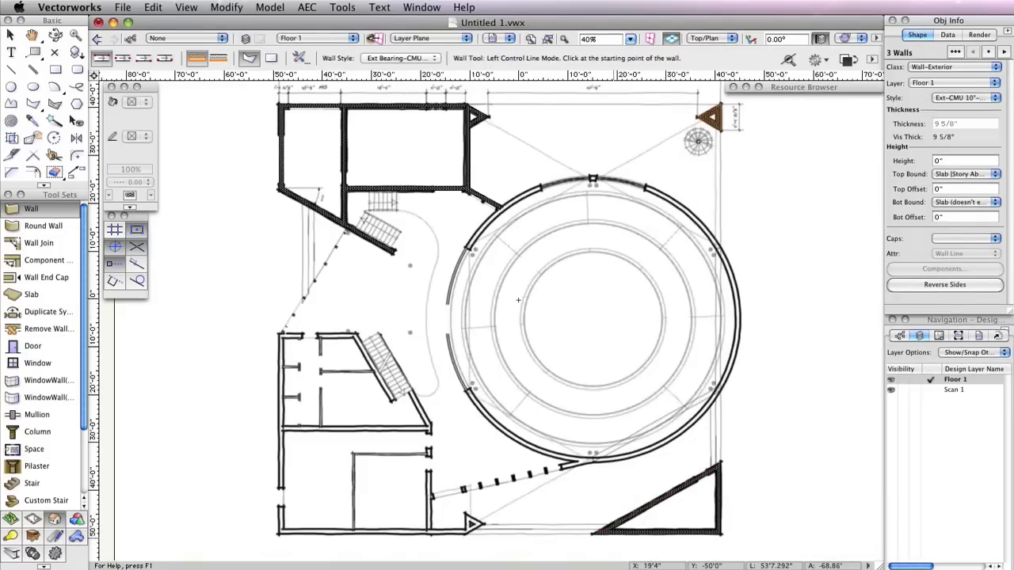
left_click(474, 525)
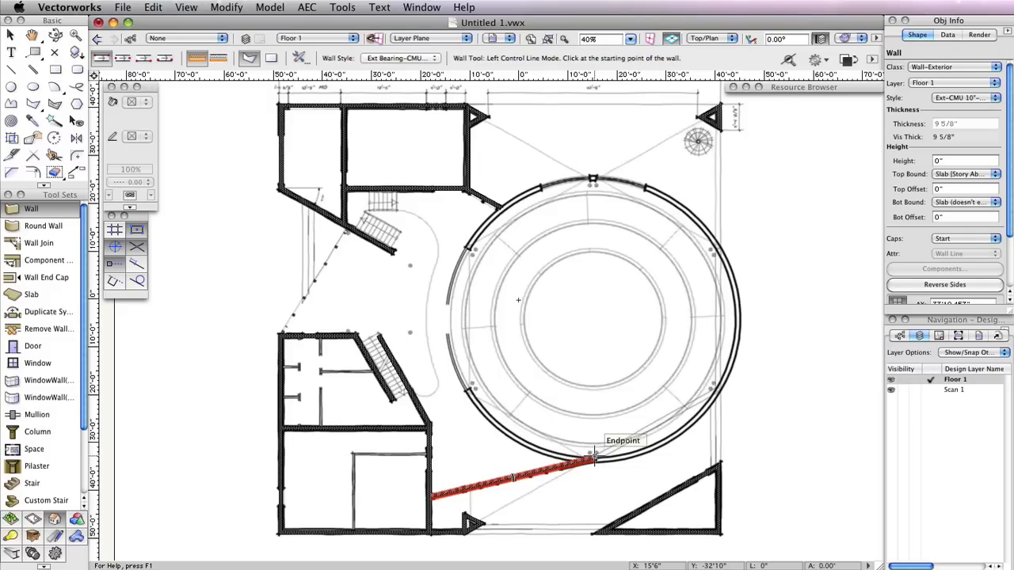
double_click(593, 458)
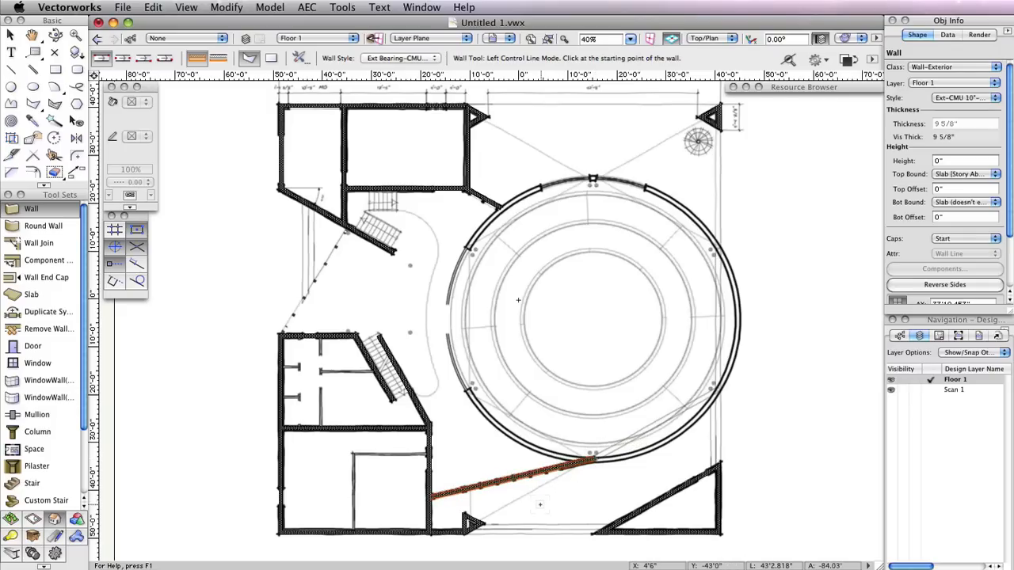
key("x")
key("x")
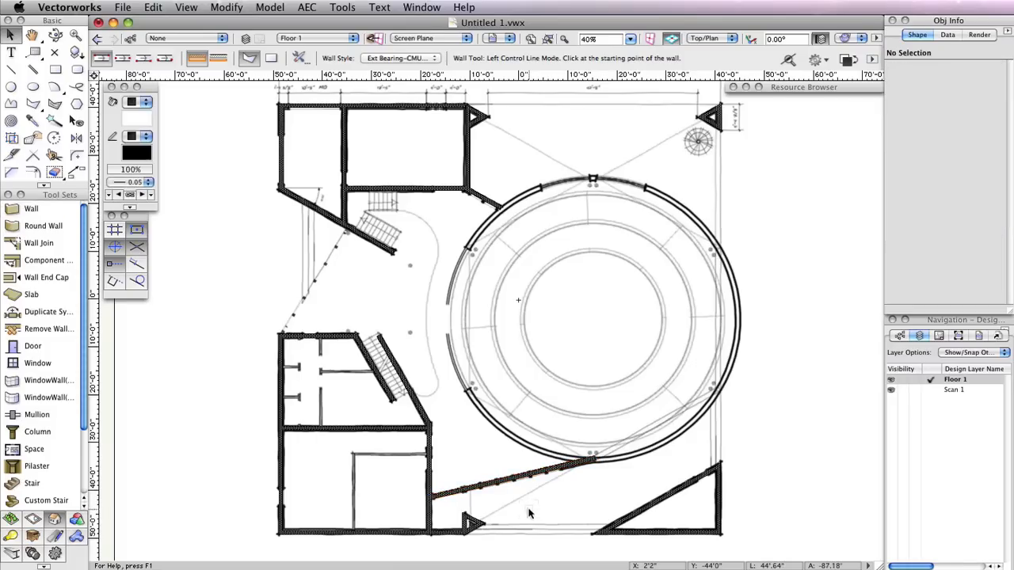
Draw a three-point round wall over the scanned circle, from the upper end of its west opening around the east side to the lower end.
left_click(45, 229)
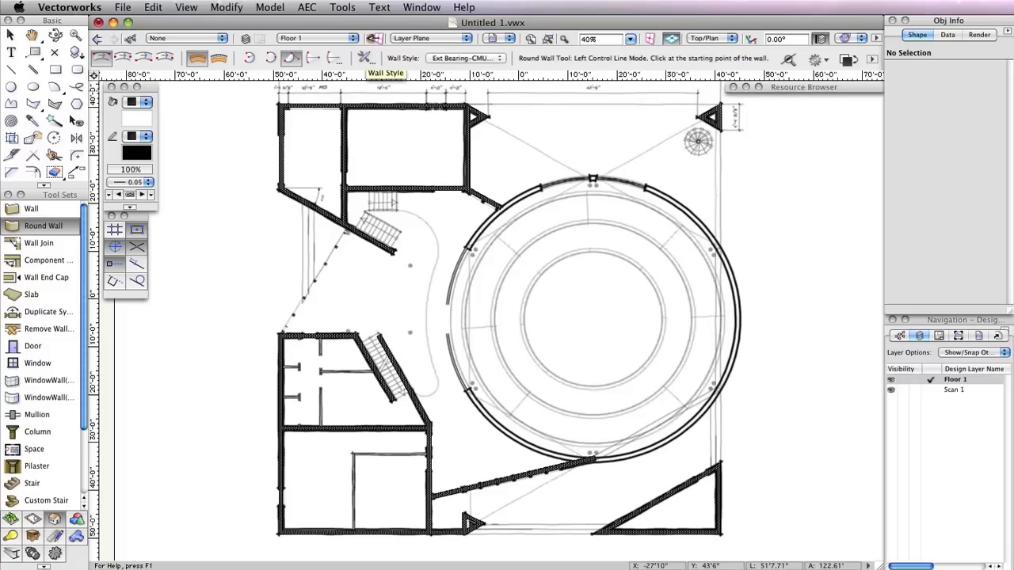
left_click(270, 58)
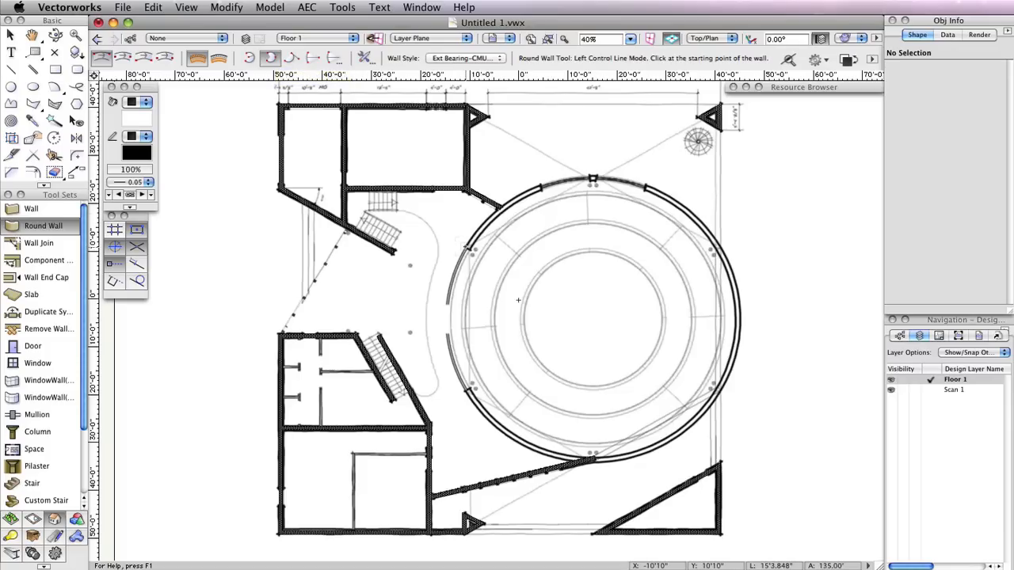
left_click(473, 250)
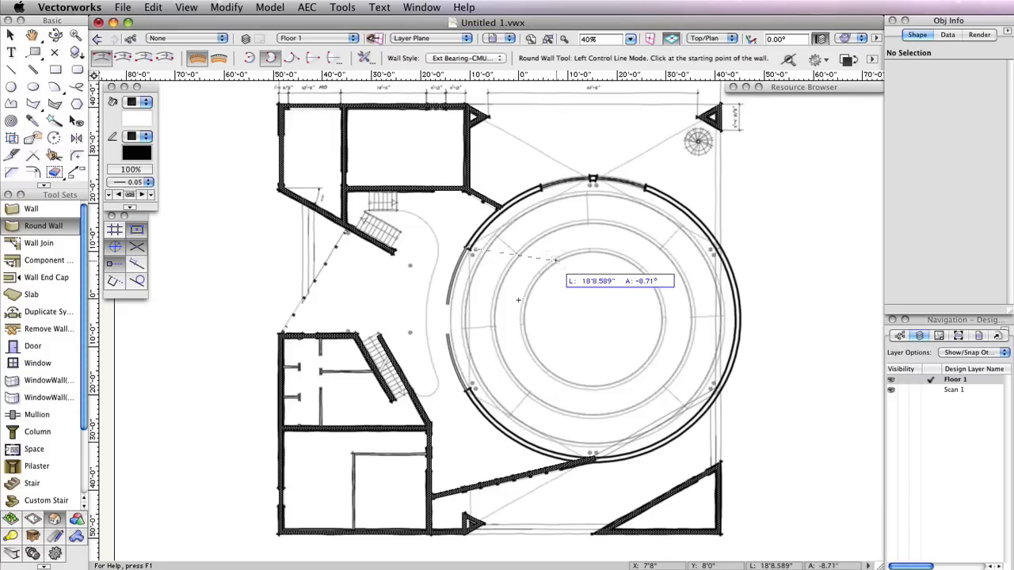
left_click(718, 248)
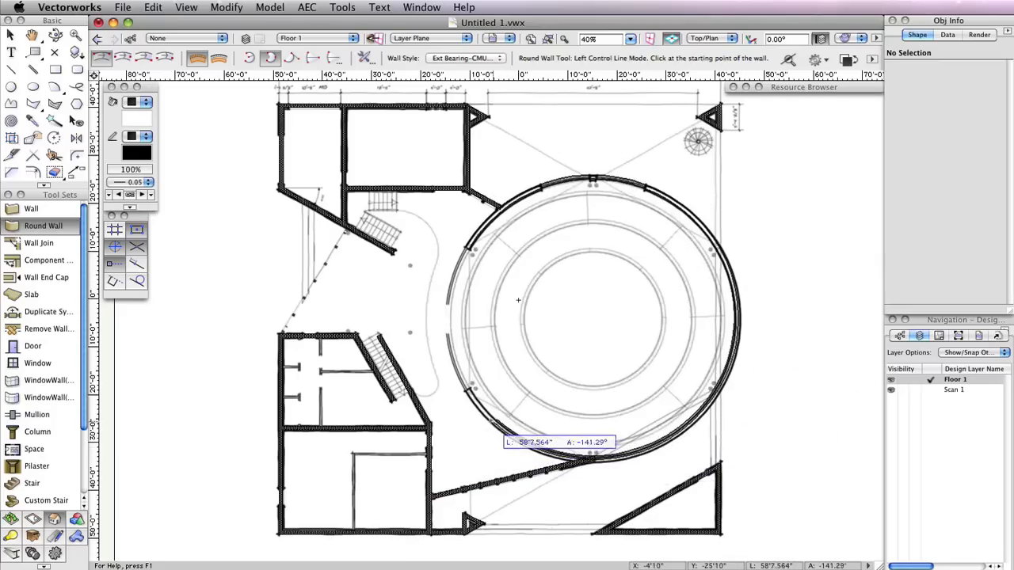
left_click(467, 390)
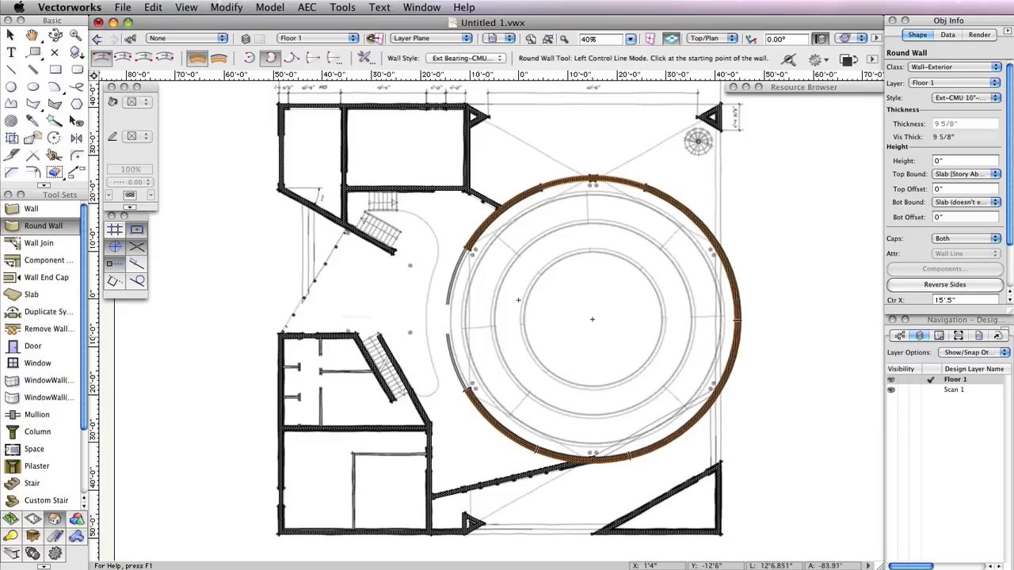
Draw the lower-left building's interior partitions using the wall style Int Partition to Ceil-Metal Stud 3 5/8"-Gyp Bd 5/8".
left_click(45, 213)
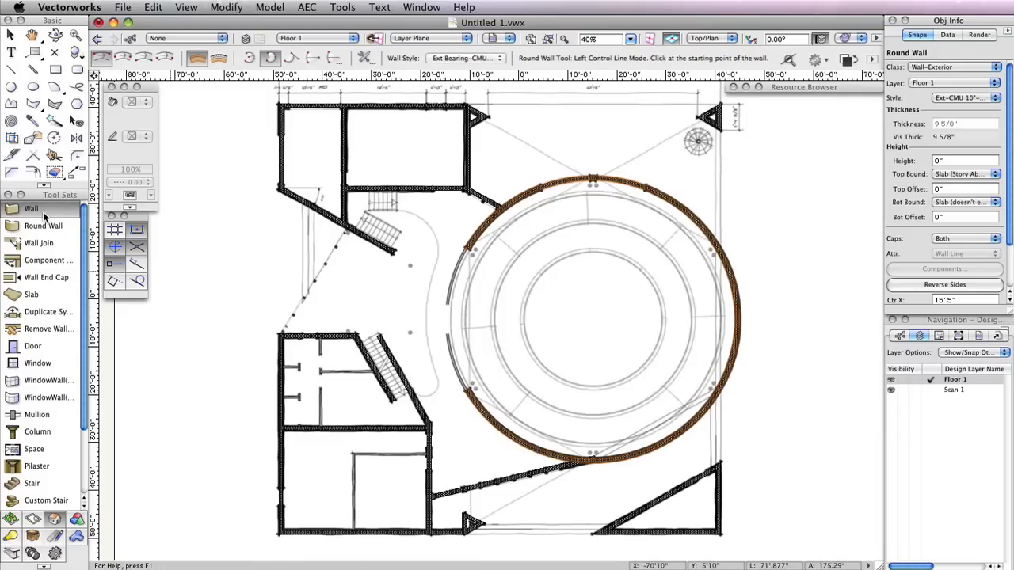
left_click(458, 59)
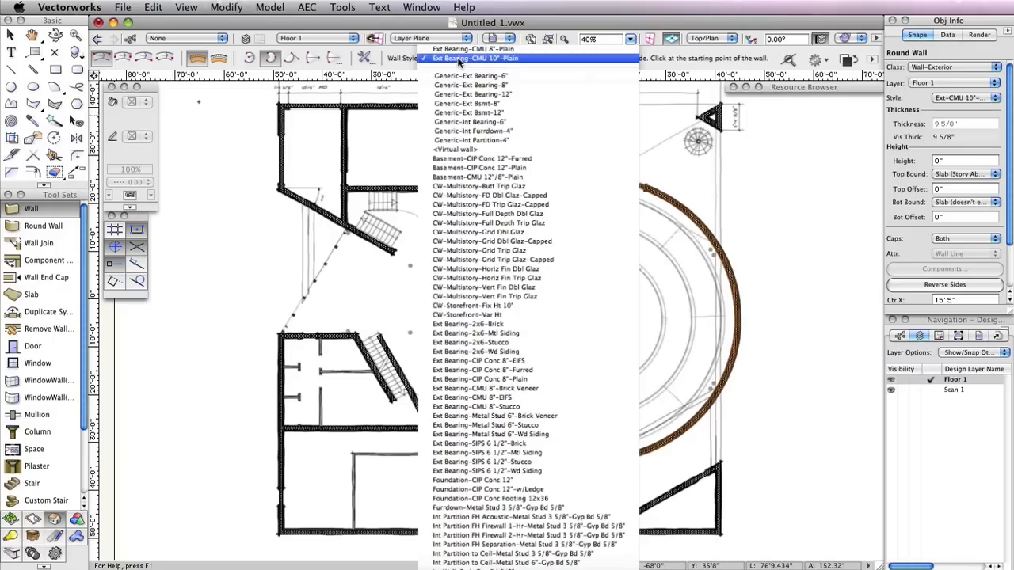
left_click(576, 553)
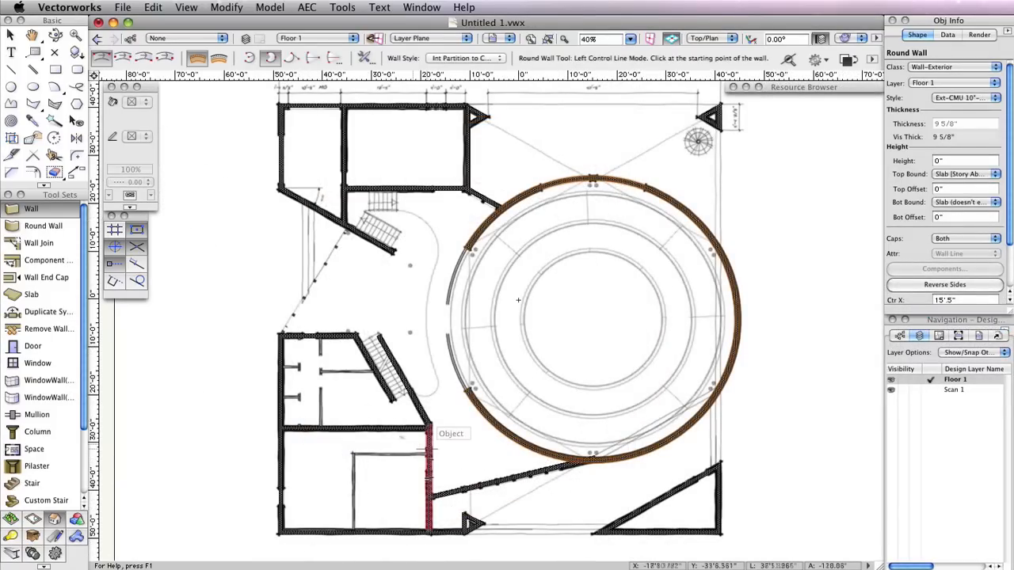
key("z")
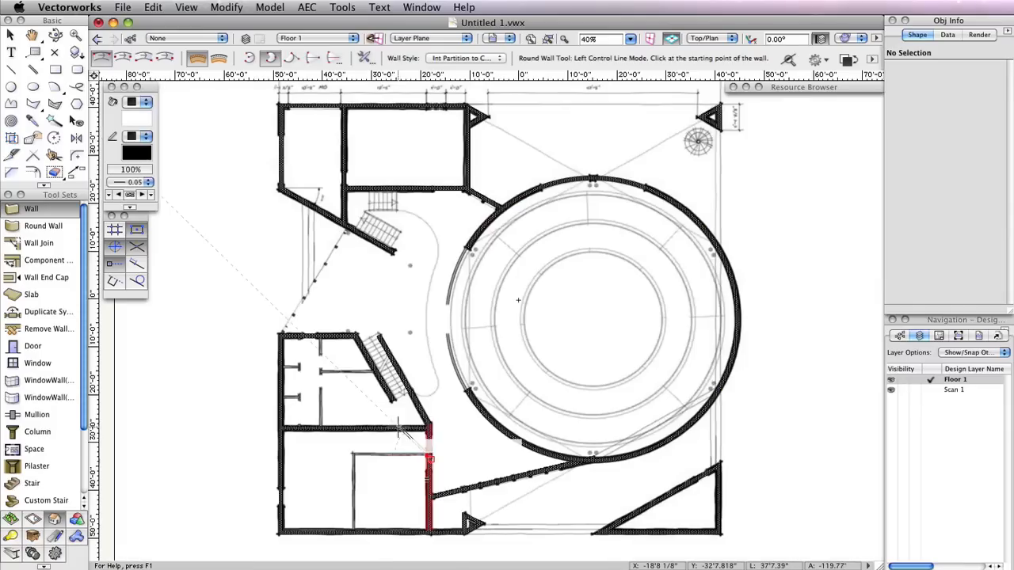
left_click(362, 466)
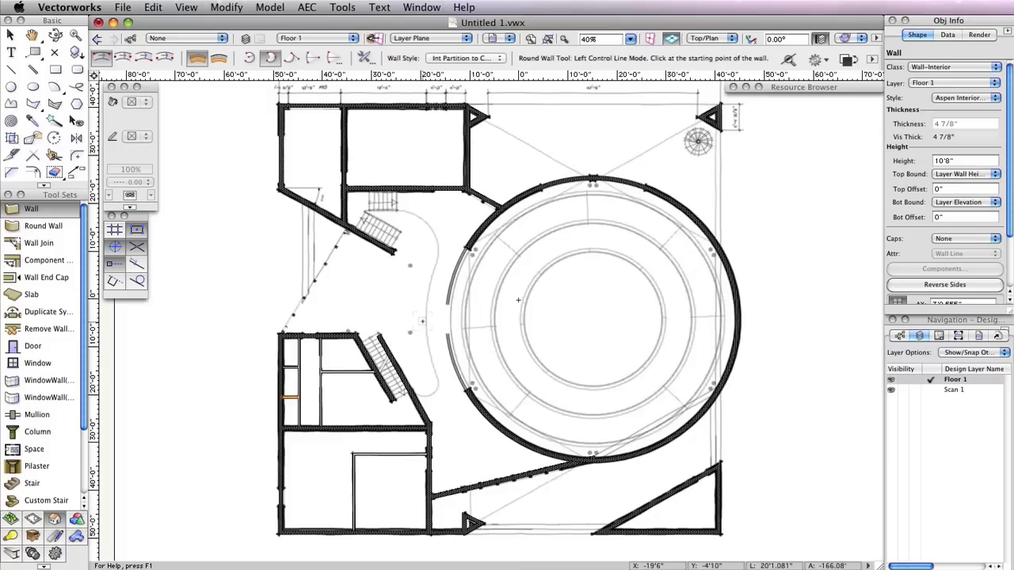
In a left isometric view, T-join the two slanted connecting walls to the round wall.
left_click(719, 39)
left_click(749, 187)
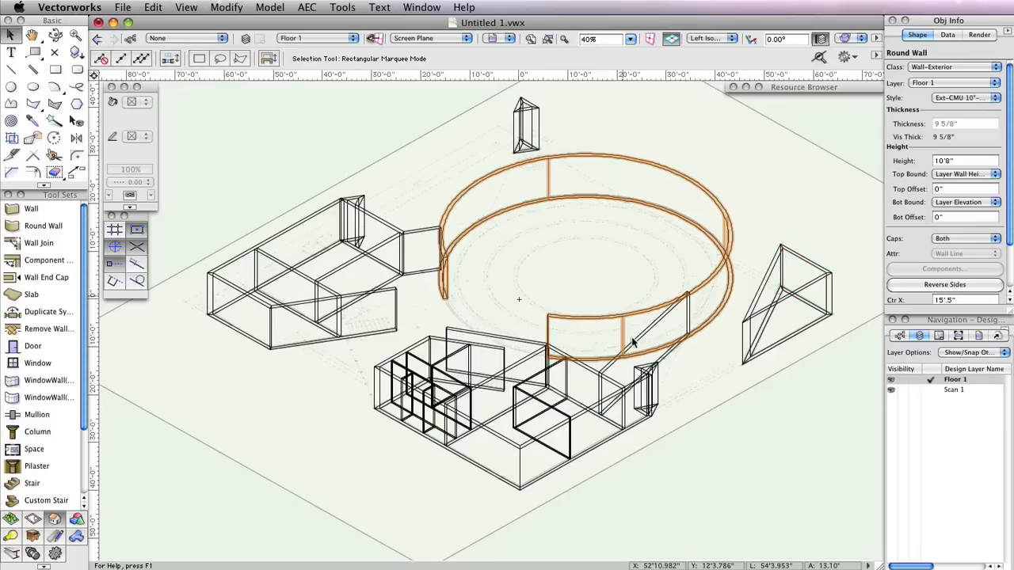
left_click(424, 252, "shift")
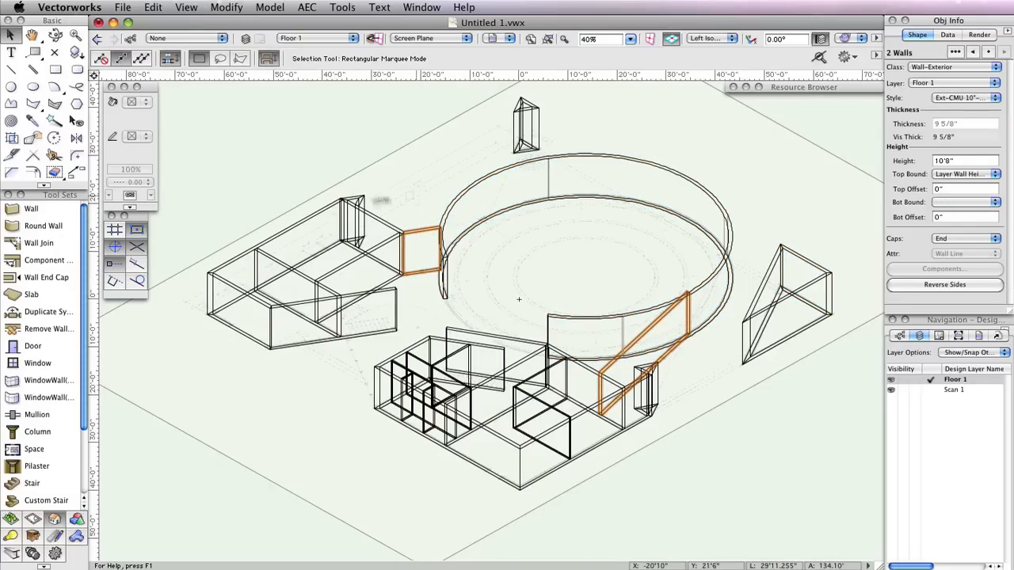
left_click(42, 249)
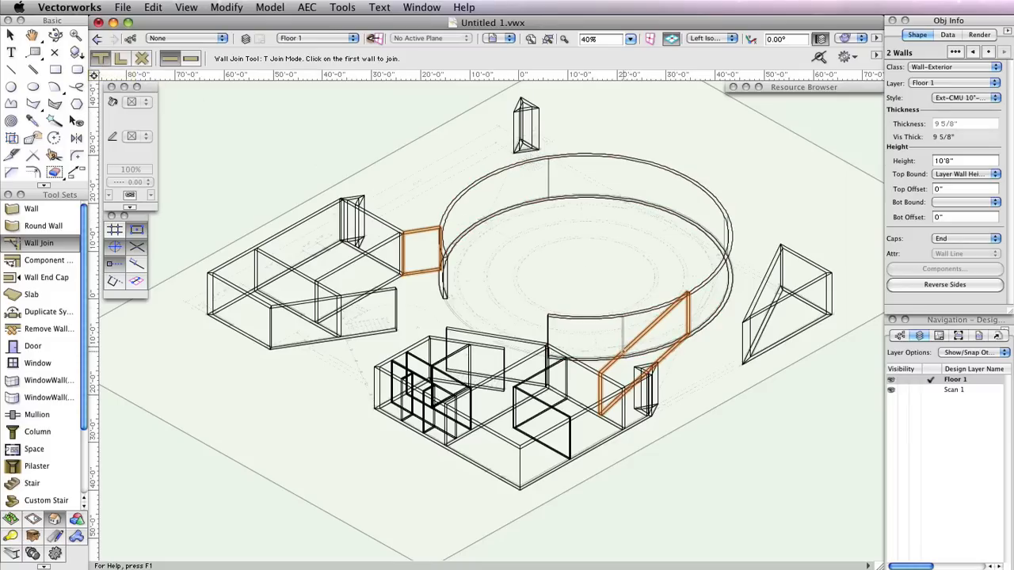
left_click(666, 354)
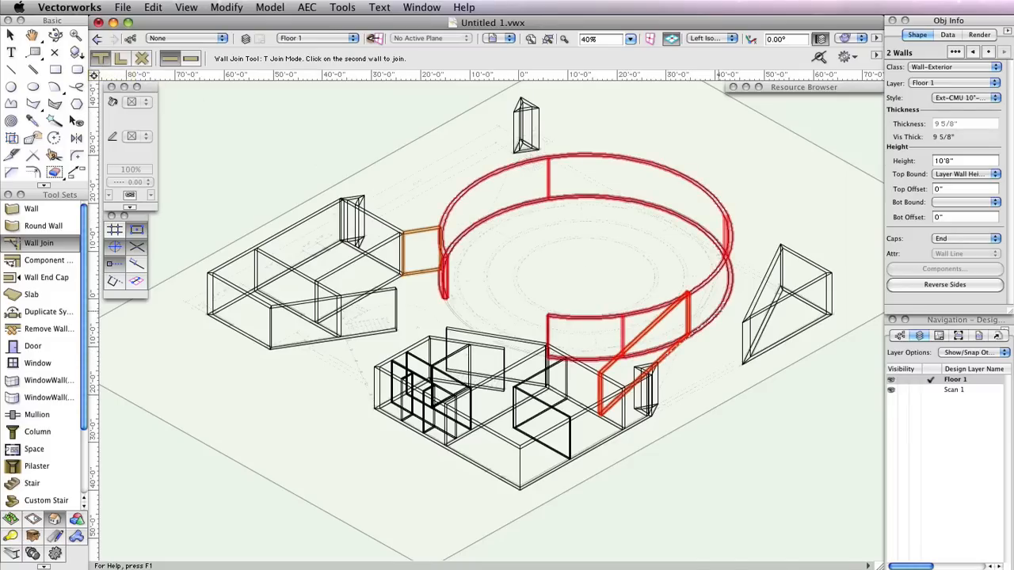
left_click(718, 309)
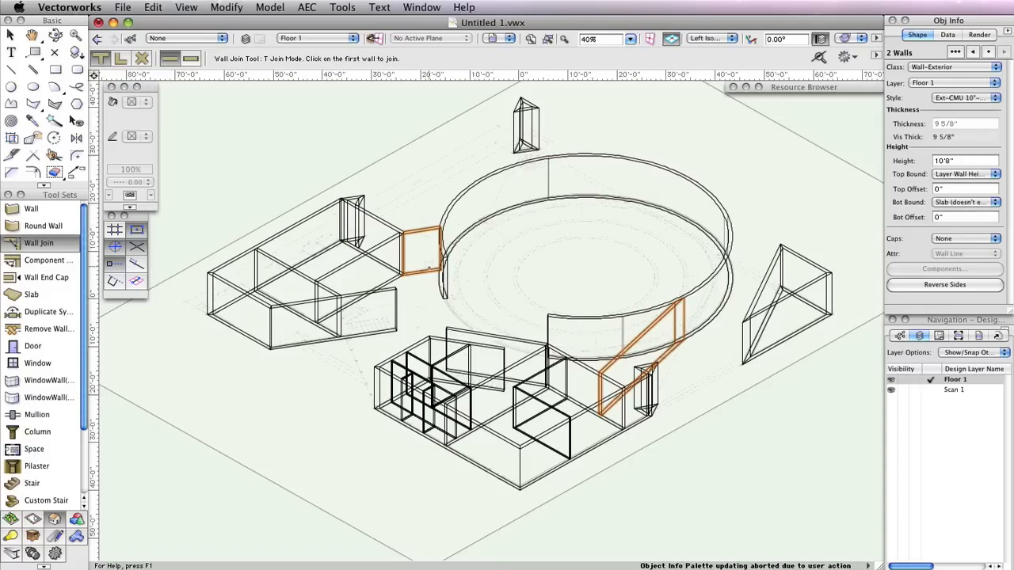
left_click(427, 270)
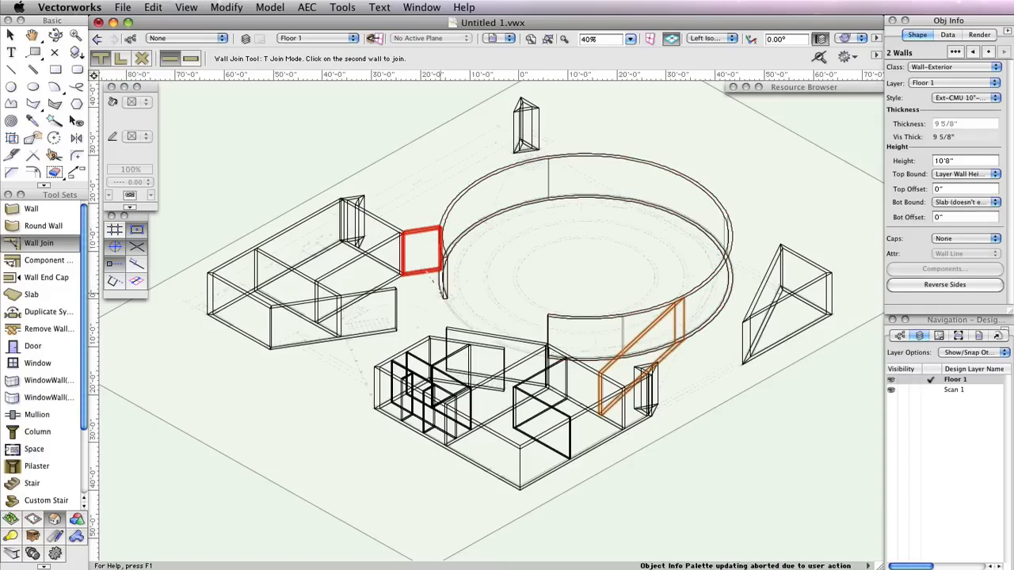
left_click(444, 289)
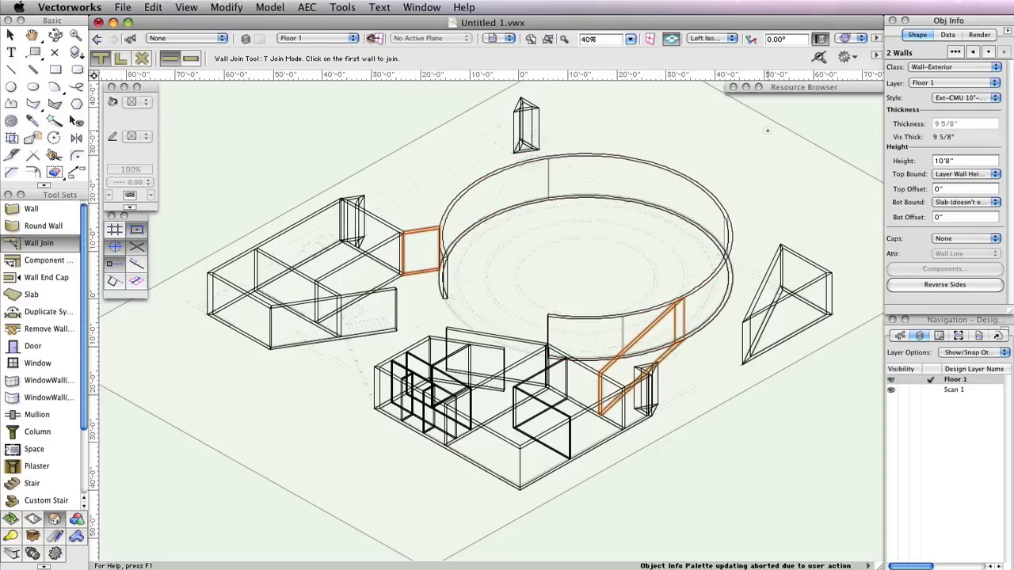
Render the model in OpenGL, examine the wall joins from the opposite side, and clear the selection back in Top/Plan.
left_click(844, 38)
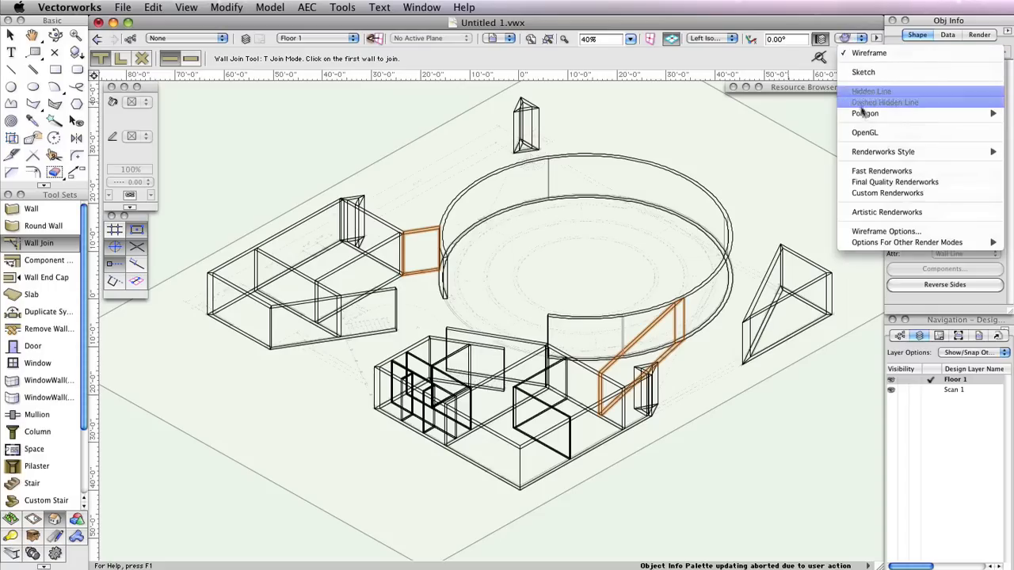
left_click(872, 132)
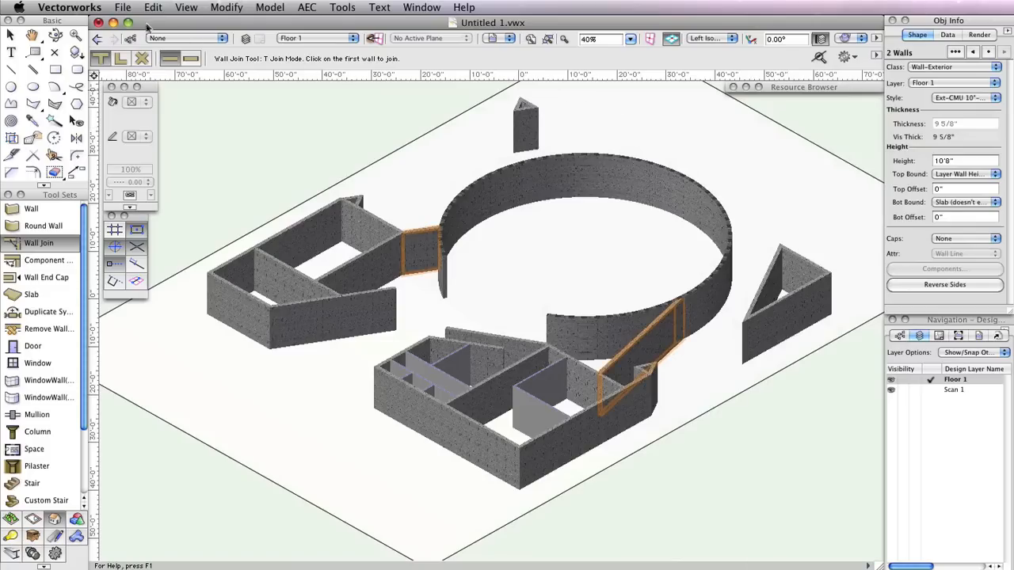
left_click(54, 34)
left_click_drag(508, 282, 689, 269)
left_click(38, 243)
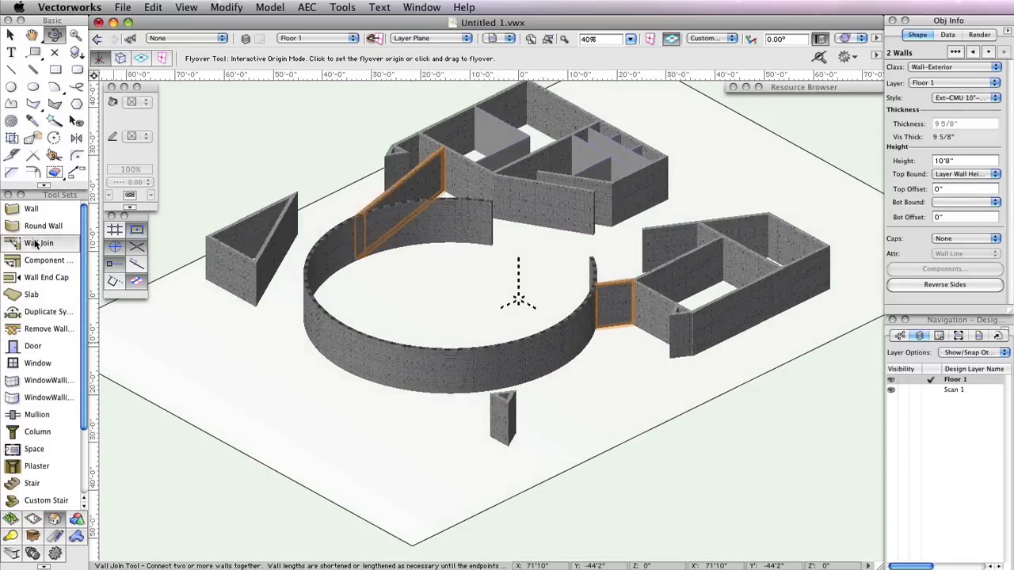
middle_click_drag(644, 194, 607, 298)
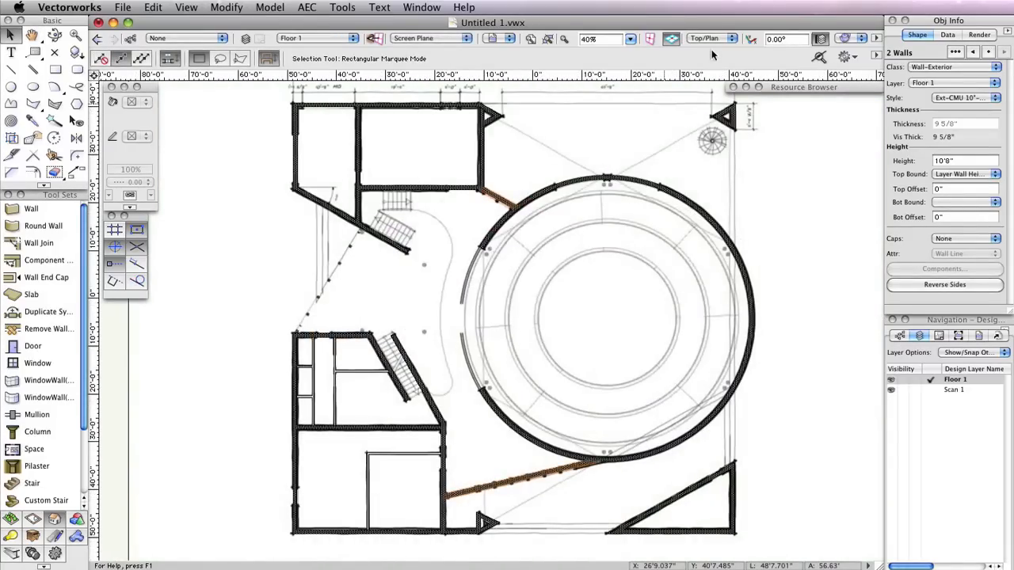
left_click(770, 220)
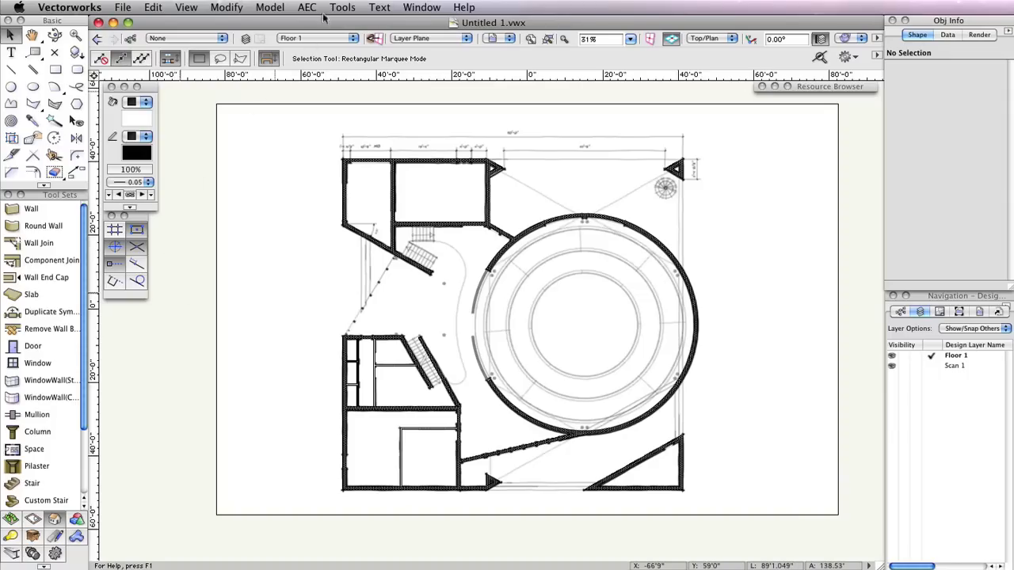
Create a design layer named Floor 2 above Floor 1, accepting the 10'8" elevation and 10'8" layer wall height.
left_click(354, 6)
left_click(356, 28)
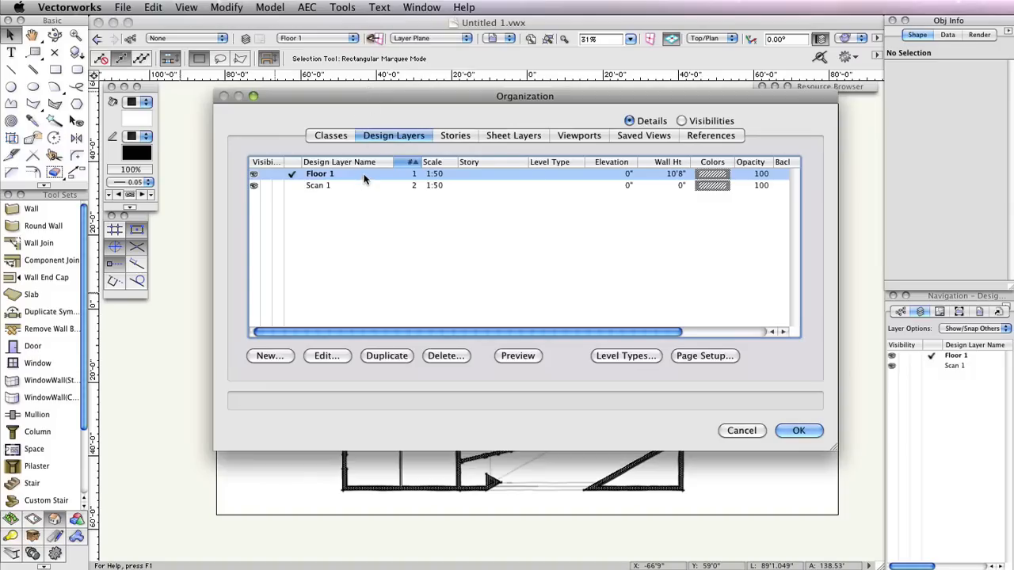
left_click(283, 358)
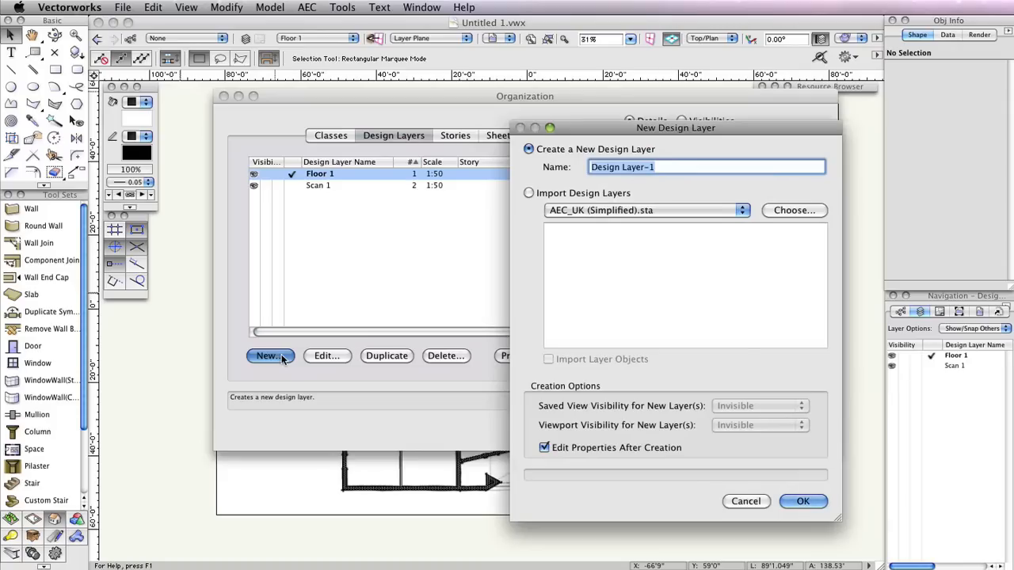
type("F")
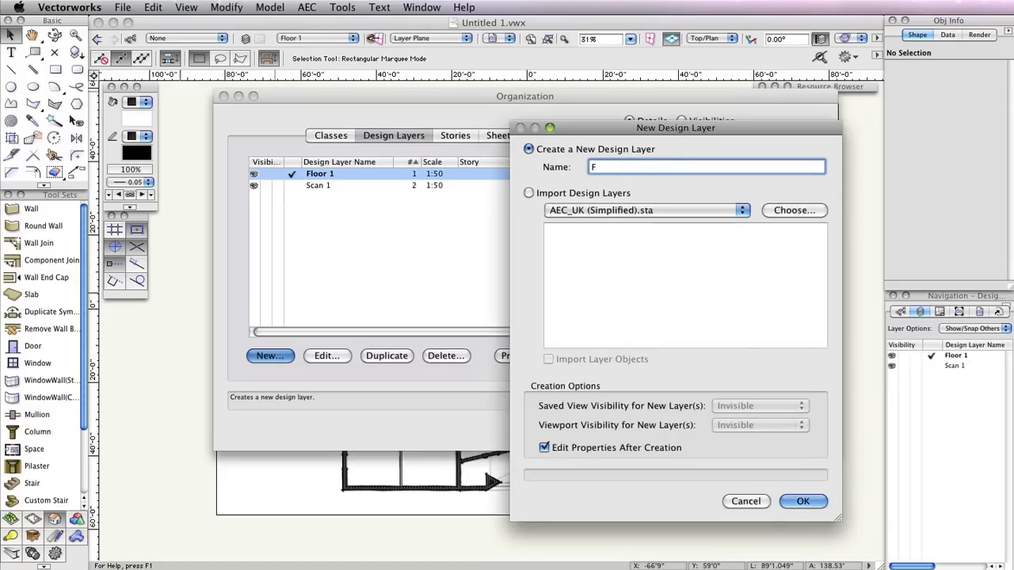
type("loor 2")
left_click(799, 502)
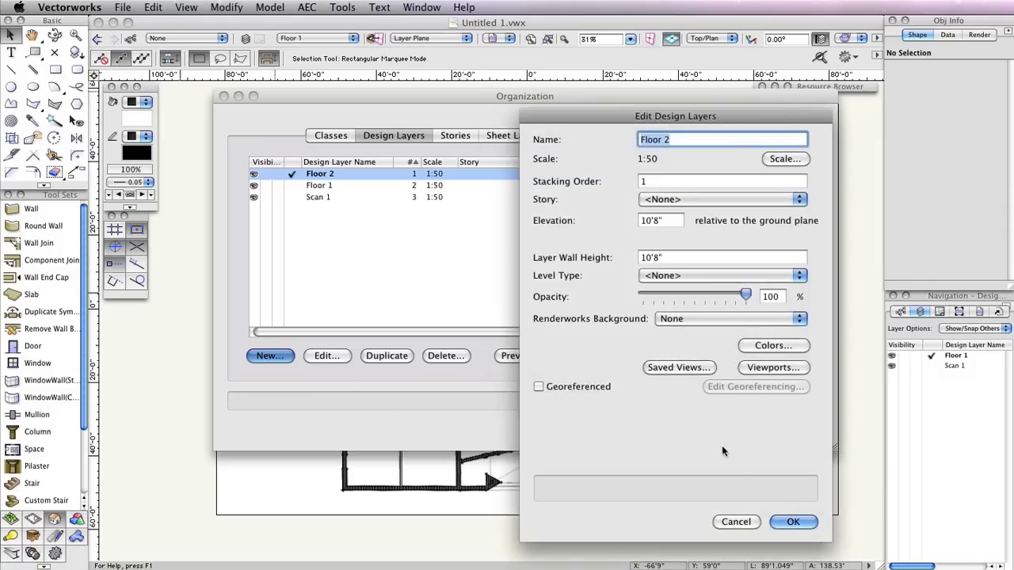
left_click(787, 521)
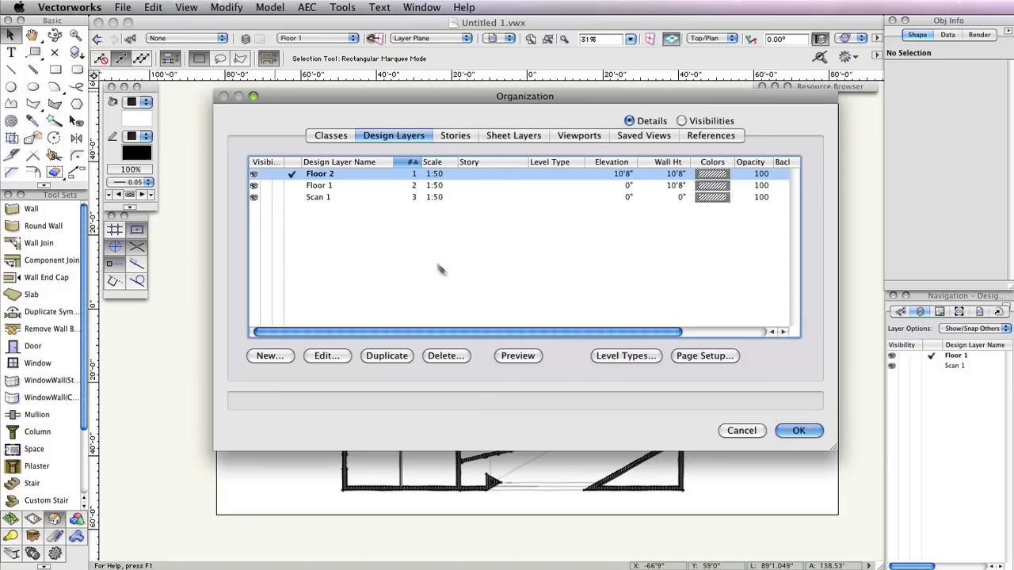
Create another design layer named Scan 2 directly above Scan 1 in the stacking order.
left_click(343, 197)
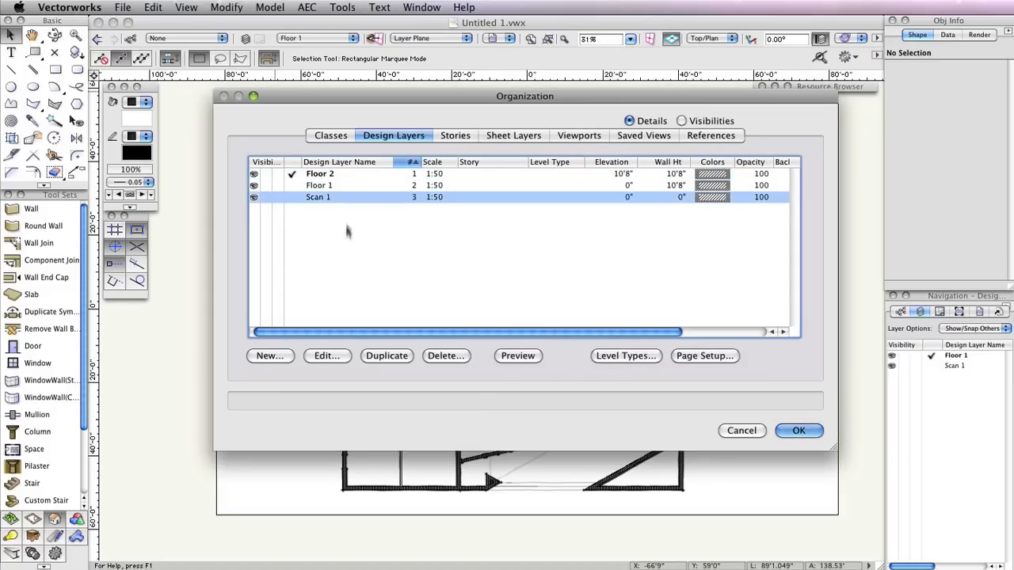
left_click(281, 356)
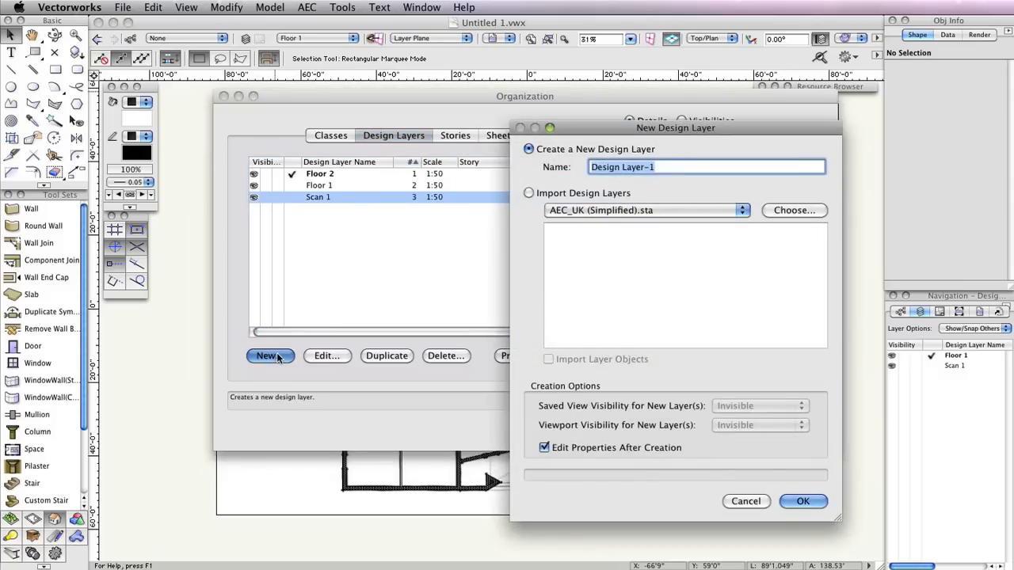
key("BackSpace")
type("S")
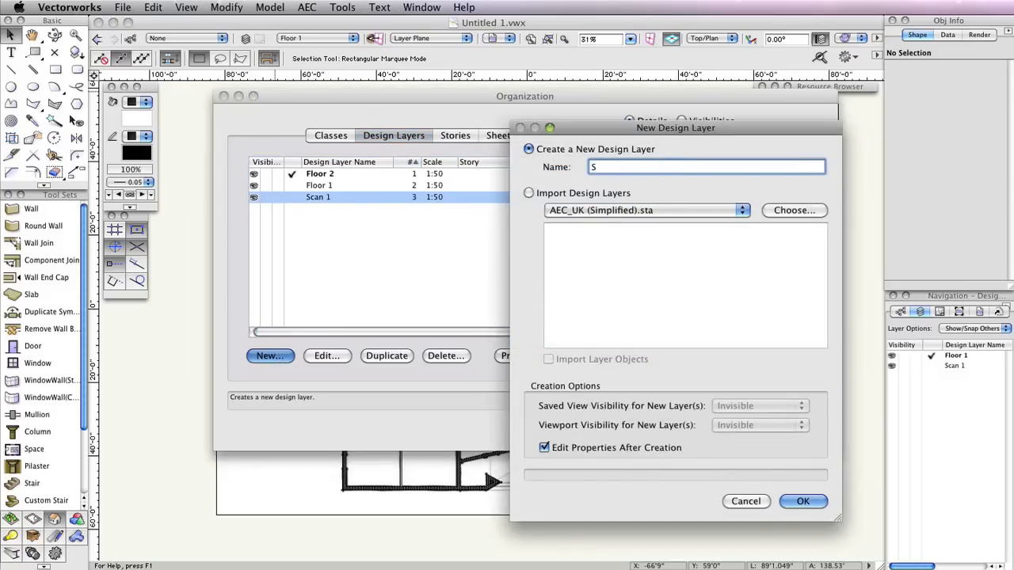
type("can 2")
left_click(802, 501)
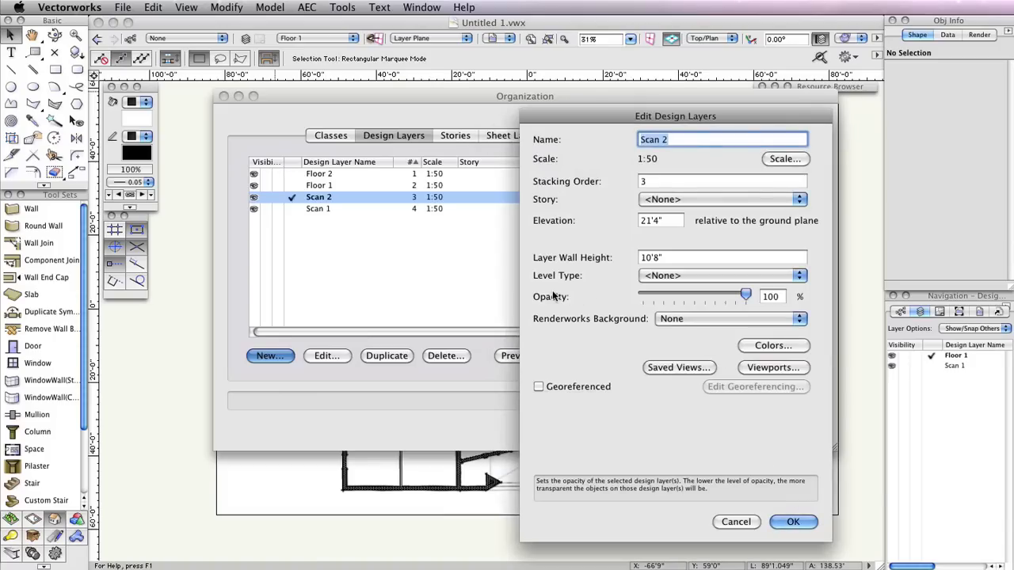
Set the Scan 2 layer's elevation and layer wall height both to 0.
triple_click(653, 219)
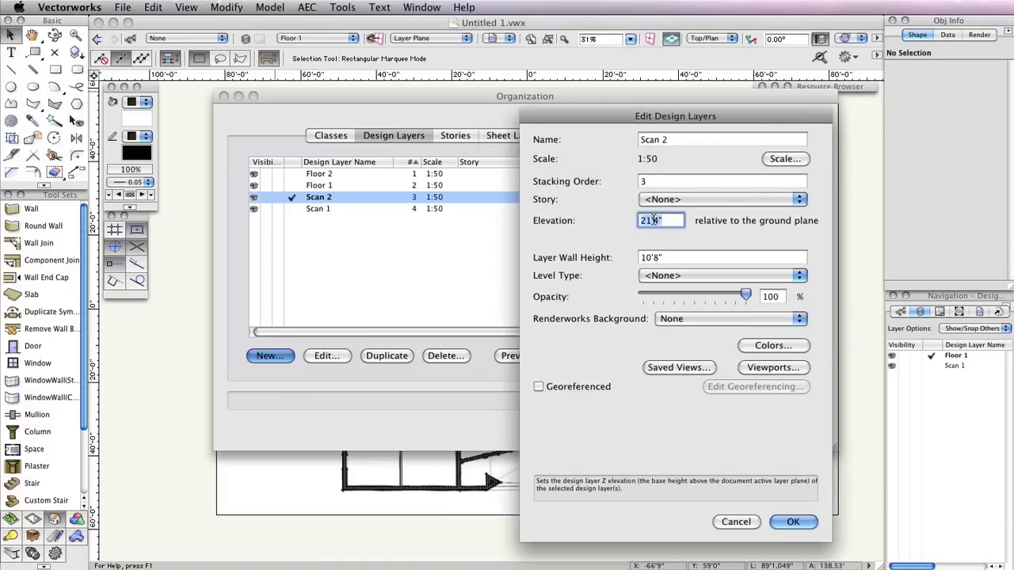
type("0")
key("Tab")
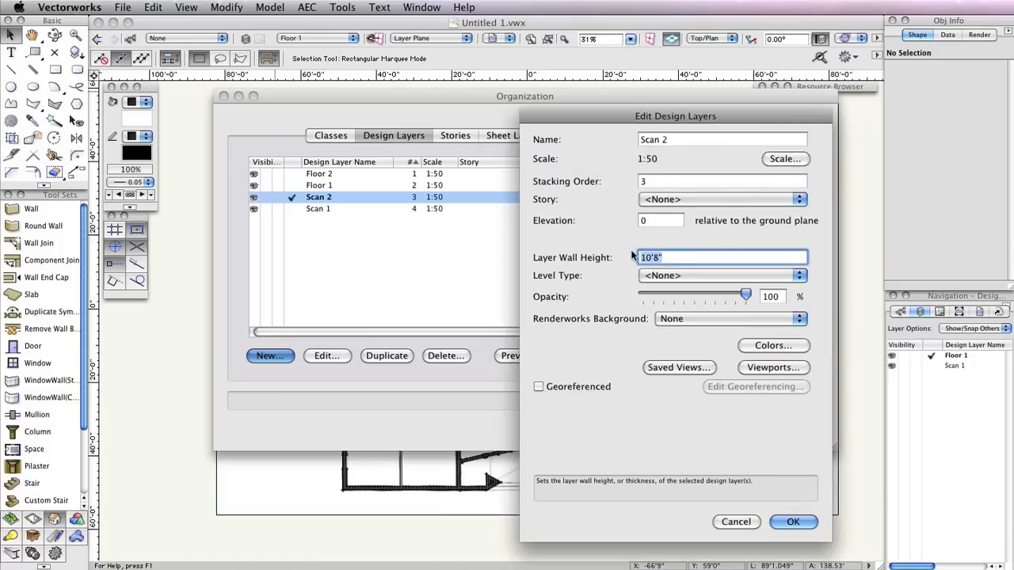
type("0")
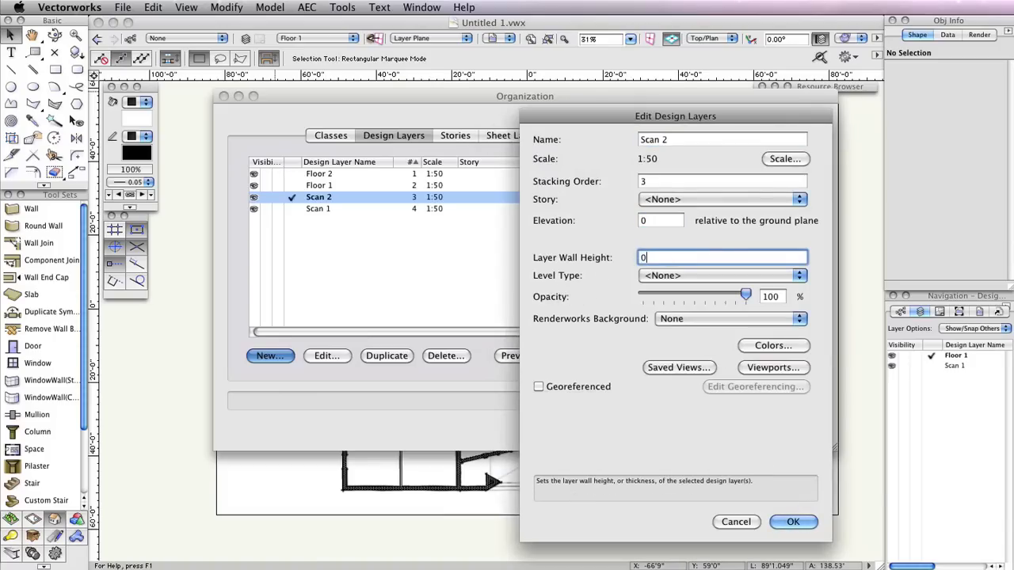
left_click(786, 522)
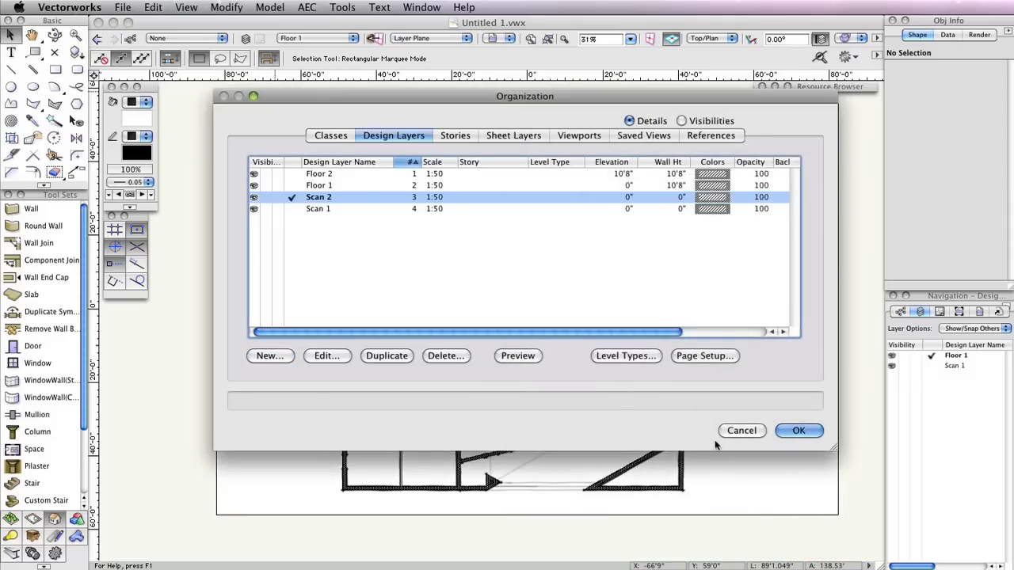
Make the Scan 1 and Floor 1 layers invisible, keep Scan 2 as the active layer, and apply the layer changes.
left_click(265, 207)
left_click(266, 186)
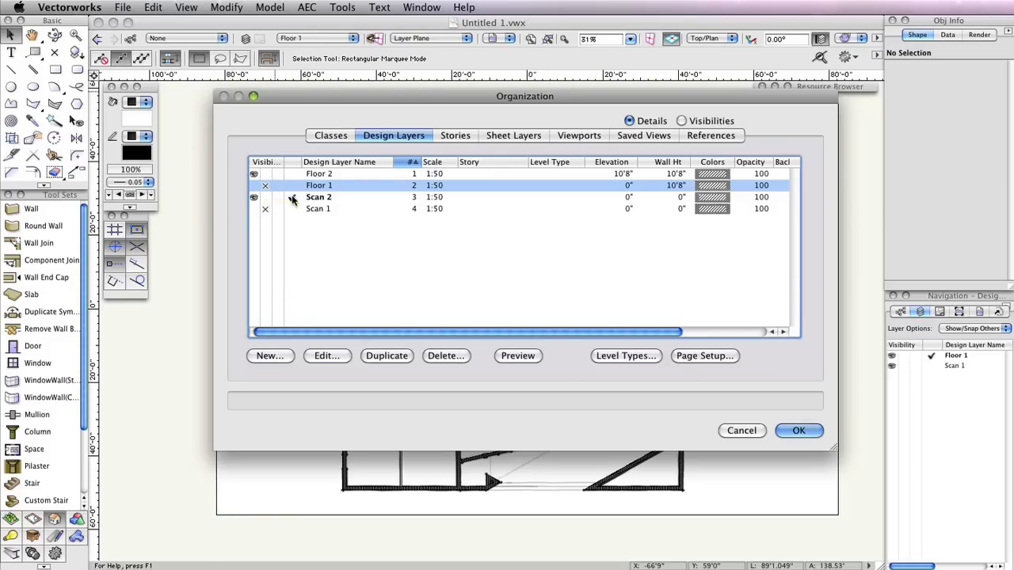
left_click(291, 196)
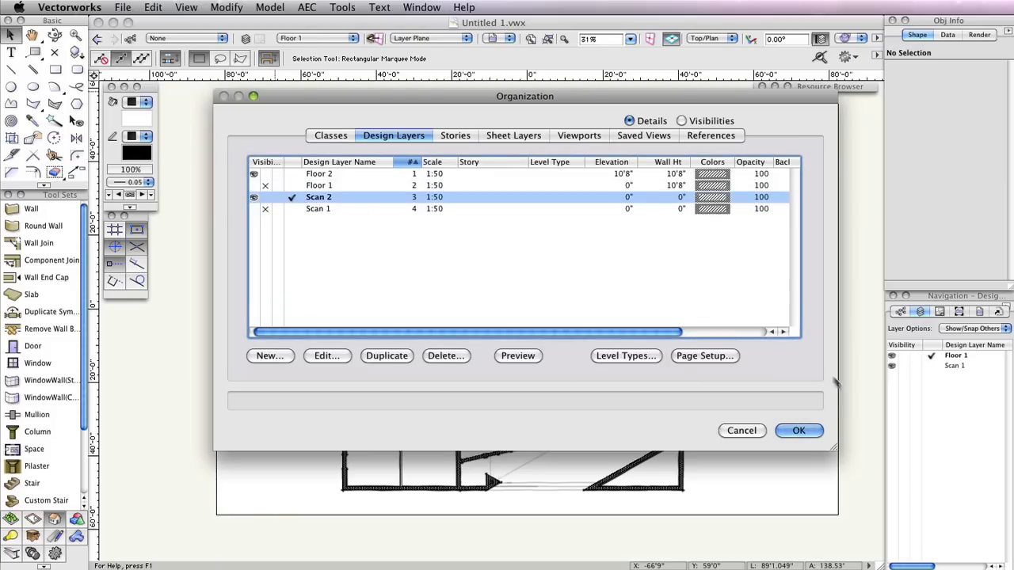
left_click(797, 431)
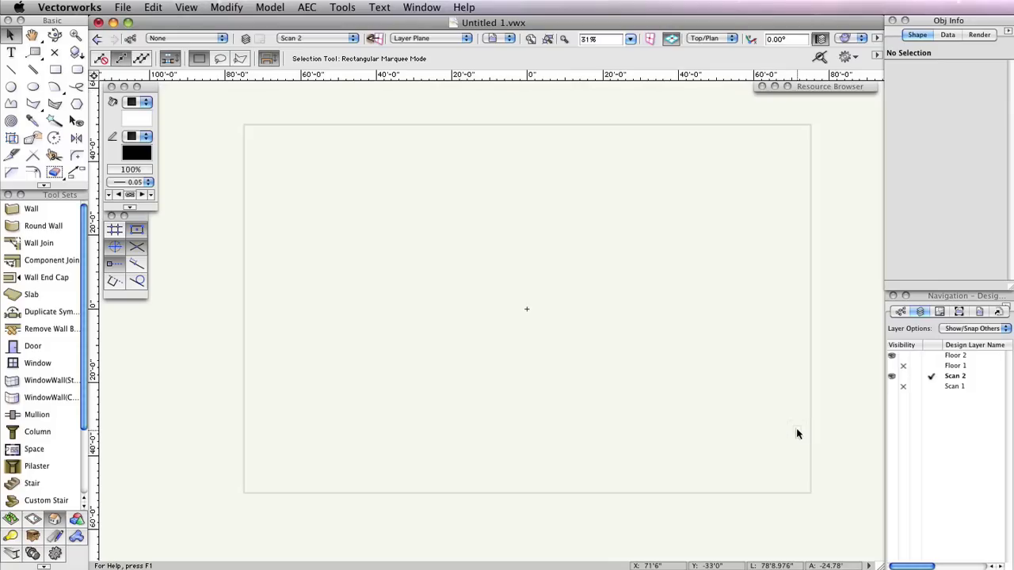
Import Scan Floor 2.pdf from the Scans folder onto the Scan 2 layer.
left_click(122, 7)
mouse_move(193, 204)
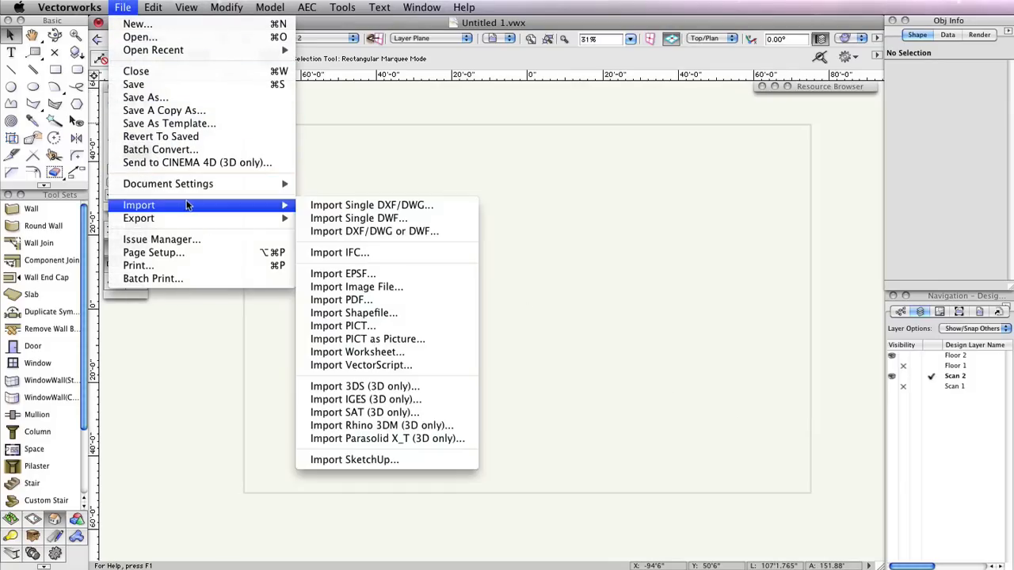
left_click(390, 300)
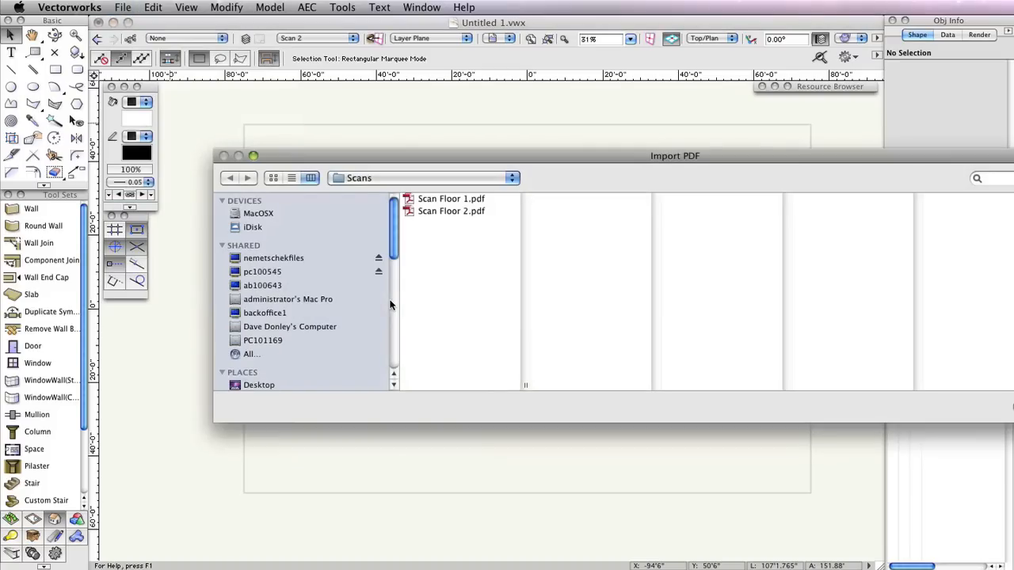
left_click(476, 212)
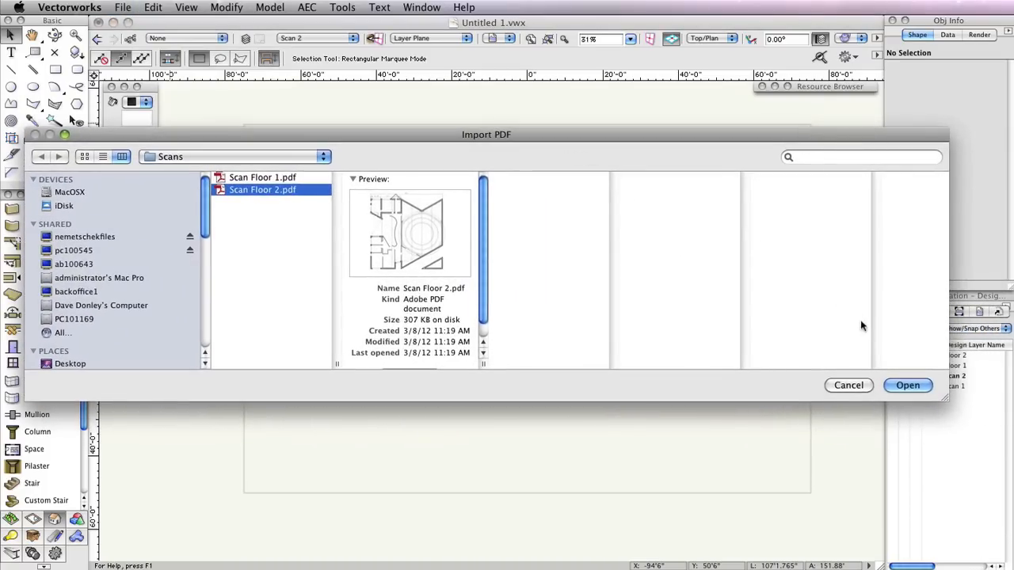
left_click(908, 385)
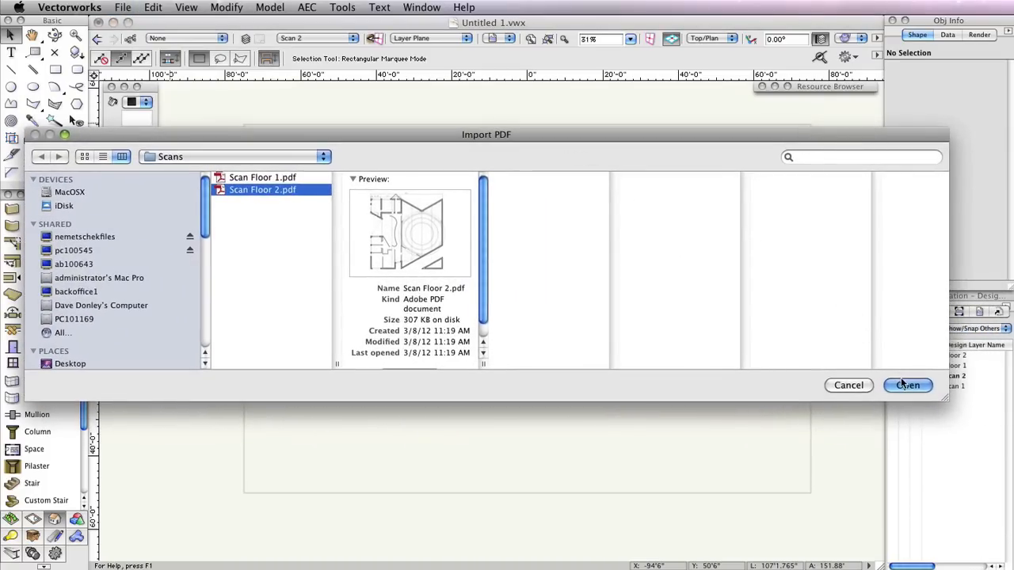
left_click(808, 388)
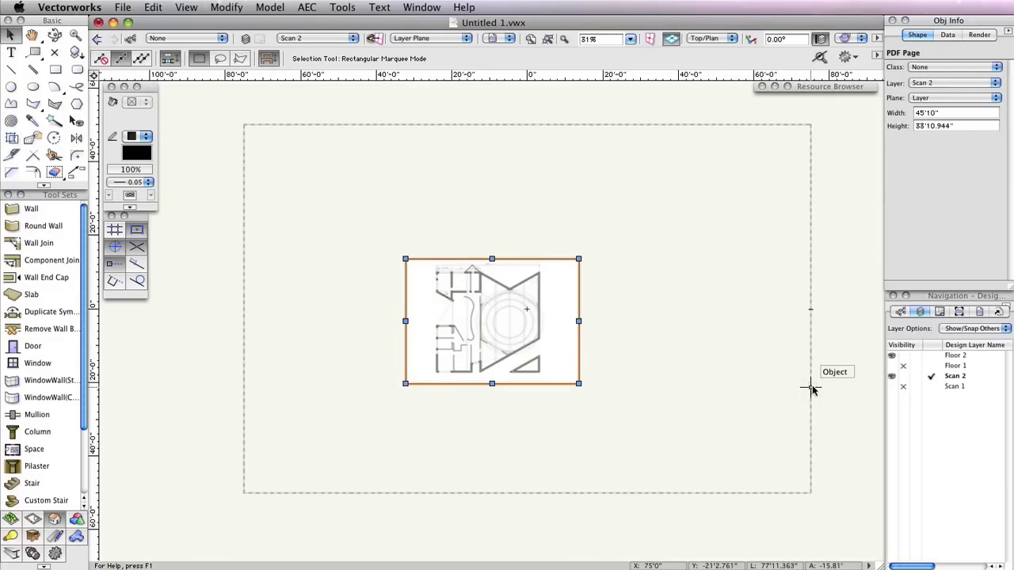
Scale only the imported Floor 2 scan symmetrically by distance, from 27'4.028" to 90'0", with entire-drawing scaling turned off.
left_click(227, 7)
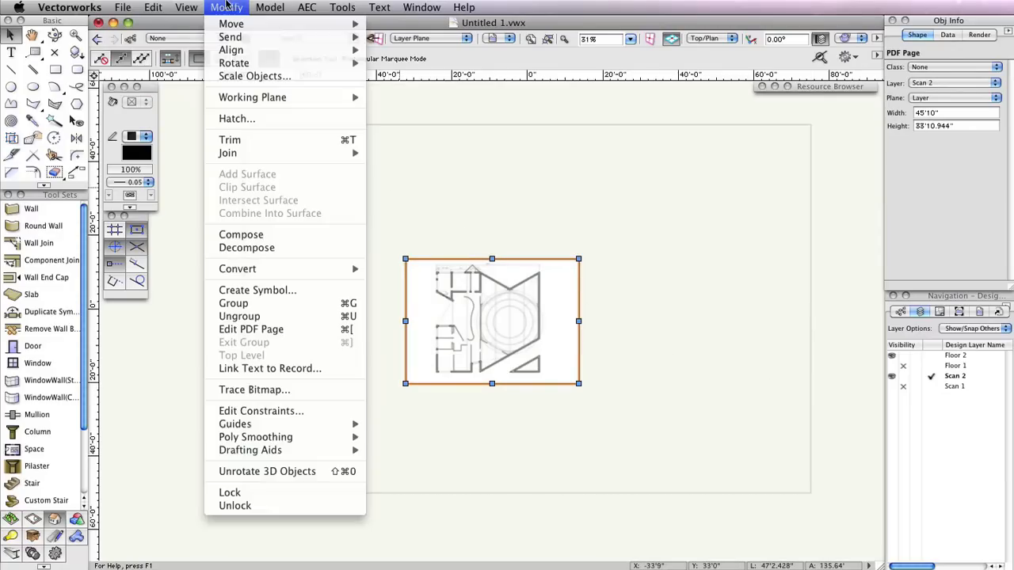
left_click(256, 75)
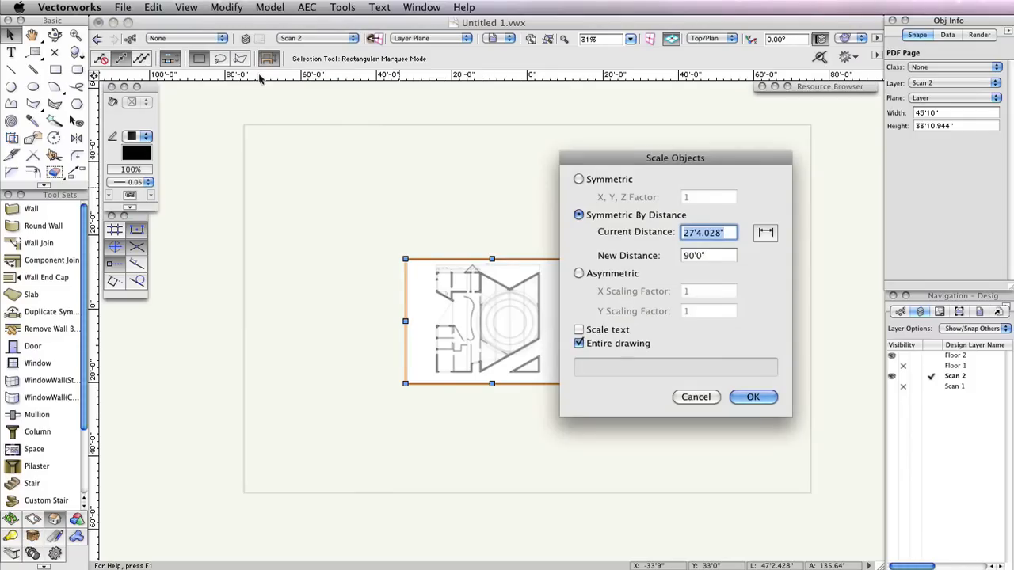
left_click(578, 344)
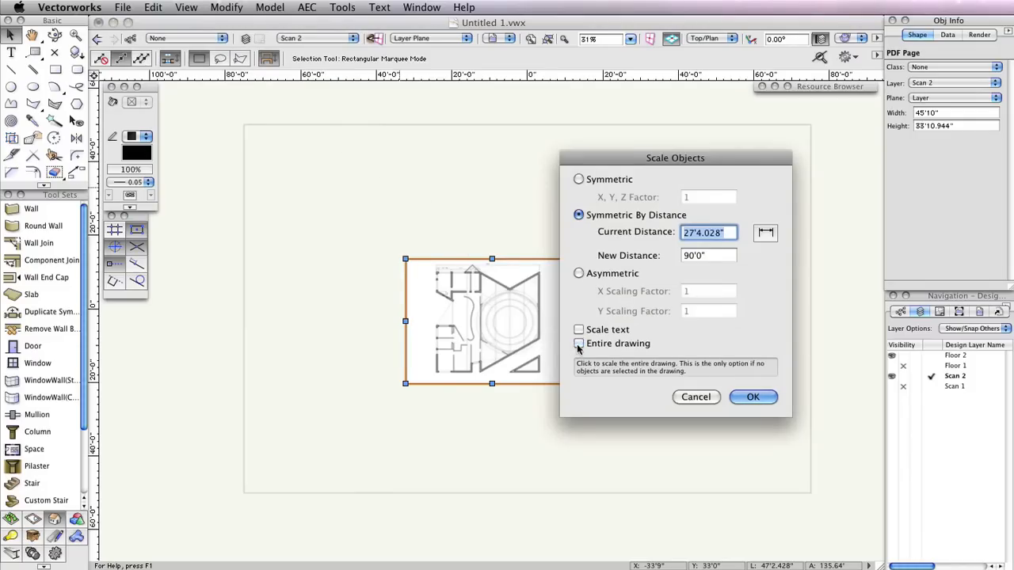
left_click(753, 397)
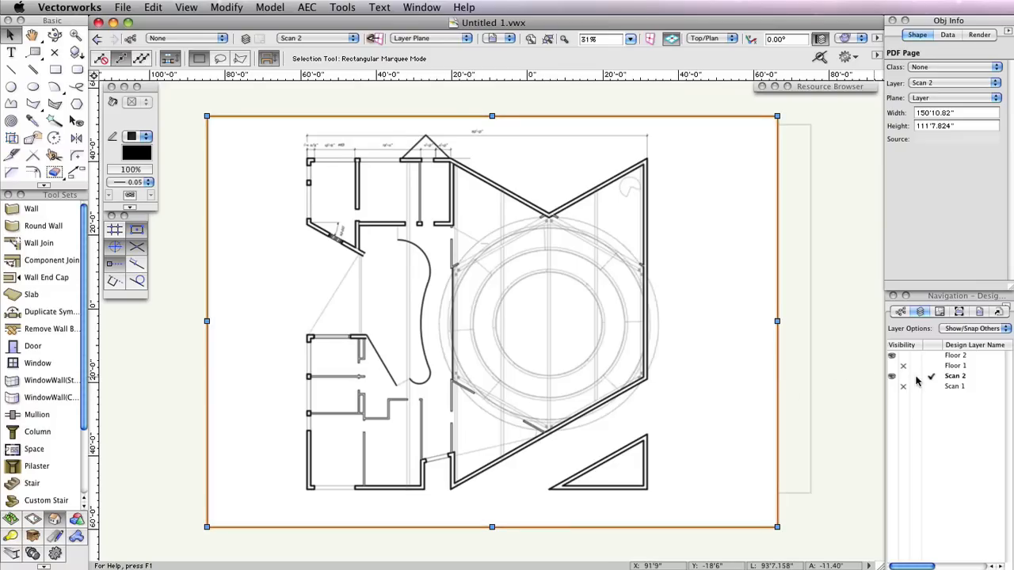
Make the Scan 1 layer visible and set the Scan 2 layer's opacity to 50%.
left_click(893, 387)
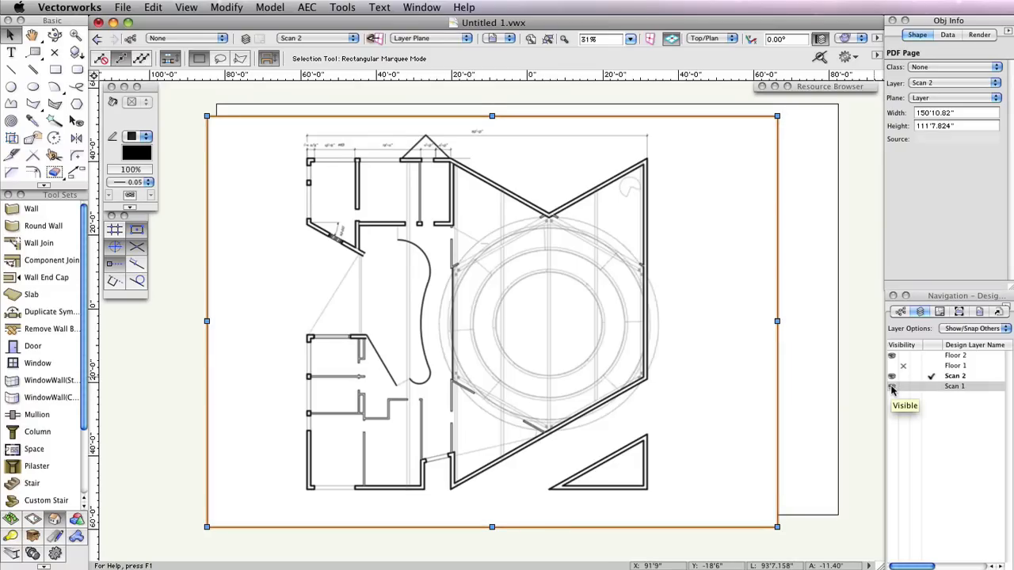
right_click(950, 379)
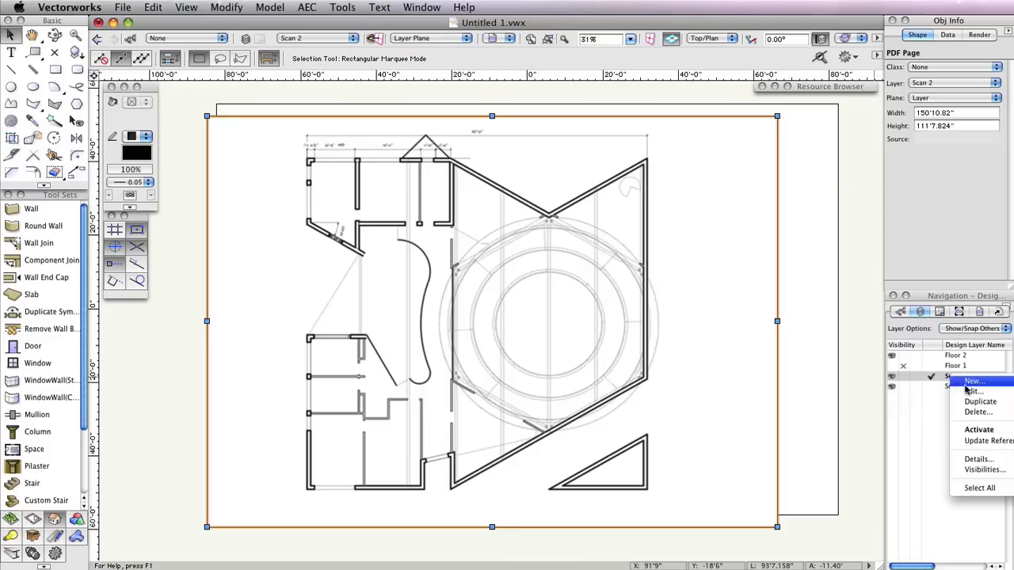
left_click(973, 391)
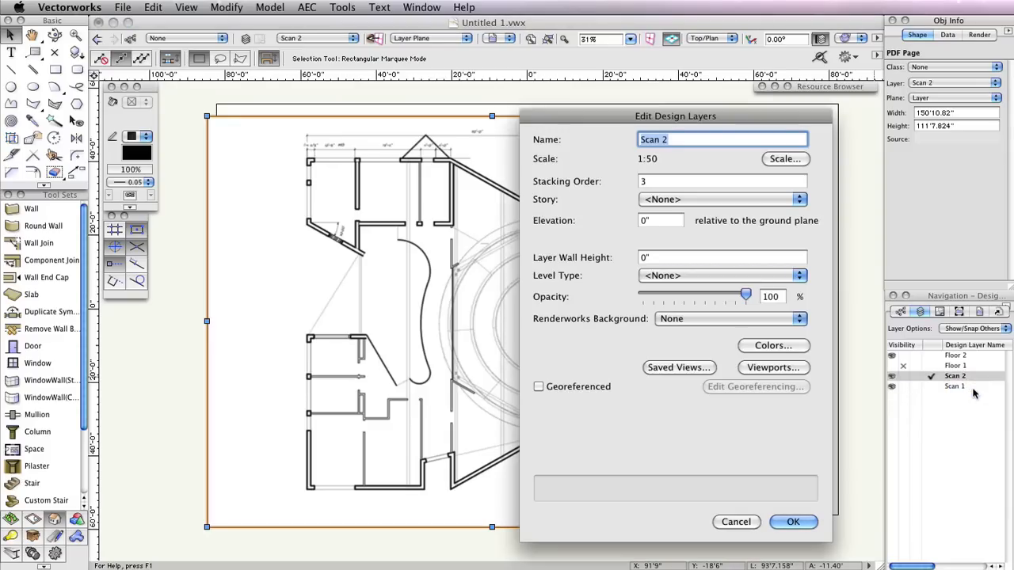
left_click_drag(749, 297, 695, 307)
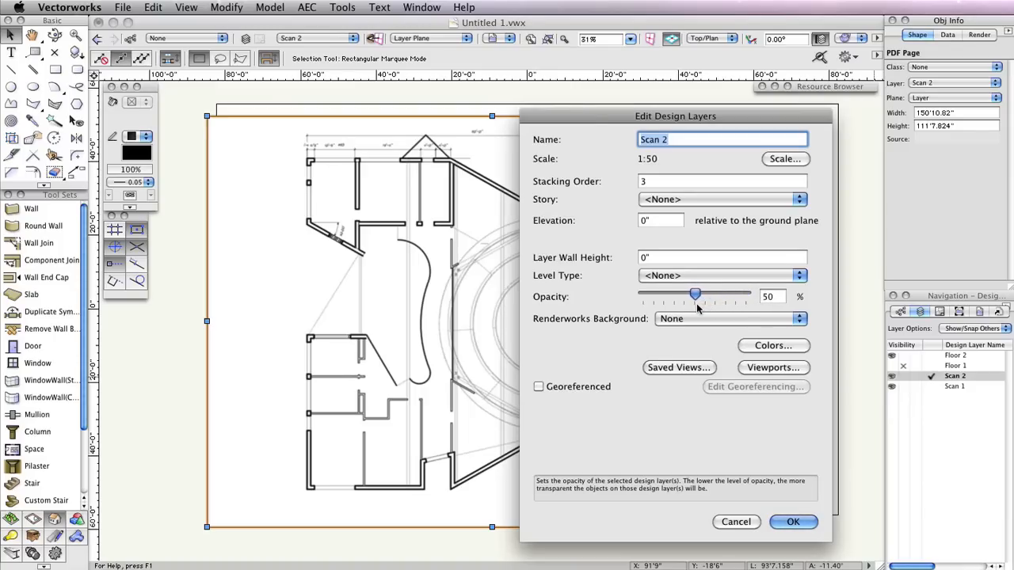
left_click(792, 521)
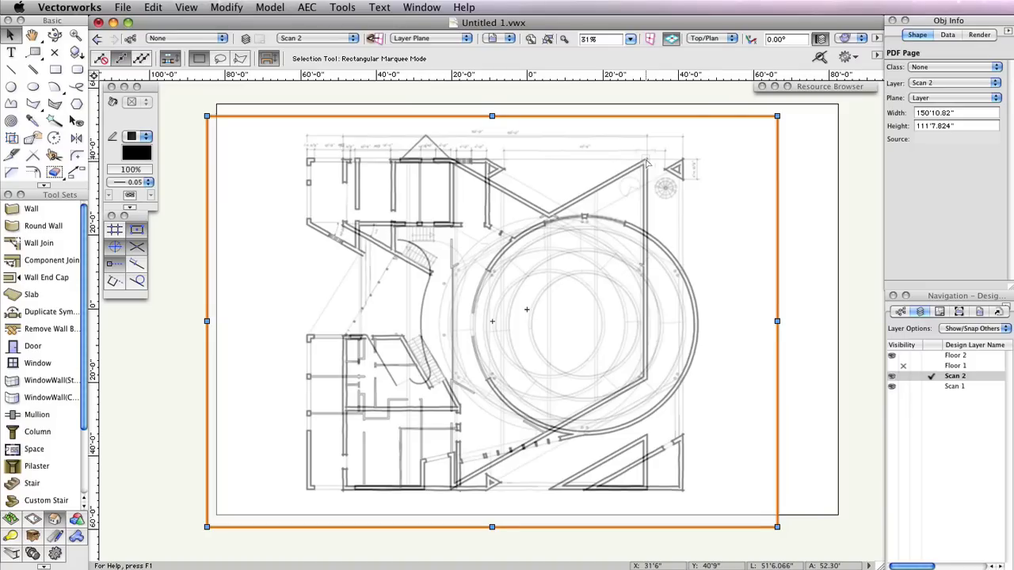
Move the Floor 2 scan over the Floor 1 scan by its upper-right building corner and nudge it until the shared walls align.
left_click_drag(647, 163, 768, 173)
key("z")
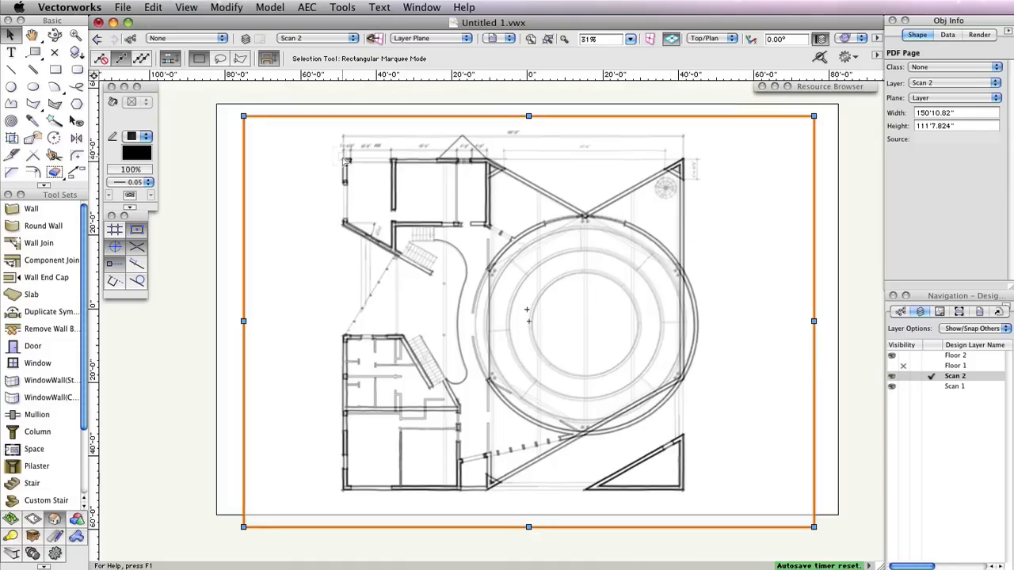
scroll(346, 162, "up", 2)
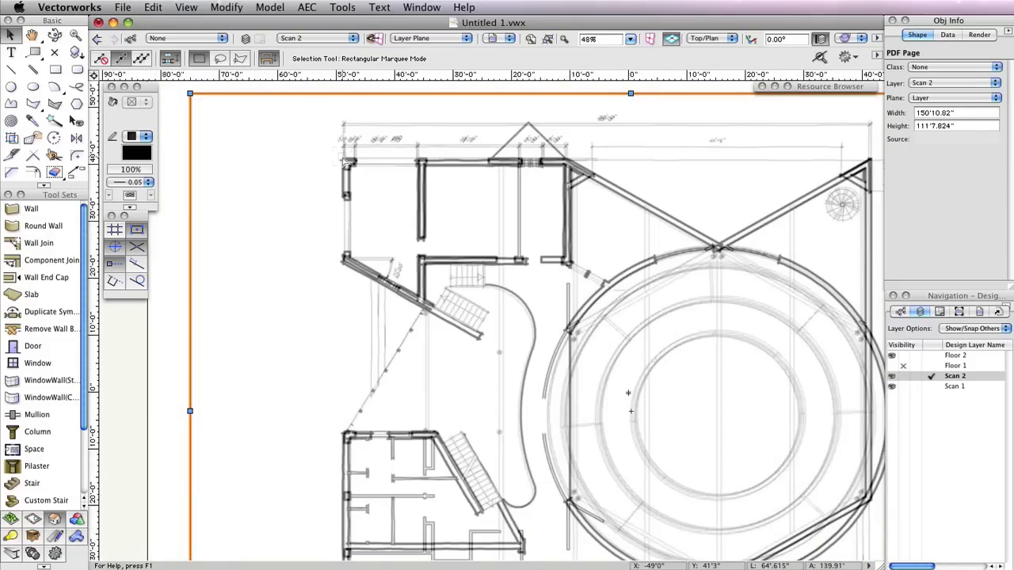
scroll(344, 162, "up", 4)
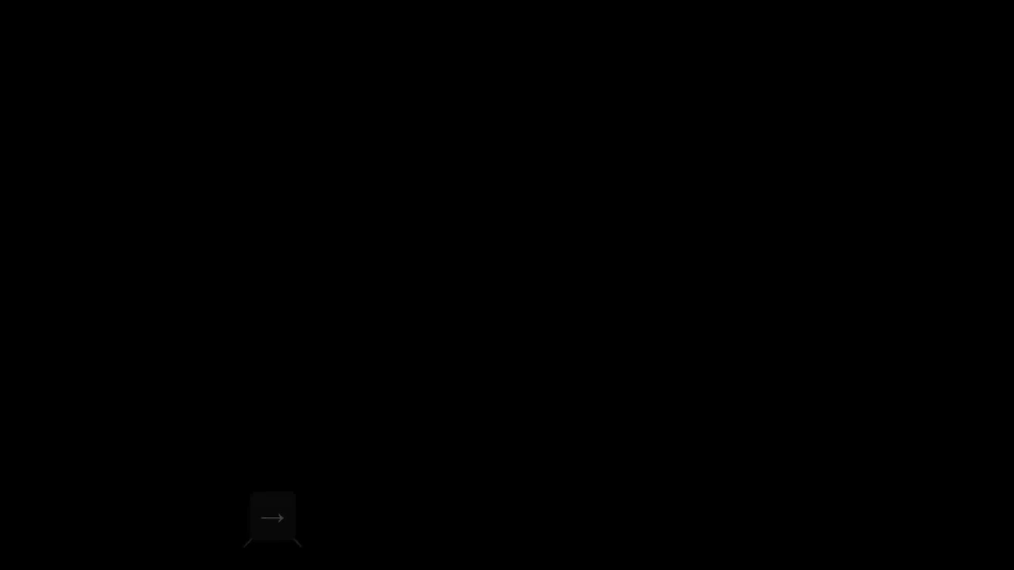
key("shift+Left")
key("shift+Left")
key("shift+Left")
key("shift+Left")
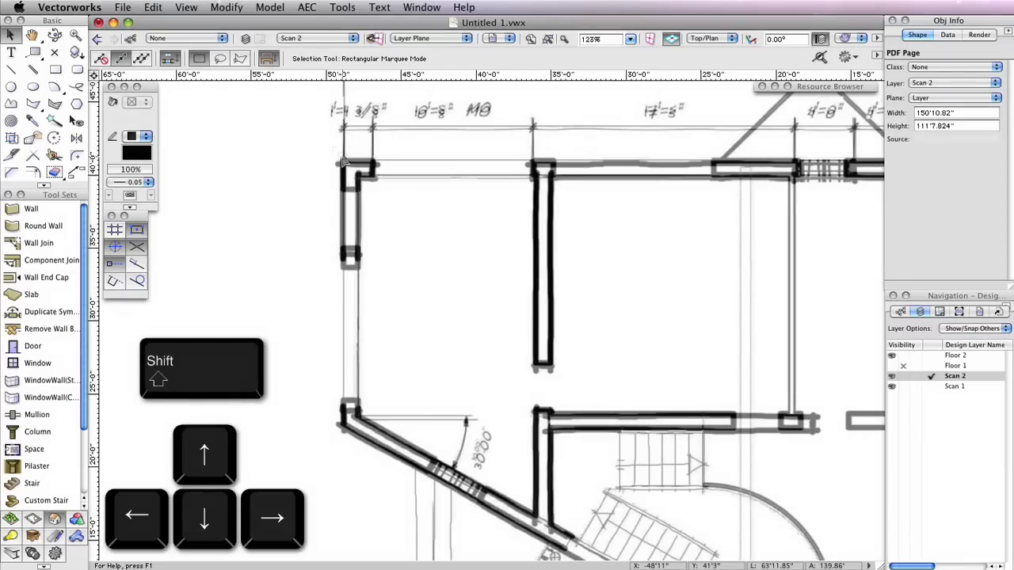
key("shift+Up")
key("shift+Up")
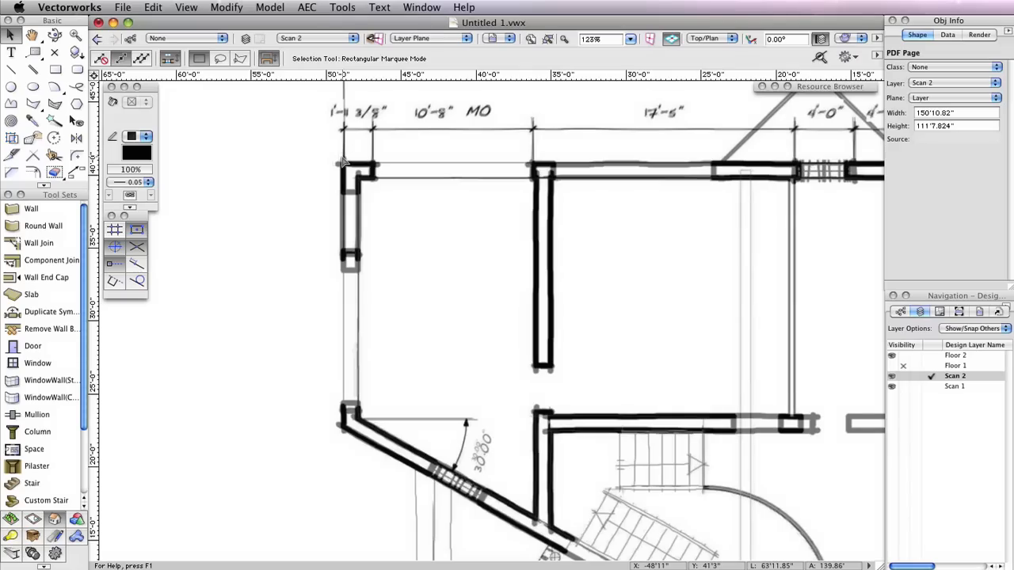
key("shift+Right")
key("shift+Right")
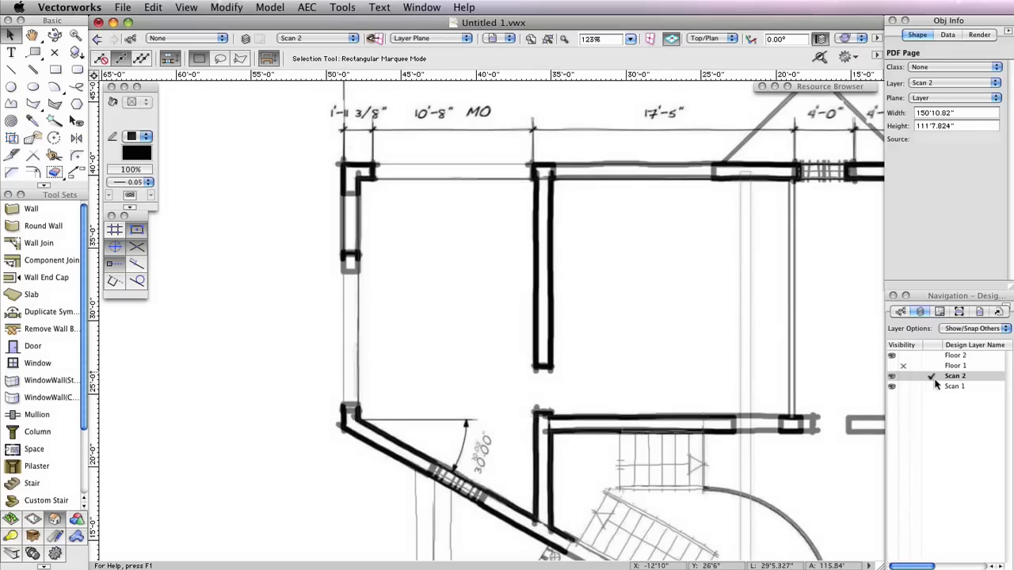
Make the Scan 1 and Scan 2 layers invisible and set the Scan 2 layer's opacity to 100%.
left_click(903, 376)
left_click(903, 386)
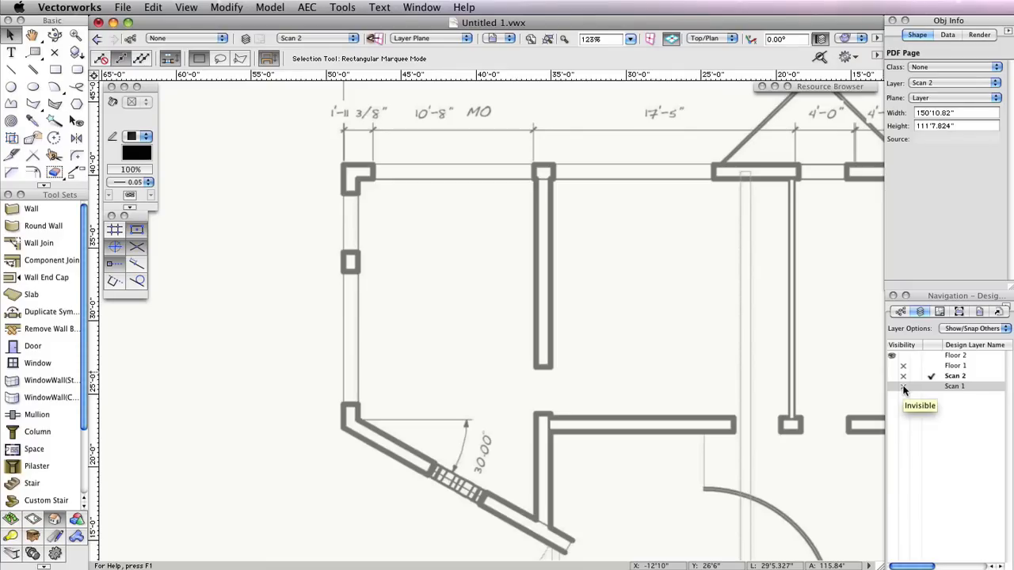
right_click(955, 381)
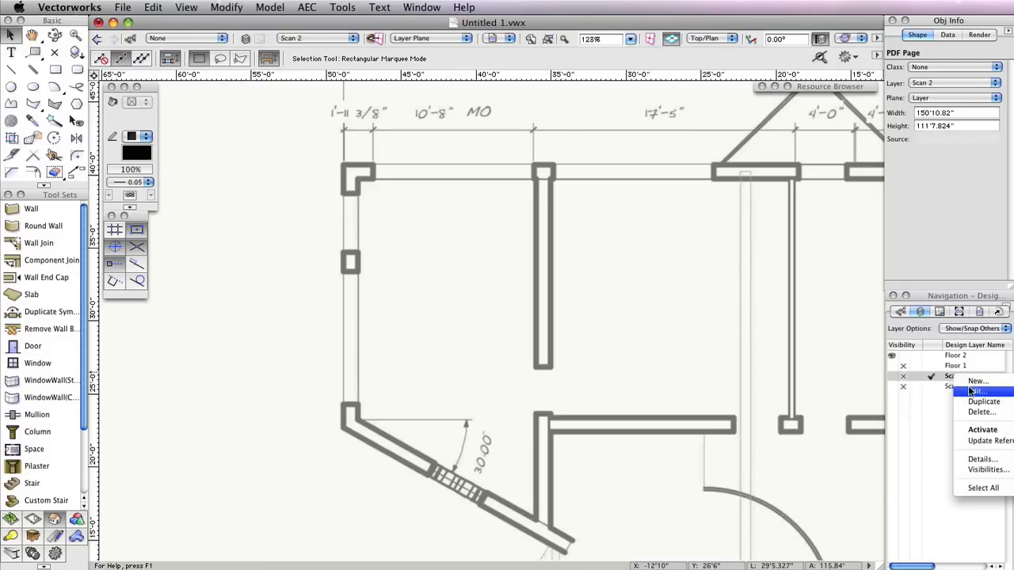
left_click(976, 391)
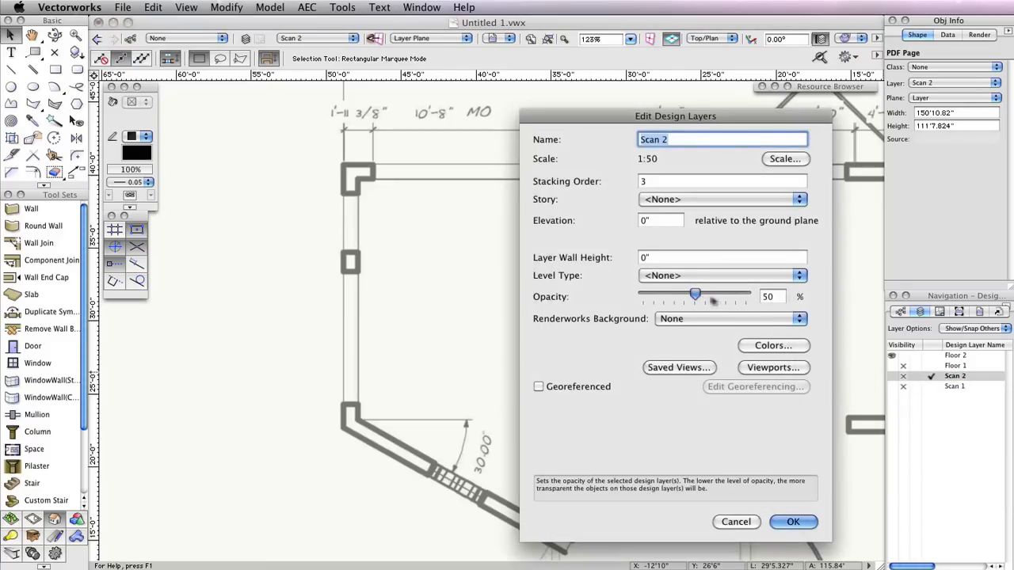
left_click_drag(699, 295, 749, 296)
left_click(793, 522)
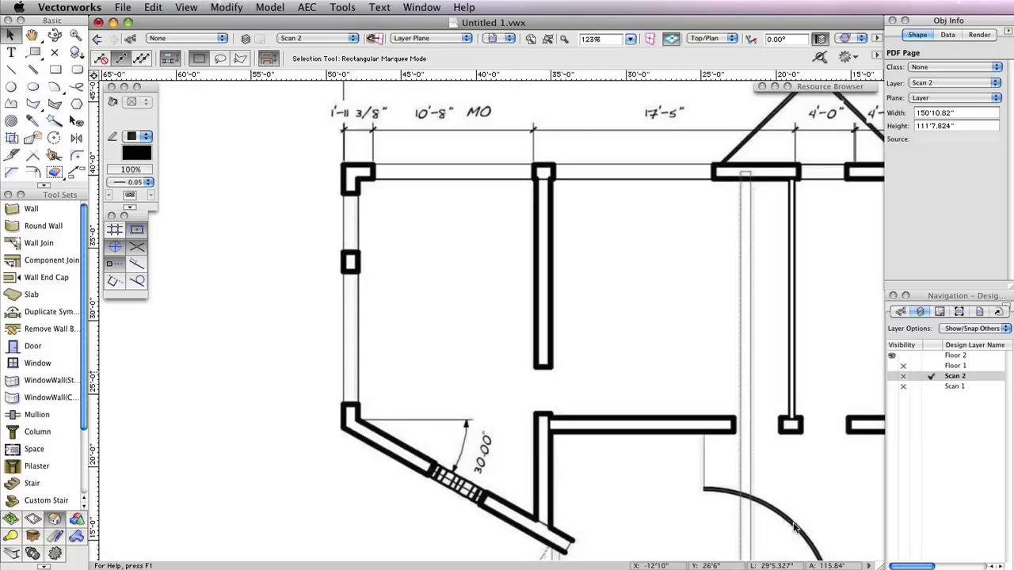
Activate the Floor 1 layer and select the outer walls of the two left wings and the small corner triangles that continue upstairs.
left_click(932, 366)
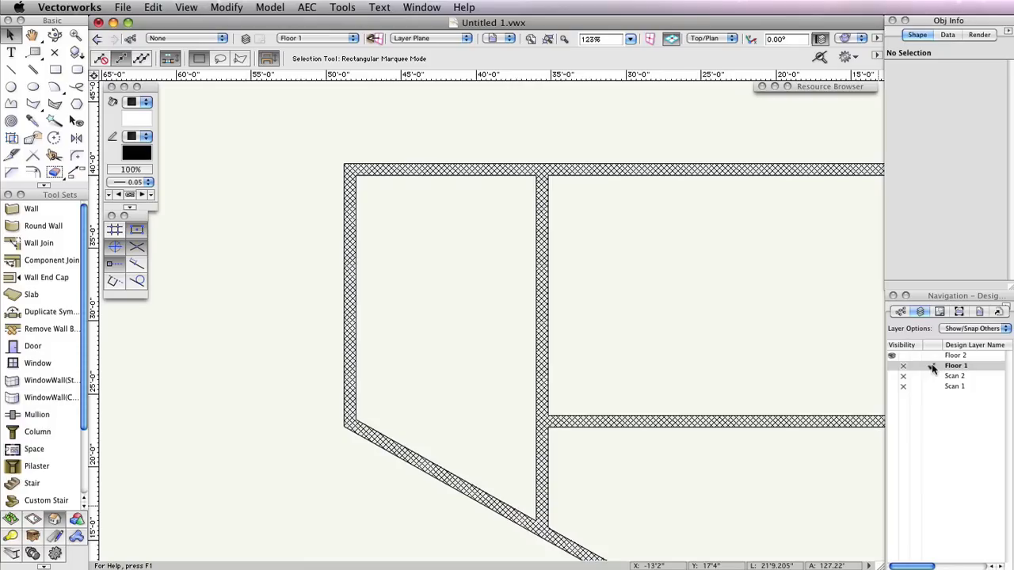
scroll(695, 326, "down", 4)
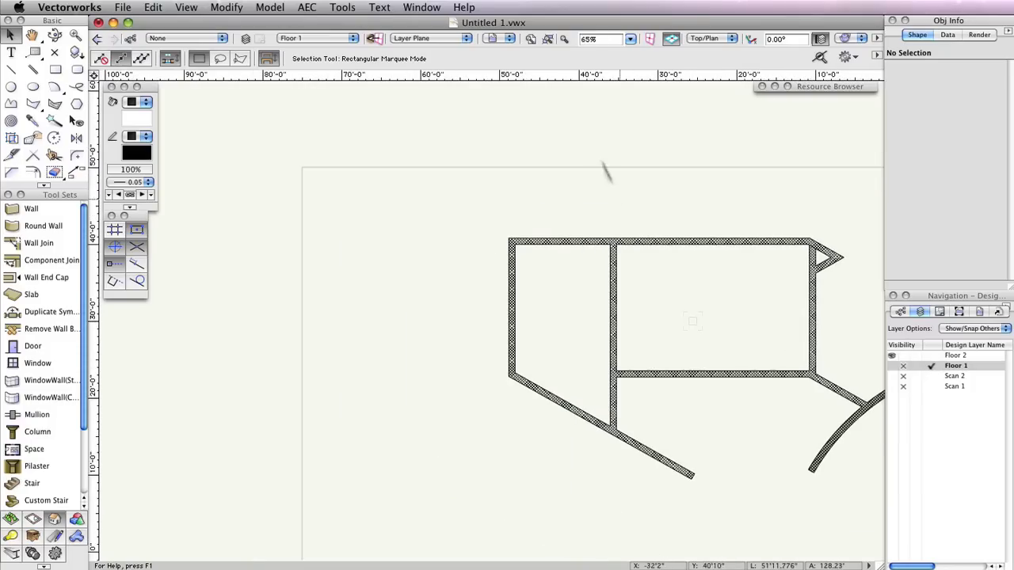
left_click(548, 39)
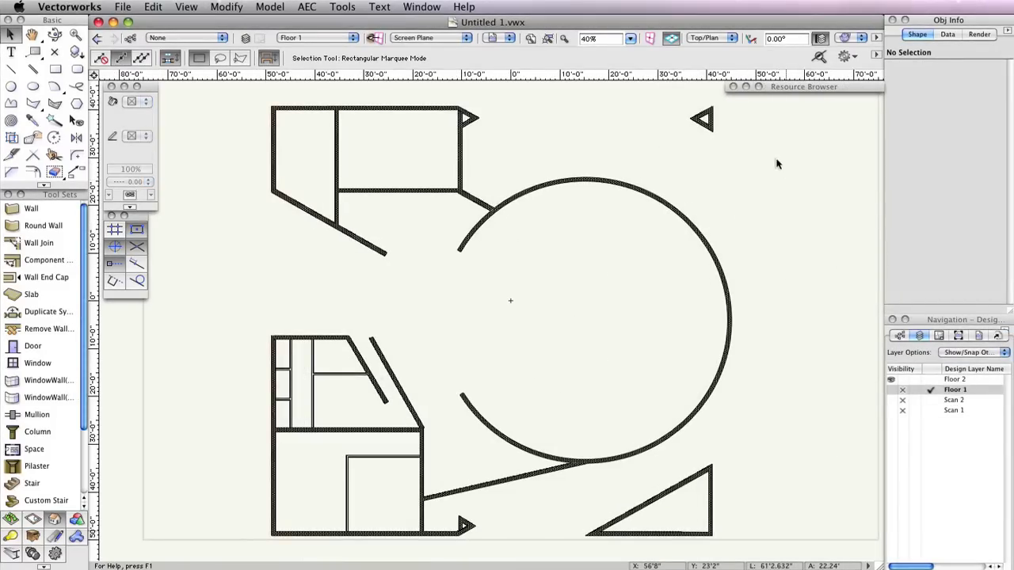
key("super+a")
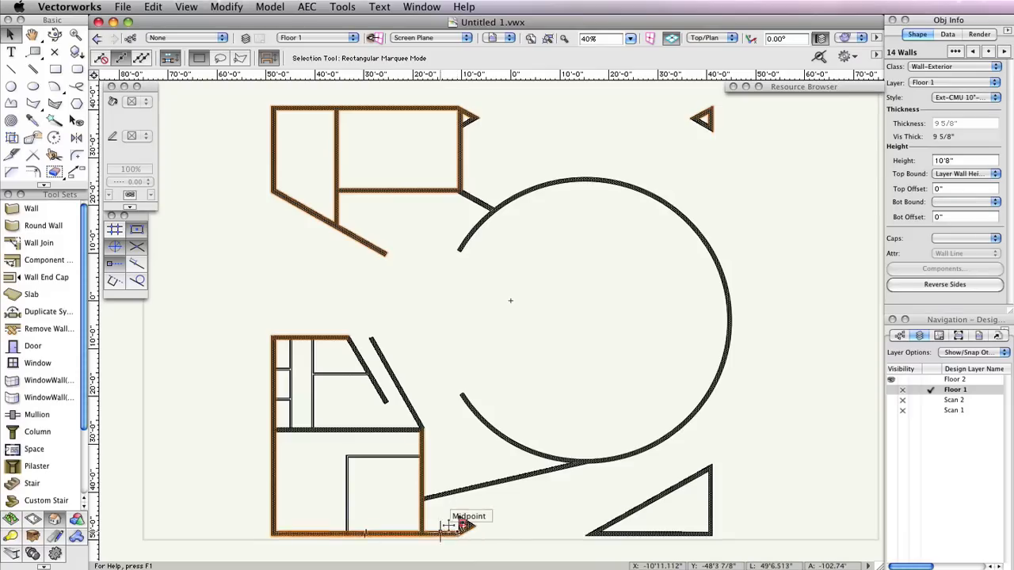
Add the lower small triangle's vertical wall, the slanted connecting wall and the large triangle's three walls to the selection.
scroll(449, 519, "up", 6)
scroll(448, 516, "down", 5)
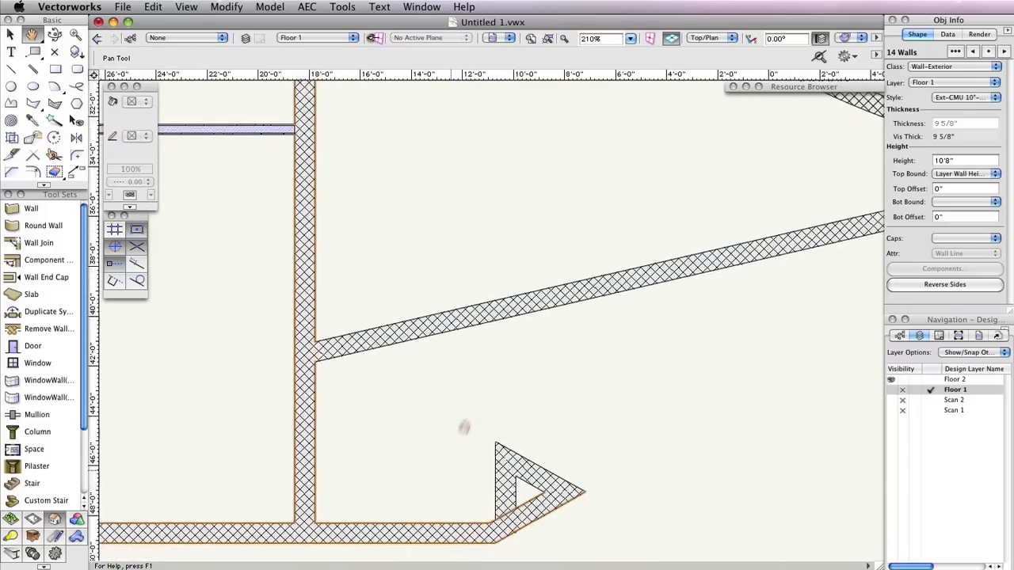
scroll(503, 362, "right", 3)
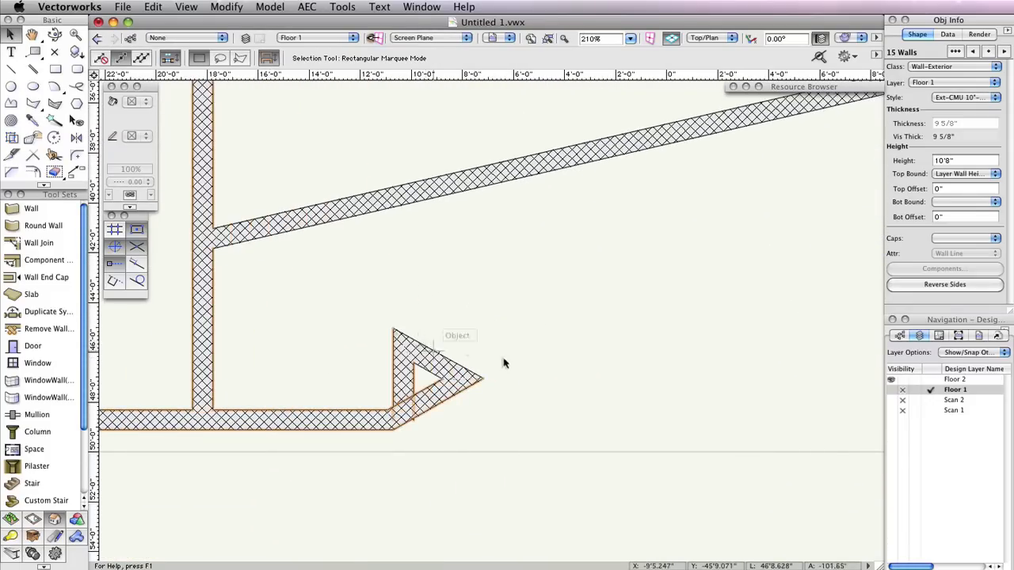
scroll(502, 362, "down", 6, "alt")
middle_click_drag(570, 184, 534, 313)
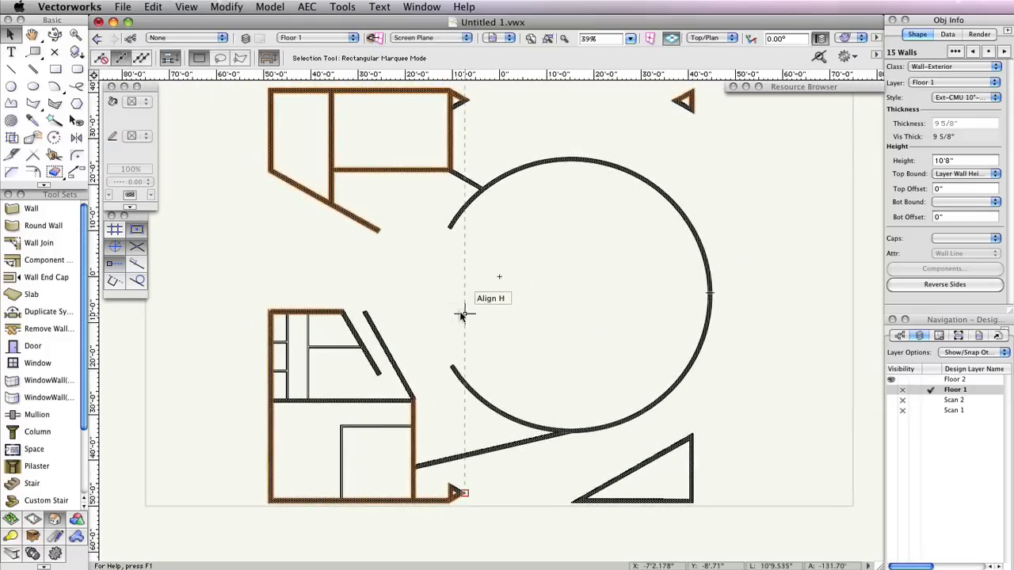
left_click(482, 451, "shift")
left_click(694, 476, "shift")
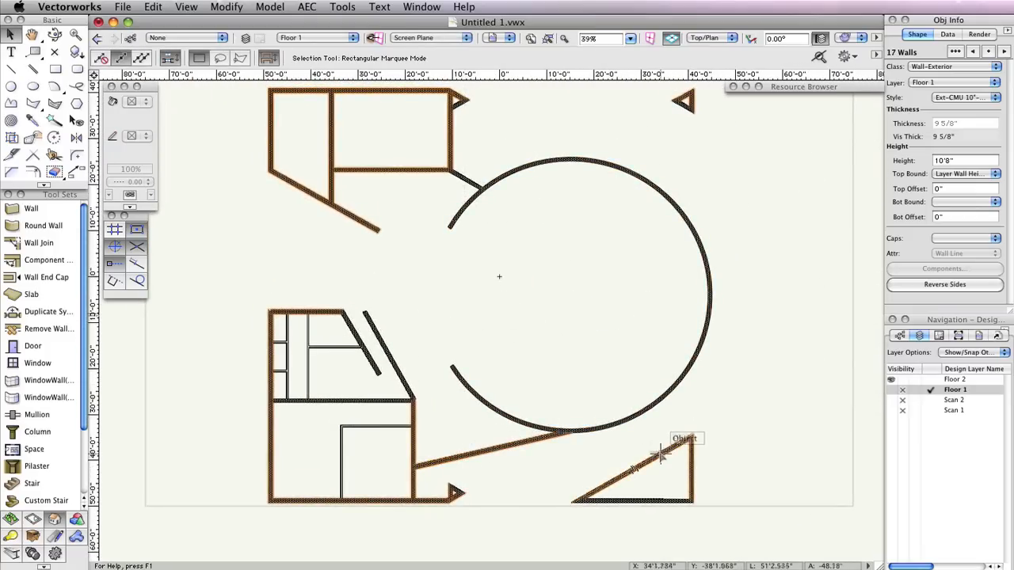
left_click(634, 501, "shift")
left_click(649, 468, "shift")
scroll(785, 217, "up", 2)
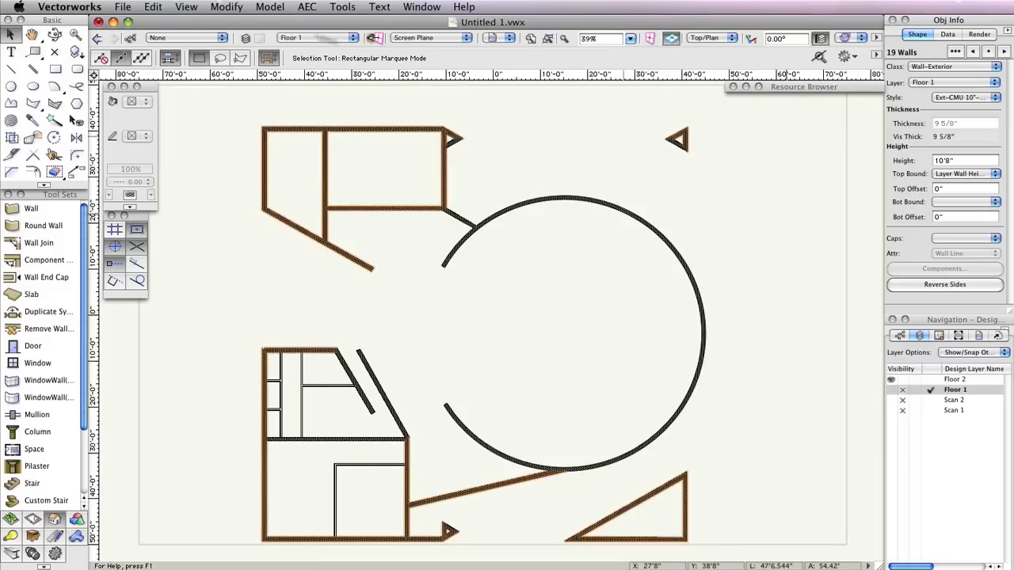
Copy the selected Floor 1 walls and paste them in place on the Floor 2 layer.
left_click(153, 6)
left_click(181, 71)
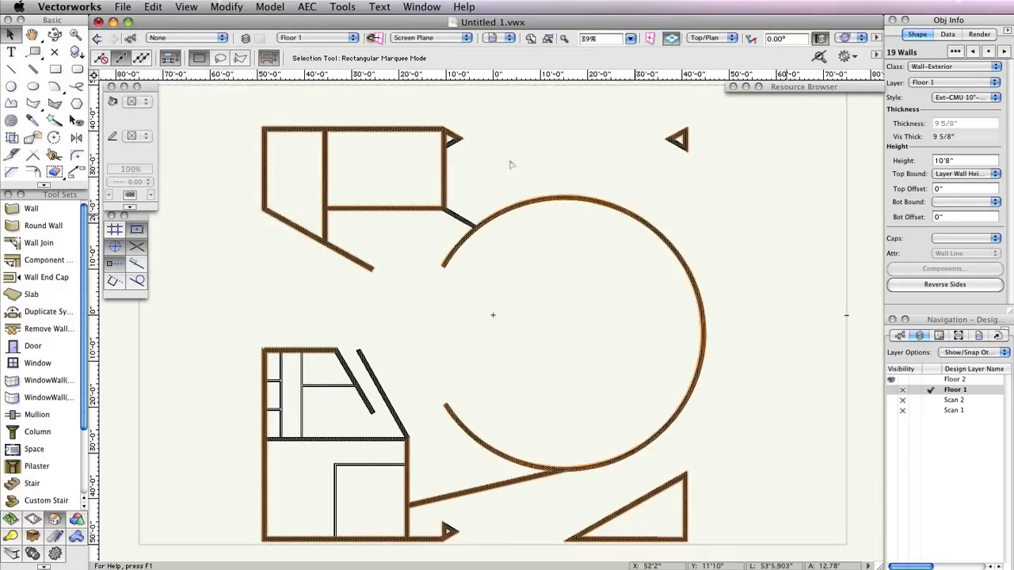
left_click(324, 38)
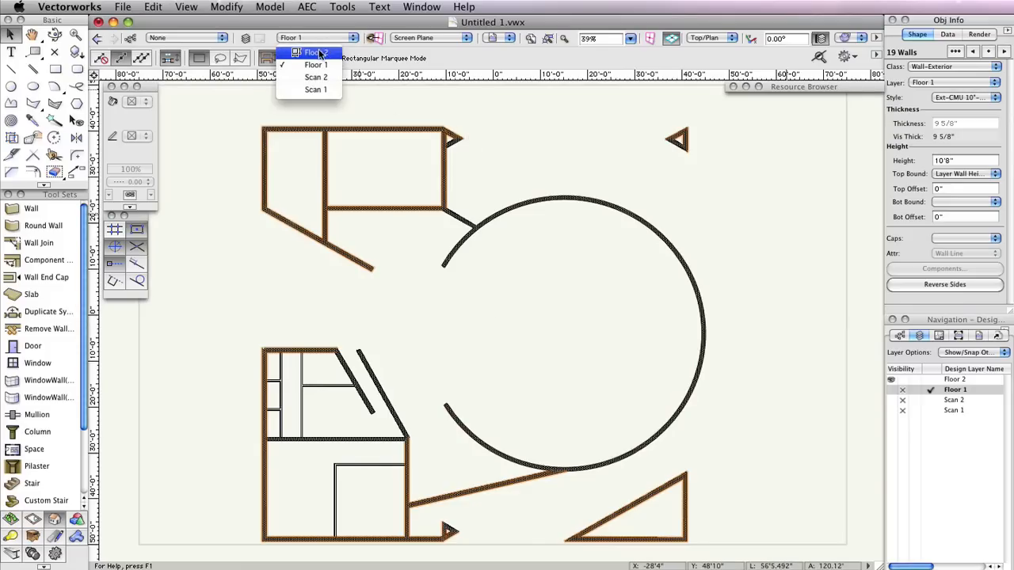
left_click(317, 52)
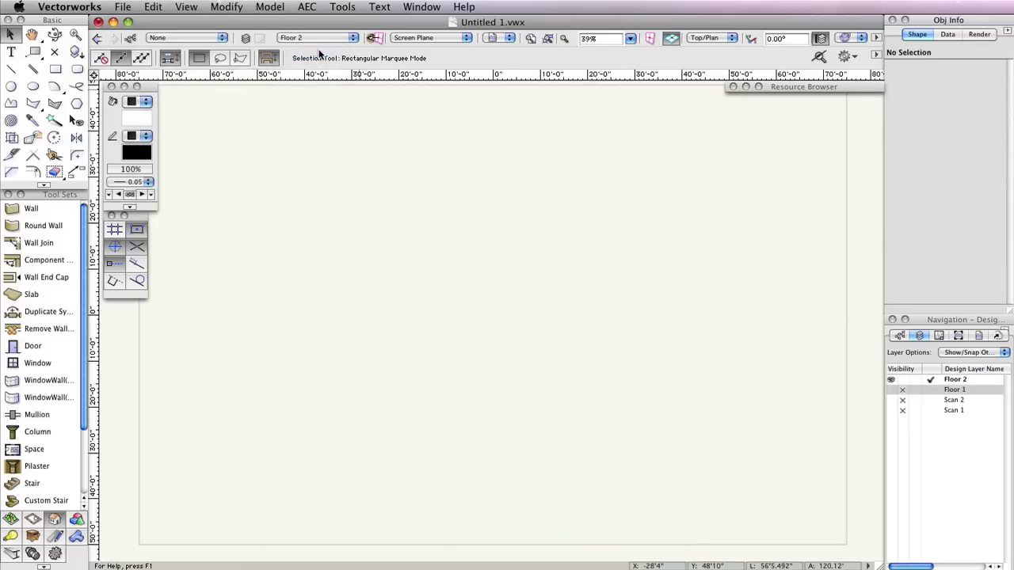
left_click(155, 8)
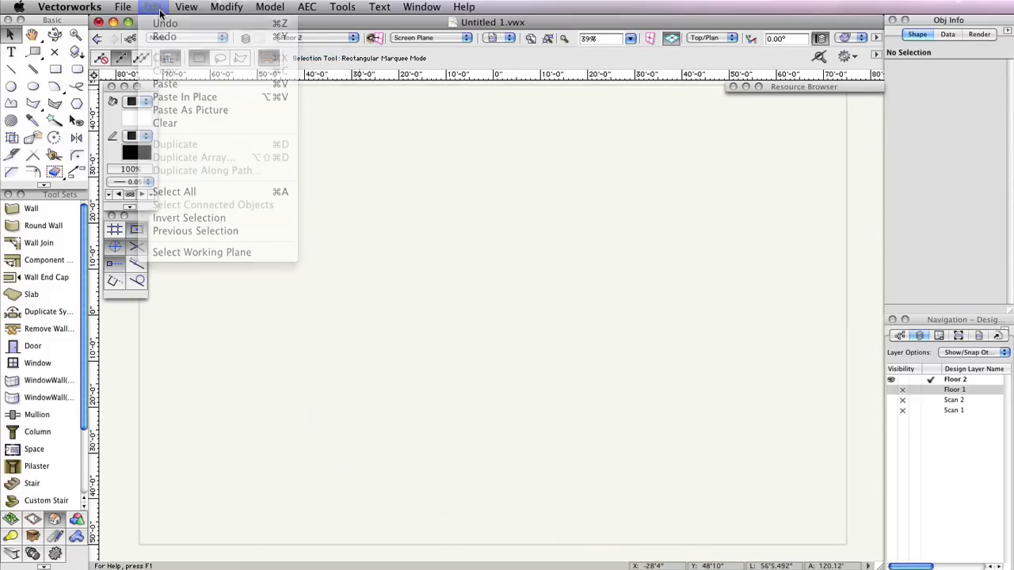
left_click(200, 99)
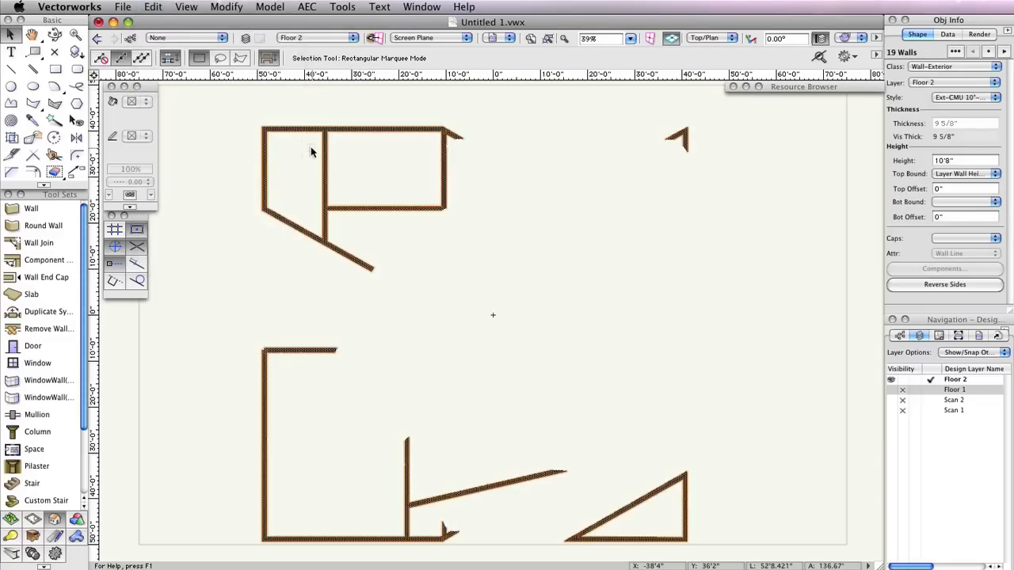
Deselect the pasted walls and make the Scan 2 layer visible beneath Floor 2.
left_click(231, 159)
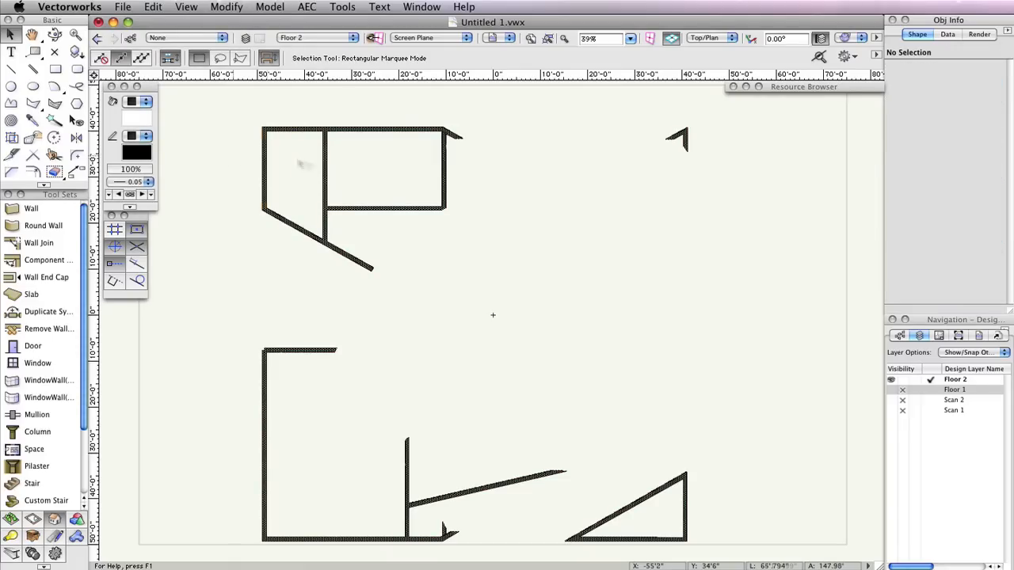
left_click(893, 400)
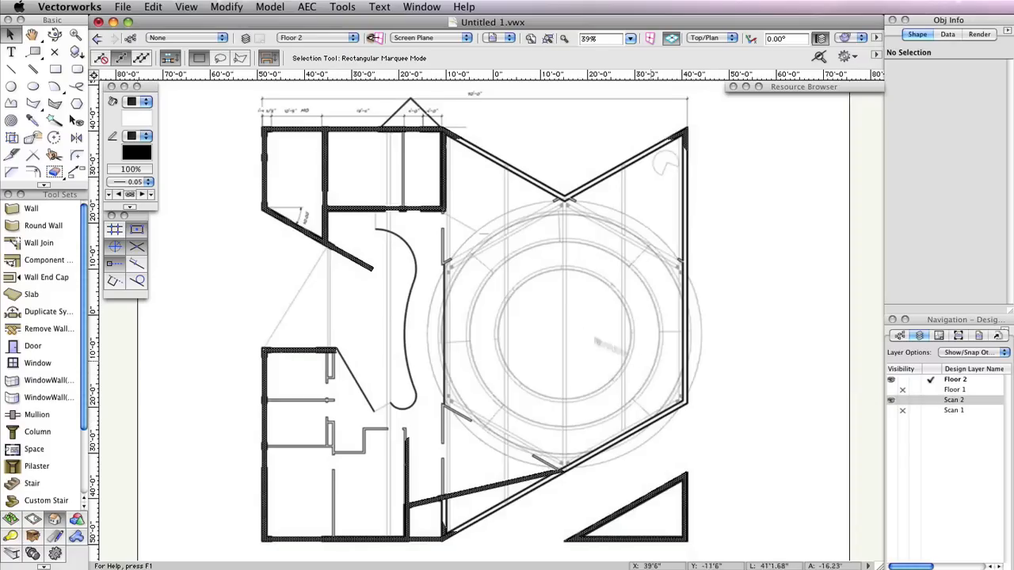
Shorten the slanted wall of the upper wing so it ends just past its junction with the vertical wall.
left_click(371, 267)
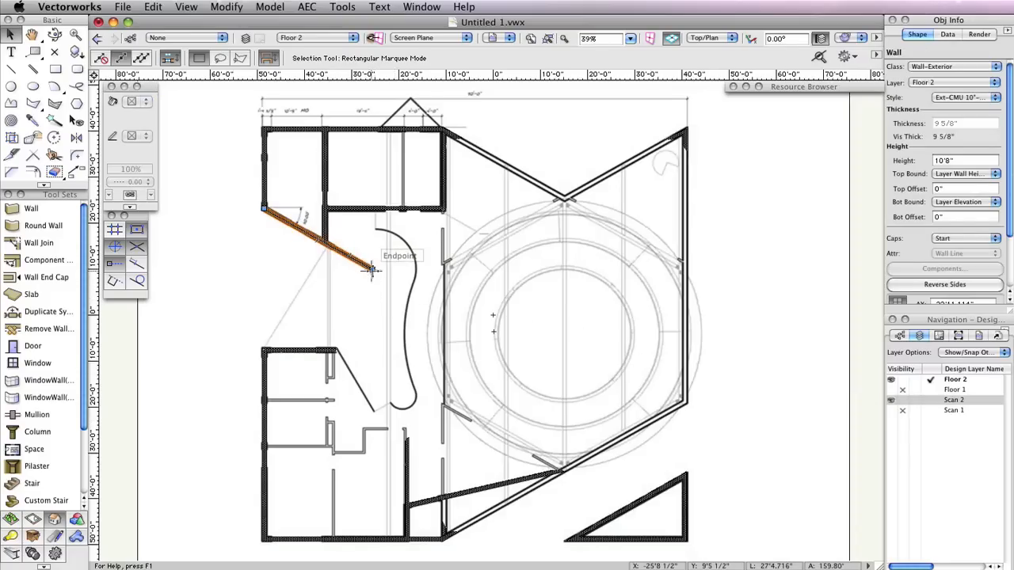
left_click_drag(371, 268, 335, 249)
left_click(363, 260)
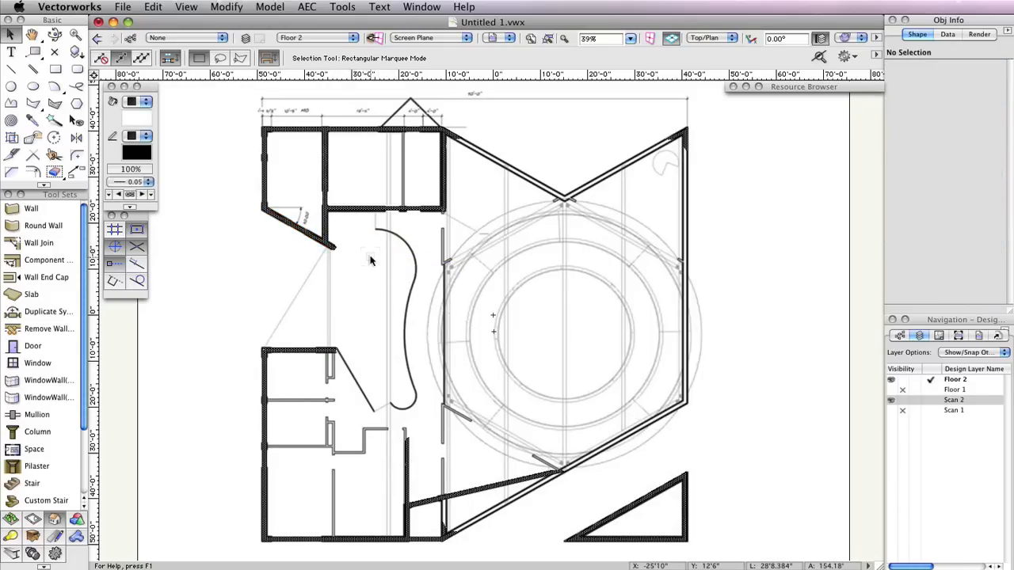
Hide the Scan 2 layer and L-join the two diagonal wall stubs along the upper edge into a V.
left_click(903, 401)
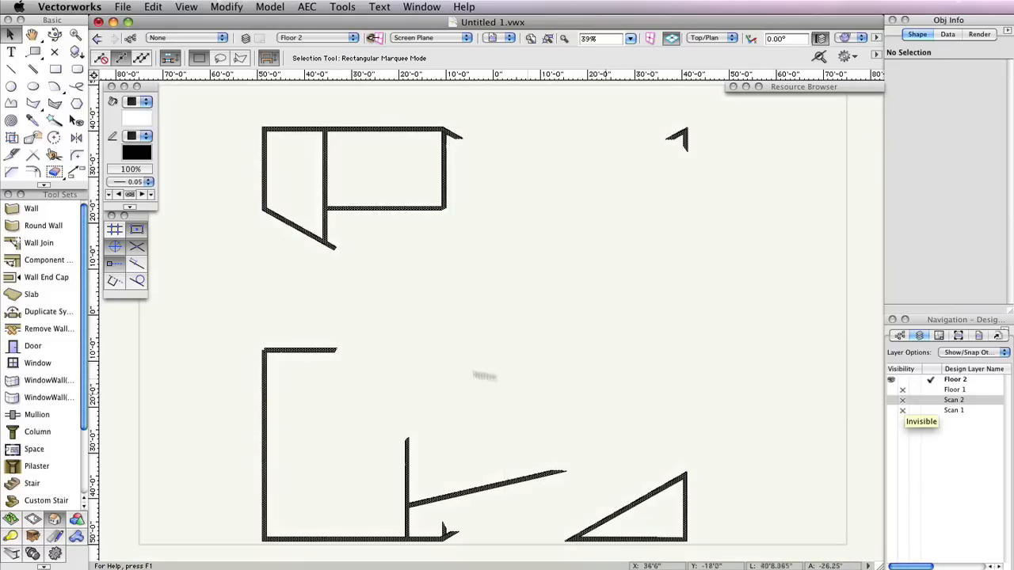
left_click(38, 243)
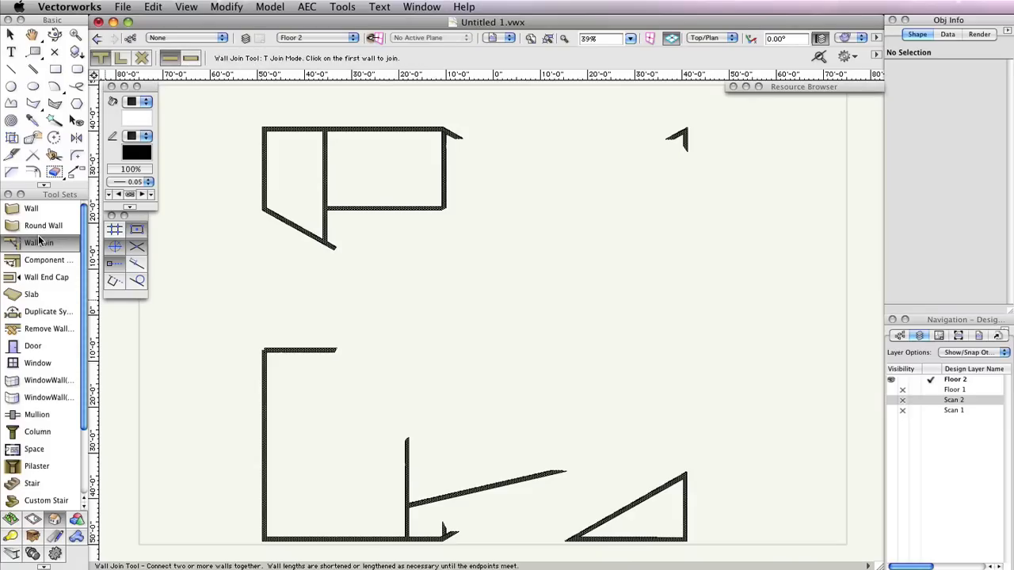
left_click(117, 62)
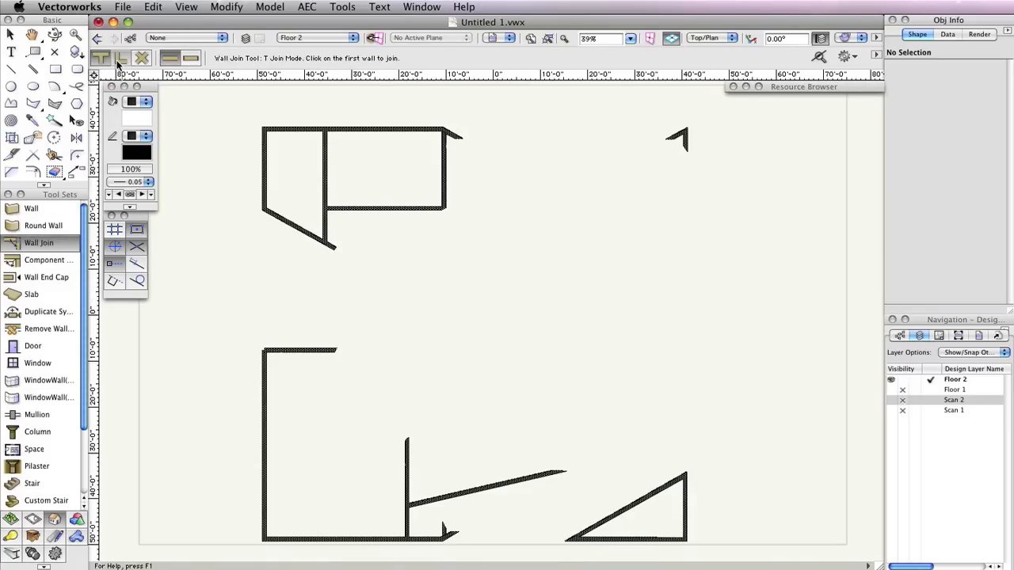
left_click(118, 62)
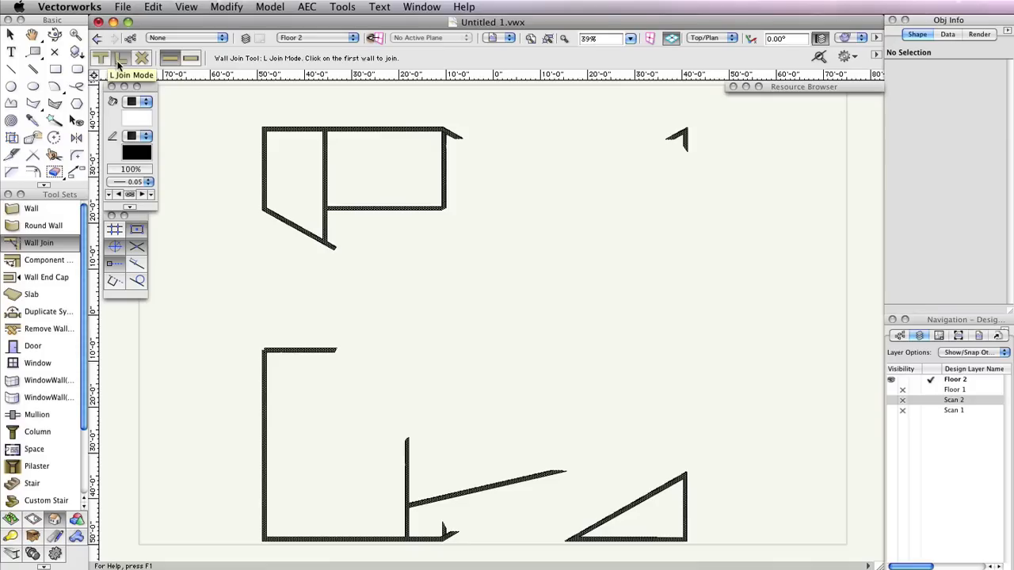
left_click(448, 132)
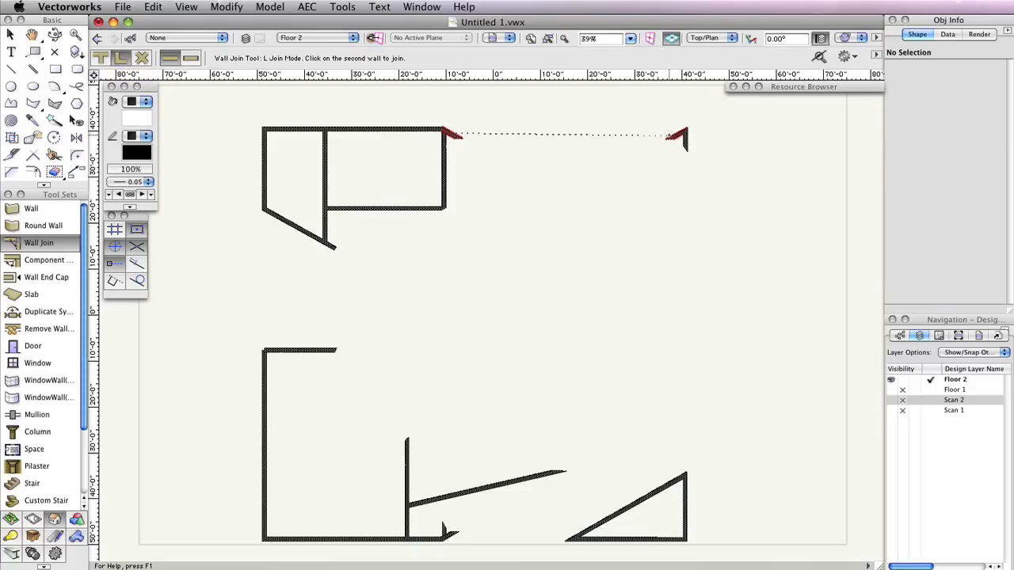
left_click(672, 137)
L-join the slanted connecting wall with the far vertical outer wall, and with the lower small triangle's vertical wall.
left_click(686, 143)
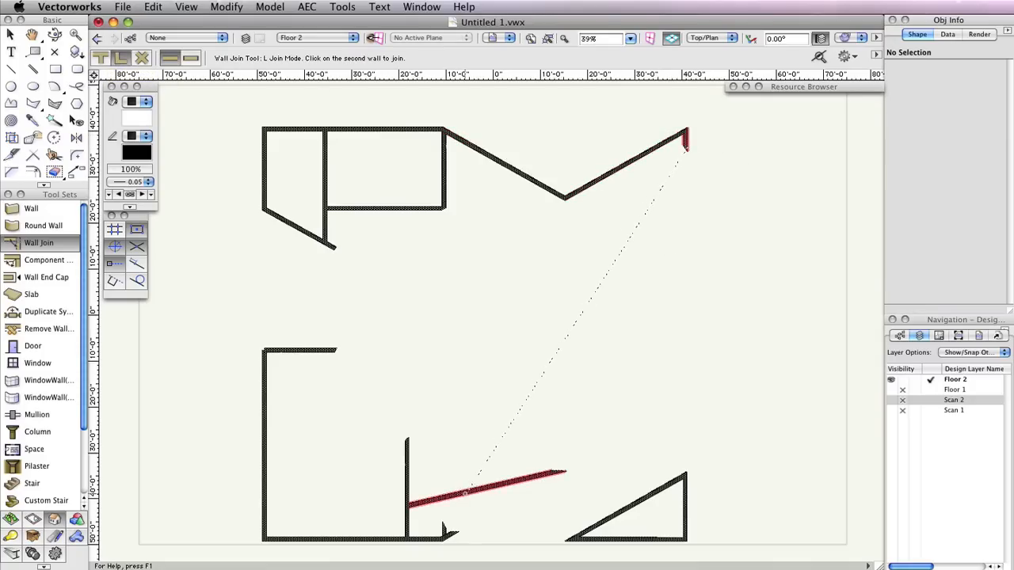
left_click(466, 493)
left_click(444, 533)
left_click(436, 500)
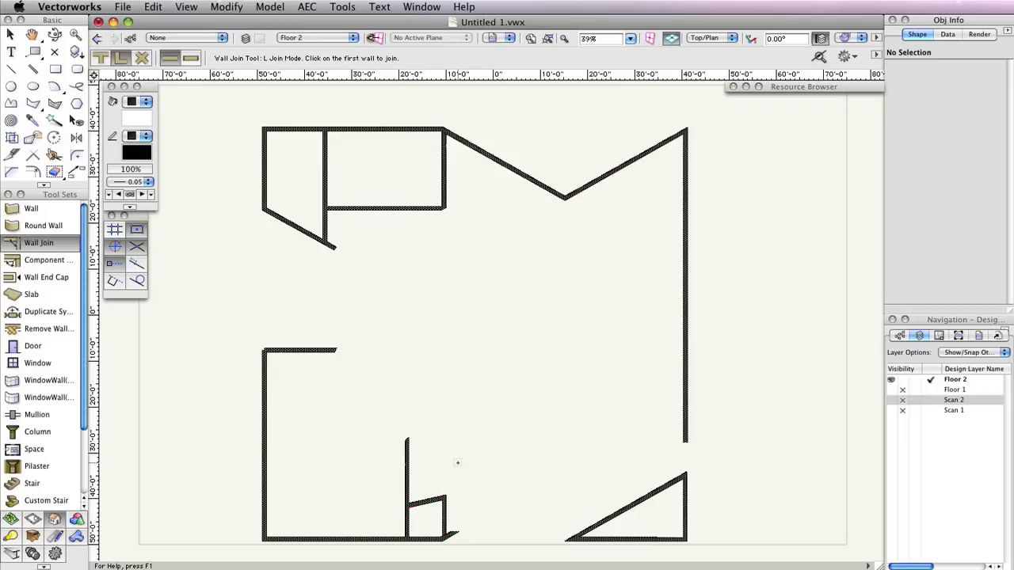
L-join the upper wing's inner corner walls, and join the lower wing's slanted, vertical and bottom walls at their corners.
left_click(443, 182)
left_click(400, 209)
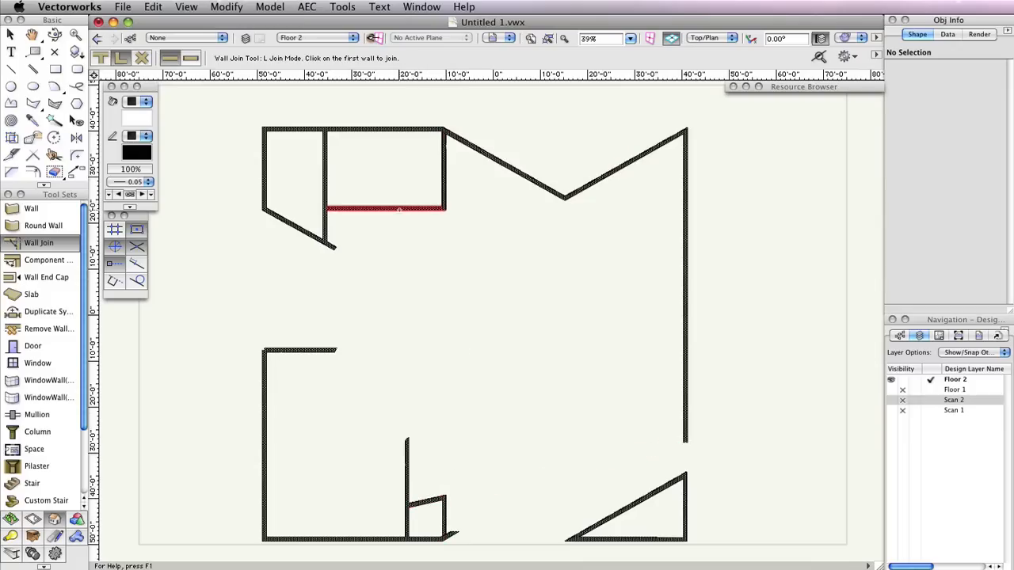
left_click(427, 500)
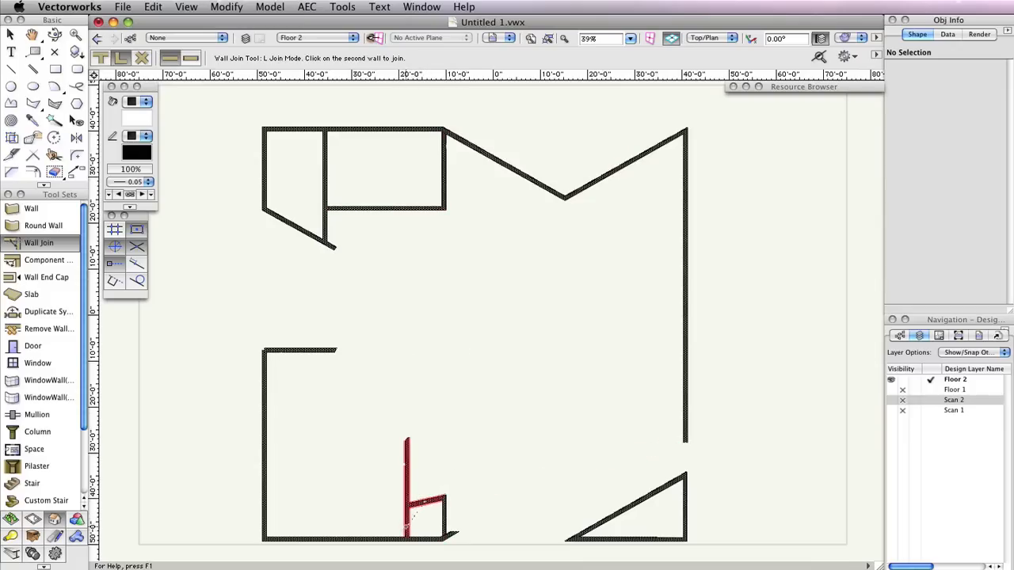
left_click(407, 526)
left_click(353, 540)
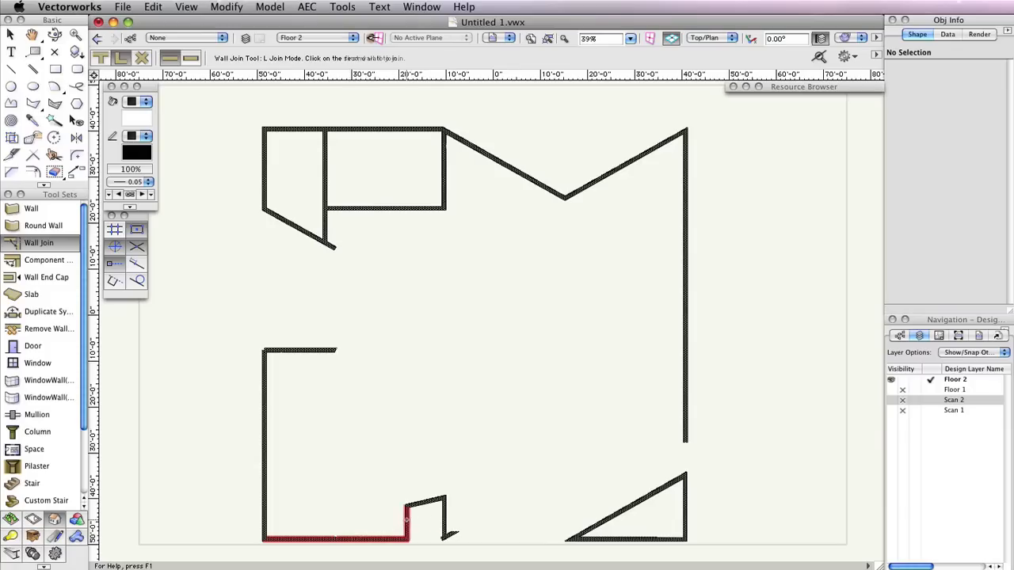
L-join the lower diagonal stub with the long vertical outer wall and with the small vertical wall beside the lower wing.
left_click(686, 364)
left_click(444, 519)
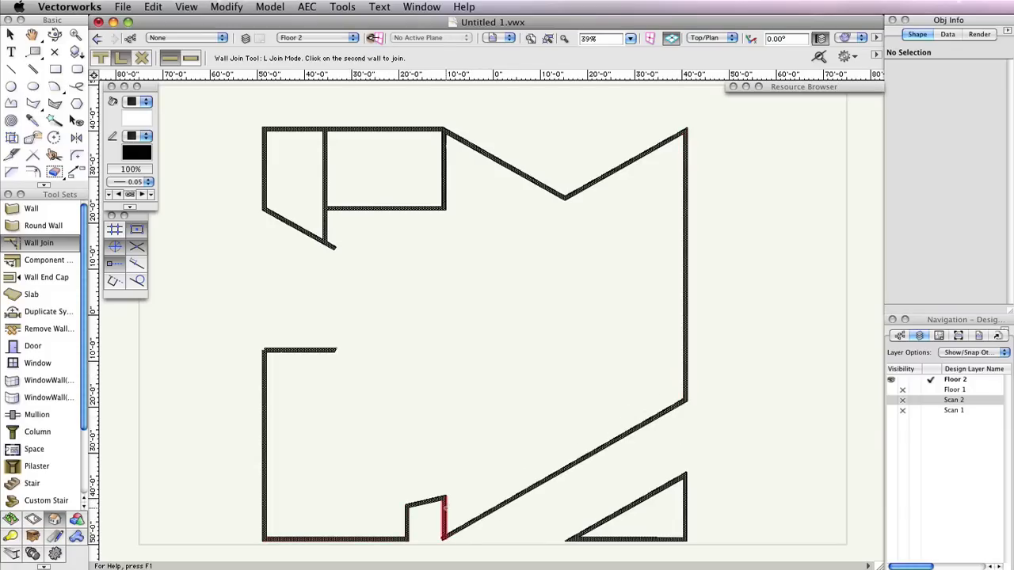
left_click(456, 529)
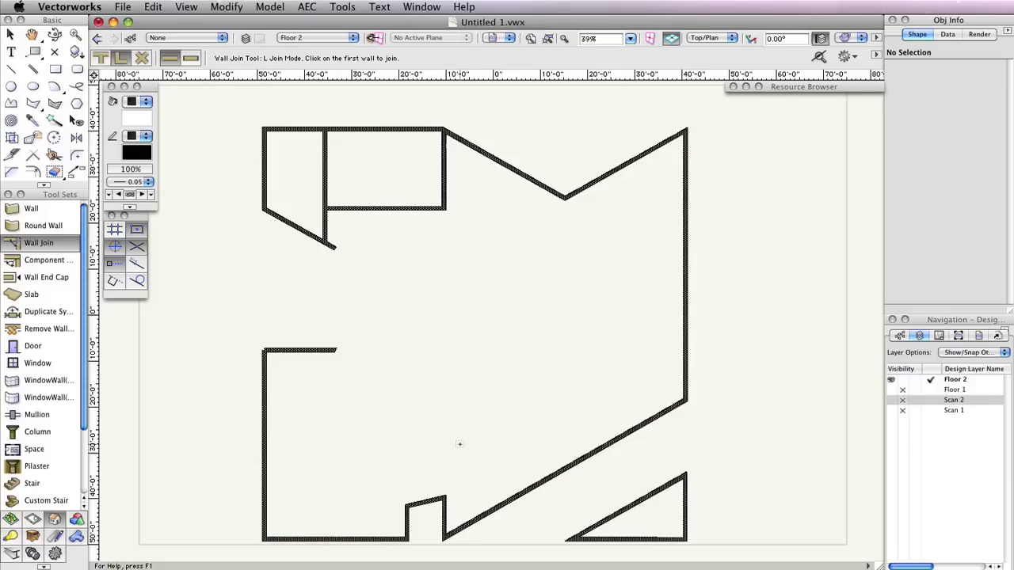
Show the Scan 2 layer and trace Floor 2's interior walls in both wings and around the hexagon with the Aspen Interior Walls style.
left_click(891, 400)
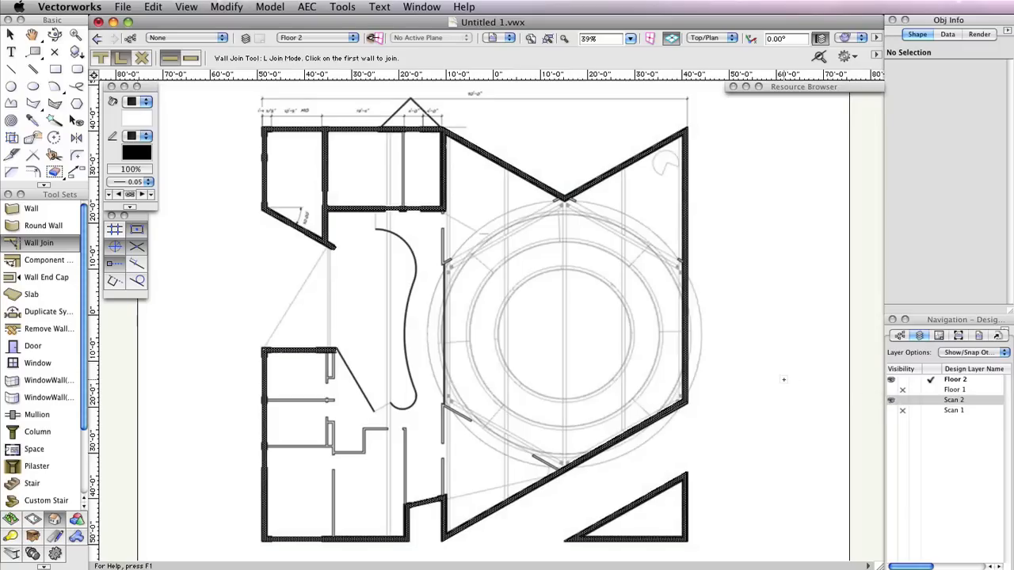
left_click(52, 204)
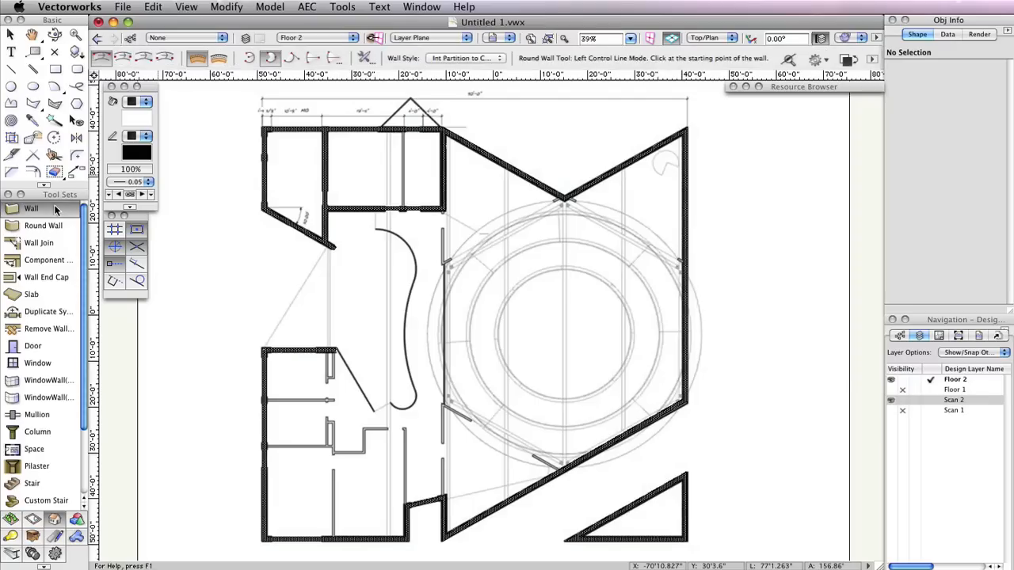
left_click(486, 59)
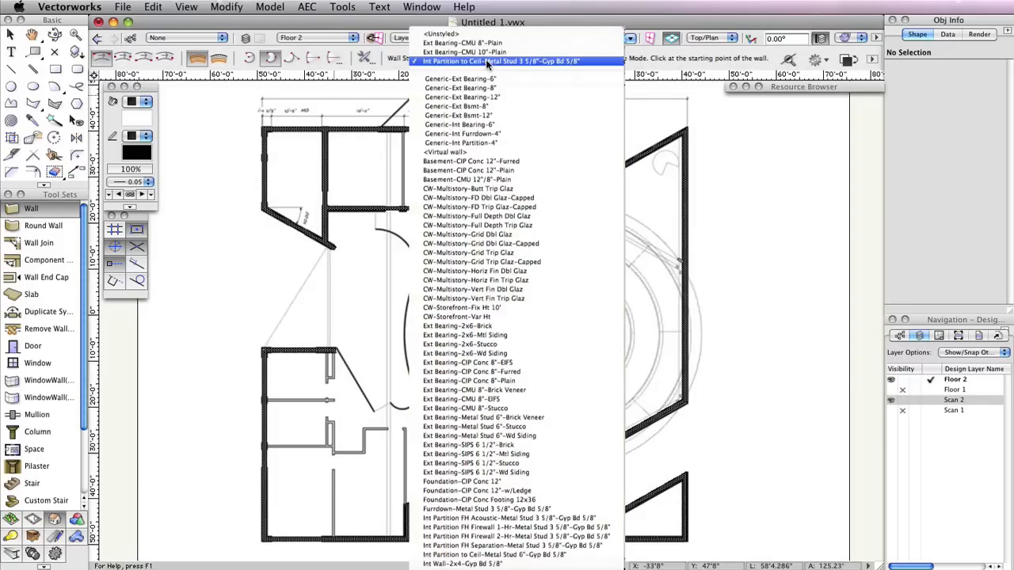
left_click(523, 62)
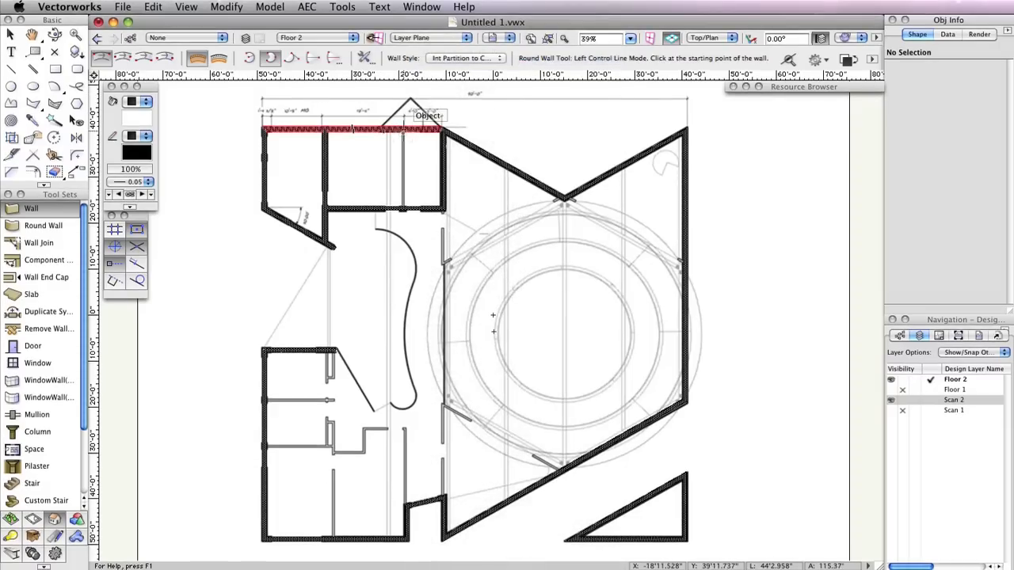
key("z")
key("z")
left_click(442, 209)
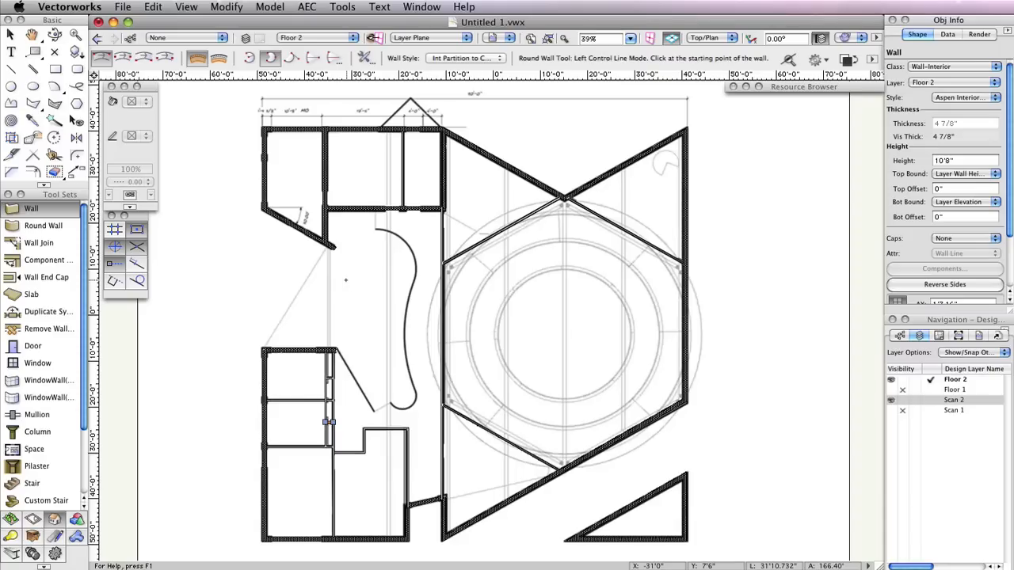
Split the lower wing's vertical corridor wall at two points, above and below the horizontal partition between its upper two rooms.
key("x")
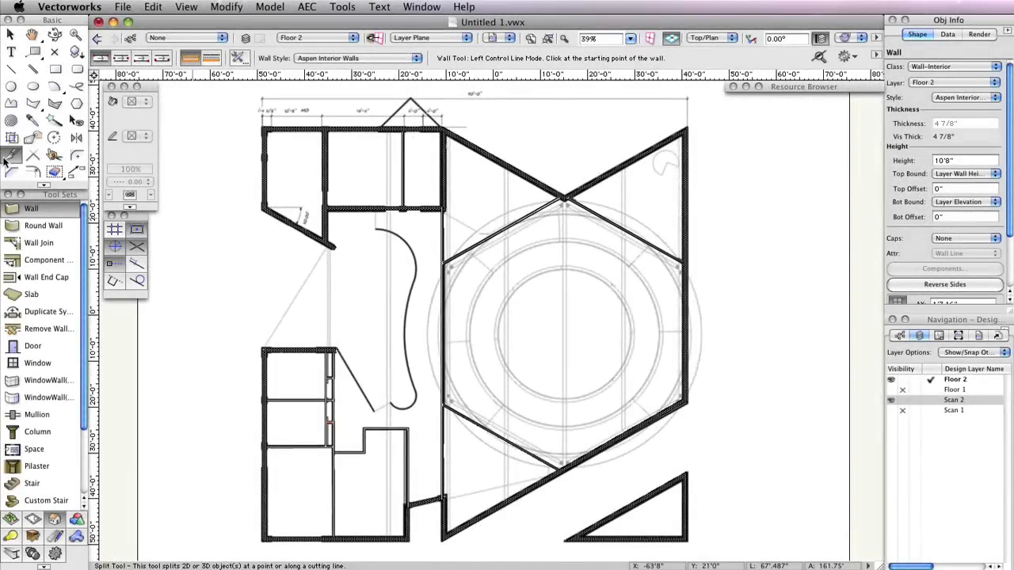
left_click(9, 157)
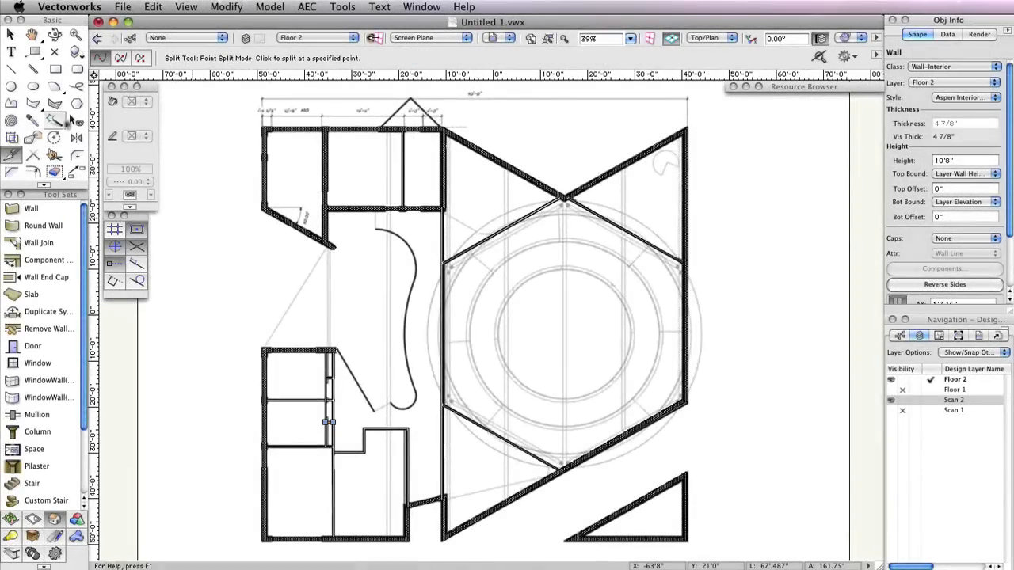
left_click(99, 57)
scroll(333, 404, "up", 5)
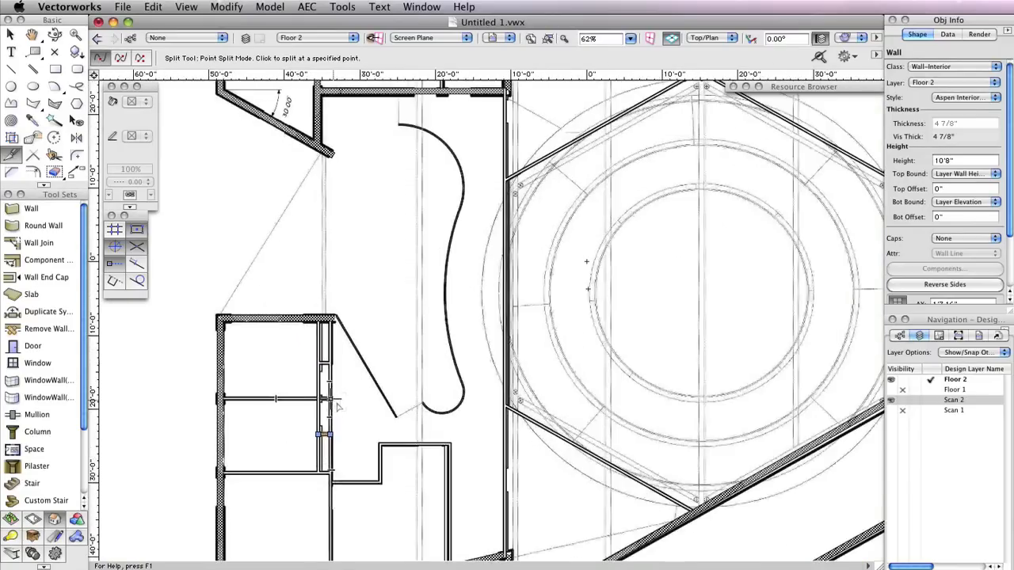
middle_click_drag(345, 396, 401, 342)
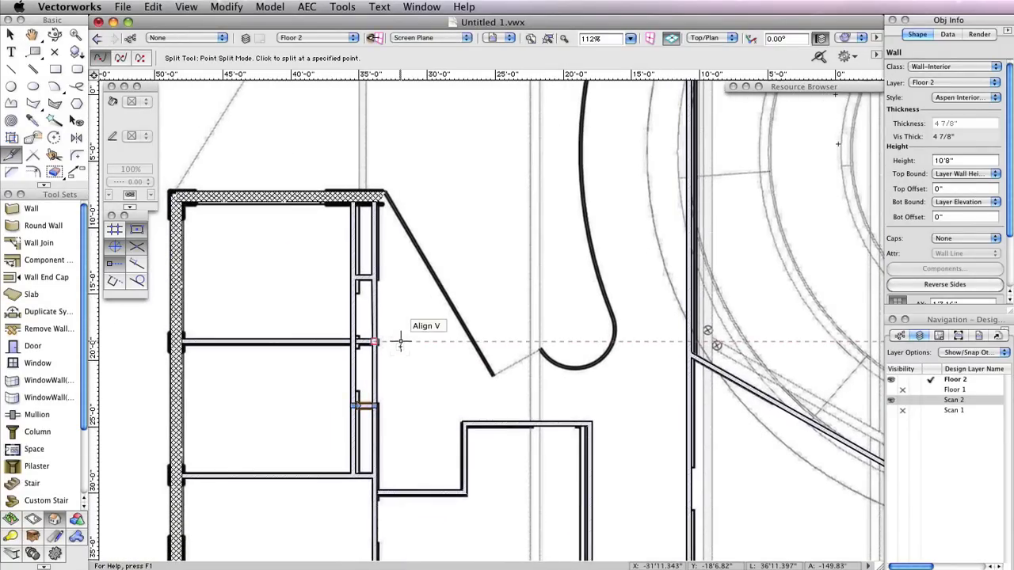
left_click(374, 295)
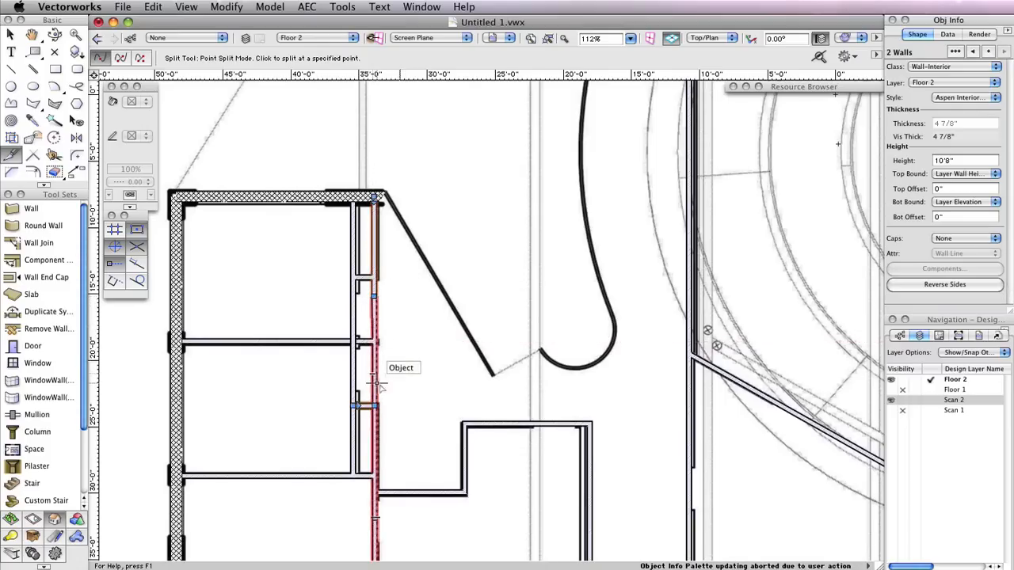
left_click(375, 385)
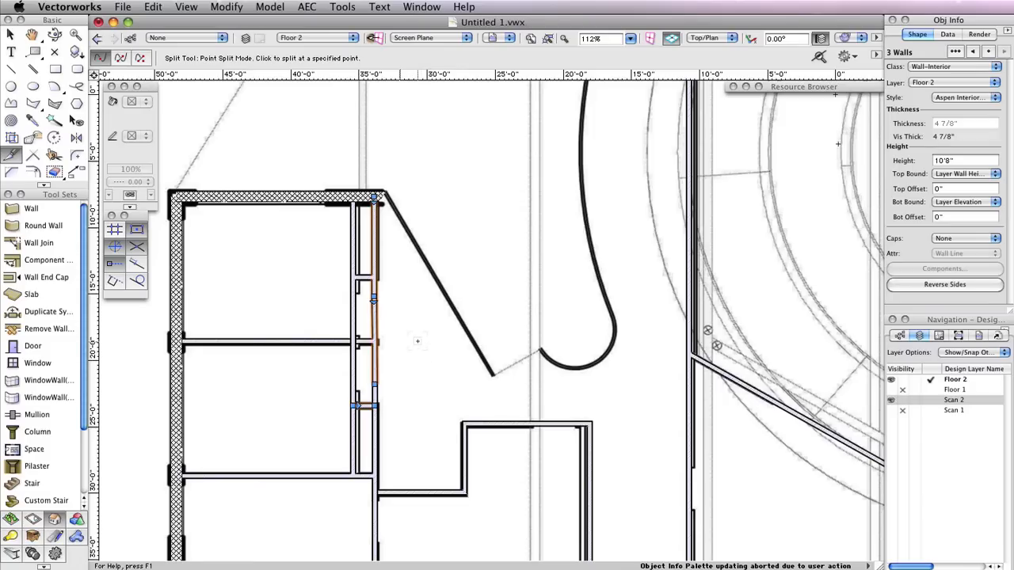
Delete the middle segment of the split corridor wall, leaving an opening in front of the two upper rooms.
key("x")
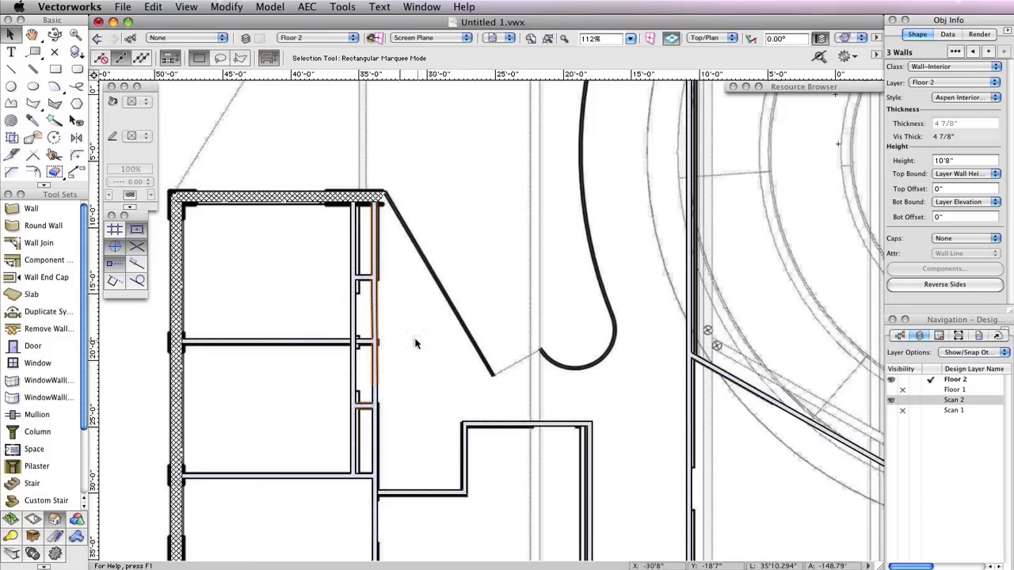
left_click(408, 340)
left_click(374, 315)
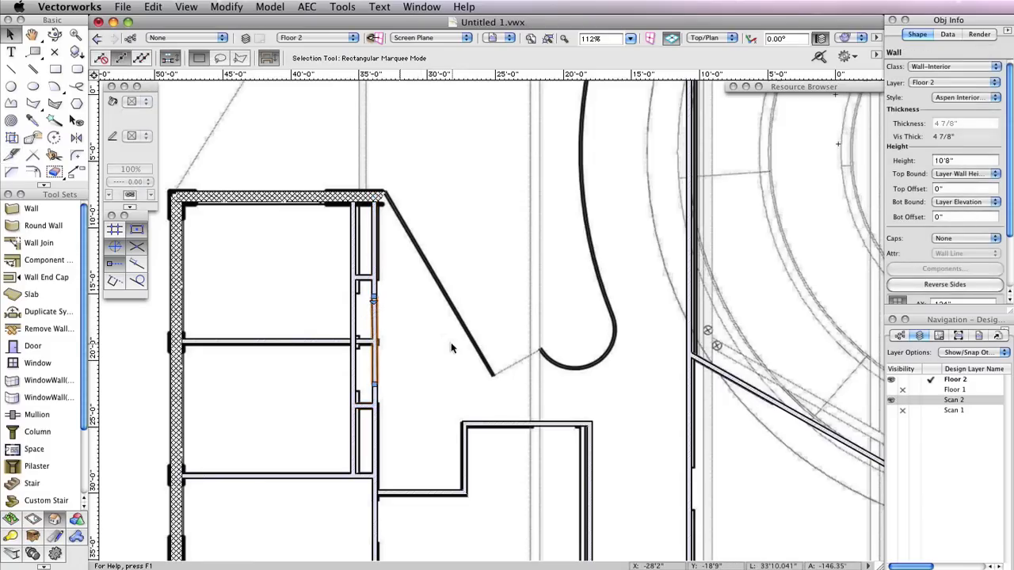
key("Delete")
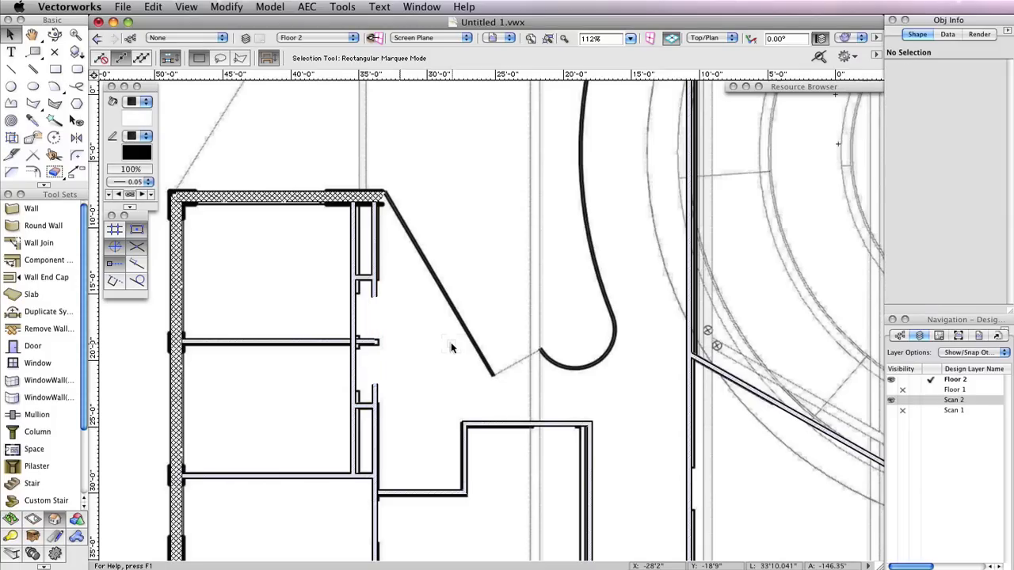
L-join the two remaining corridor wall pieces with the short horizontal walls above and below the opening.
left_click(33, 243)
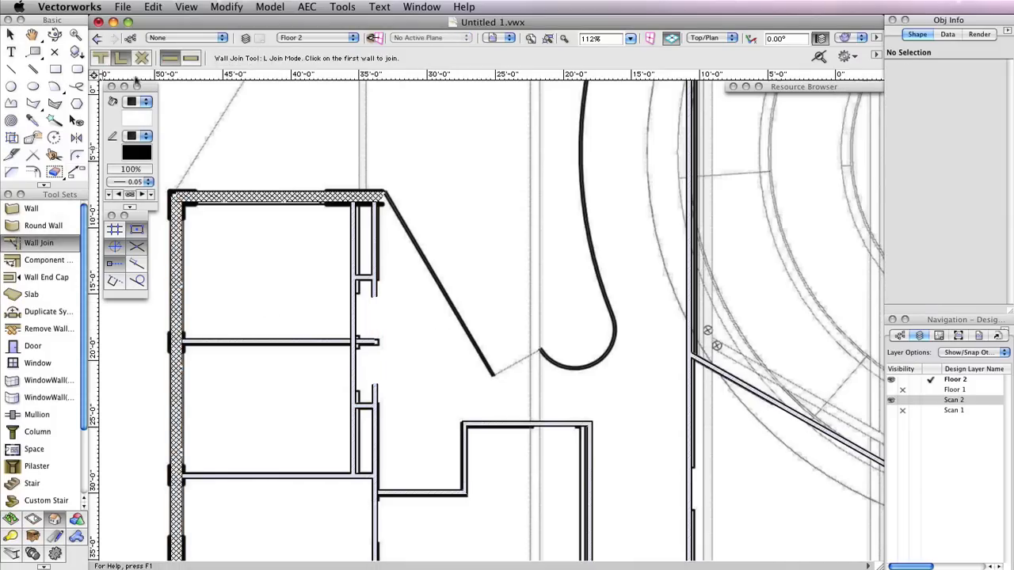
left_click(371, 274)
left_click(363, 280)
left_click(369, 416)
left_click(362, 408)
X-join the rooms' inner vertical wall with the horizontal partition that crosses it at the opening.
left_click(142, 58)
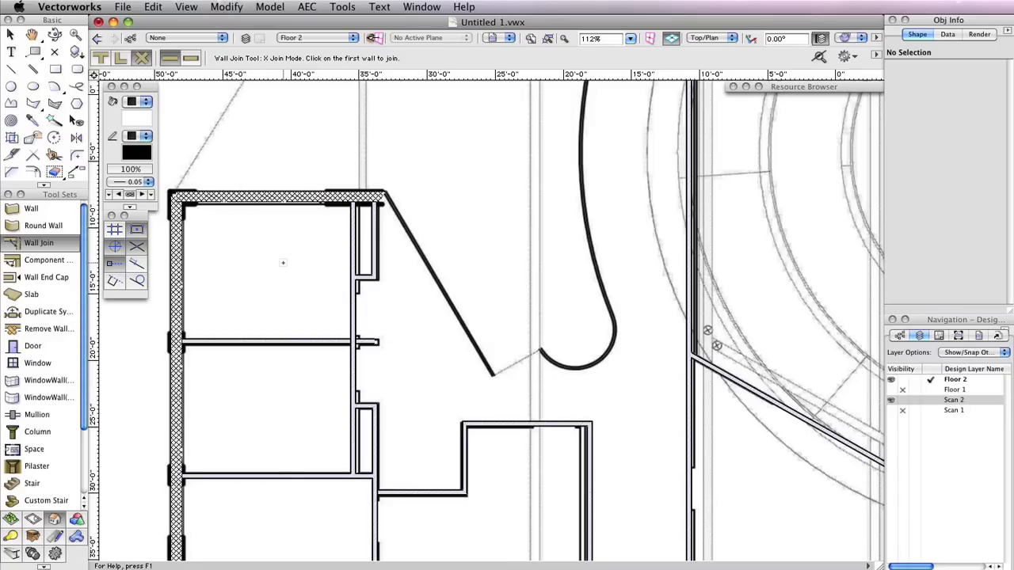
left_click(353, 313)
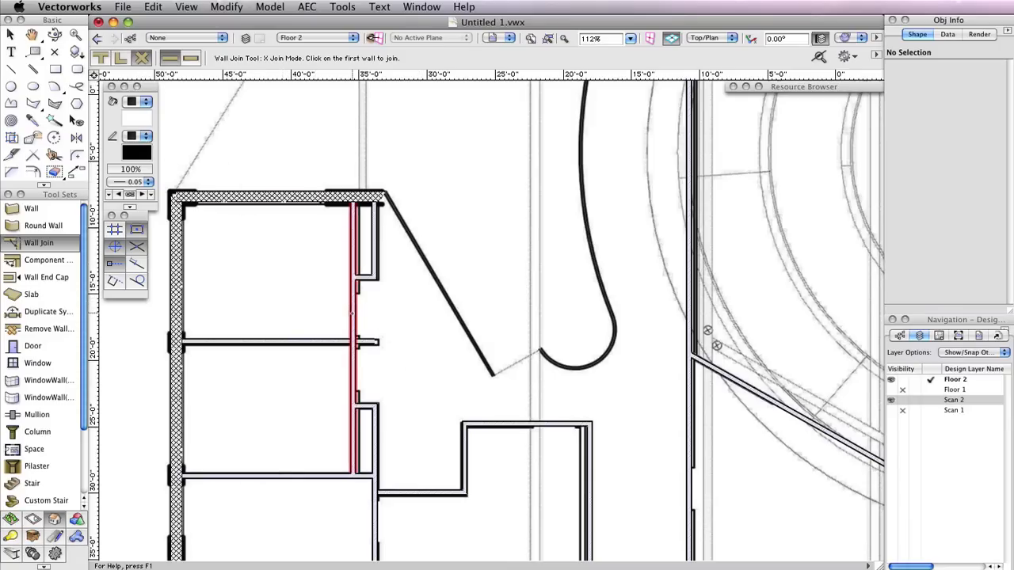
left_click(328, 341)
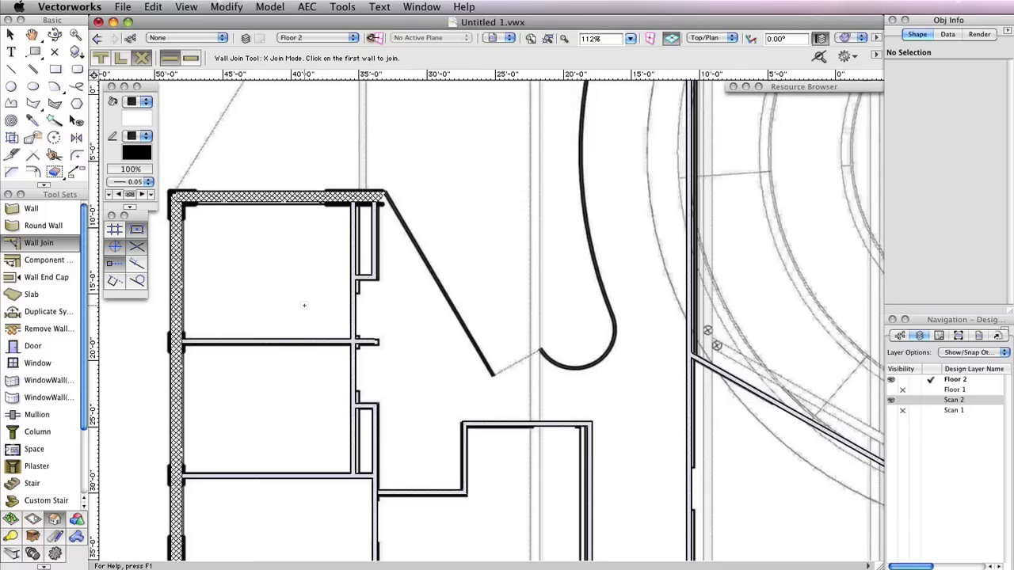
key("x")
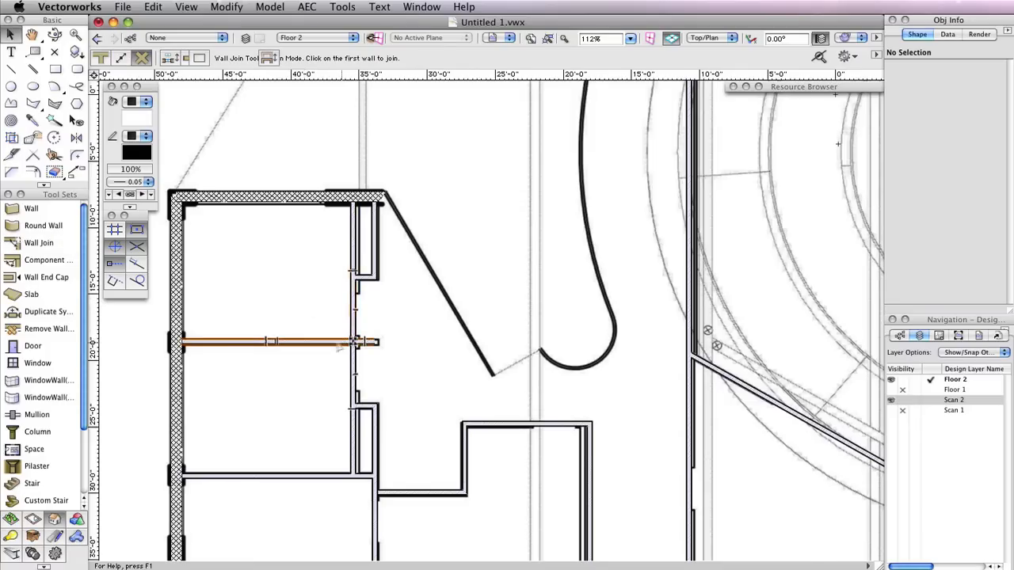
Add a component-wrap end cap to the free end of the horizontal partition projecting past the corridor wall between the two upper rooms.
scroll(367, 347, "up", 5)
scroll(367, 347, "up", 2)
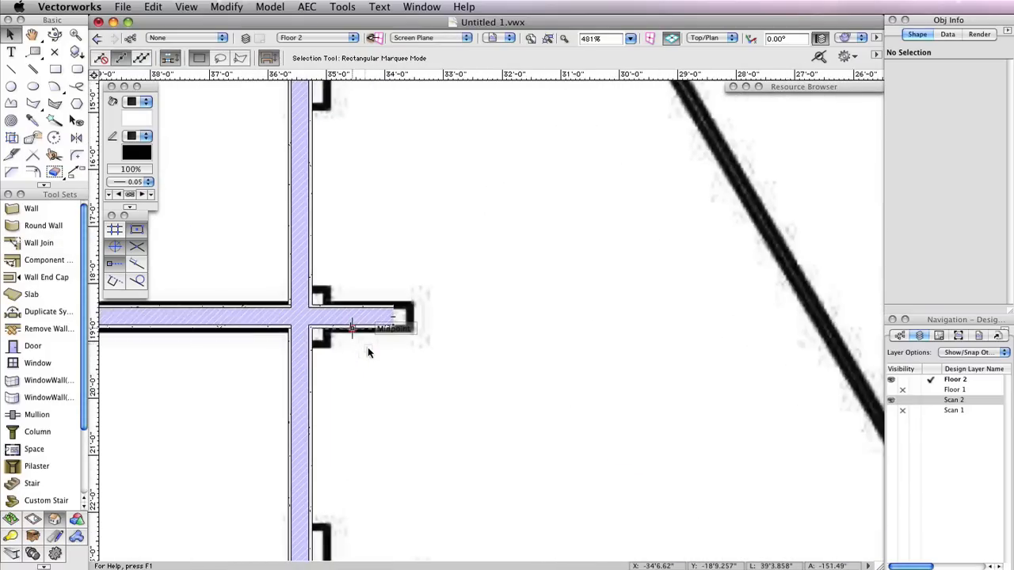
left_click(47, 278)
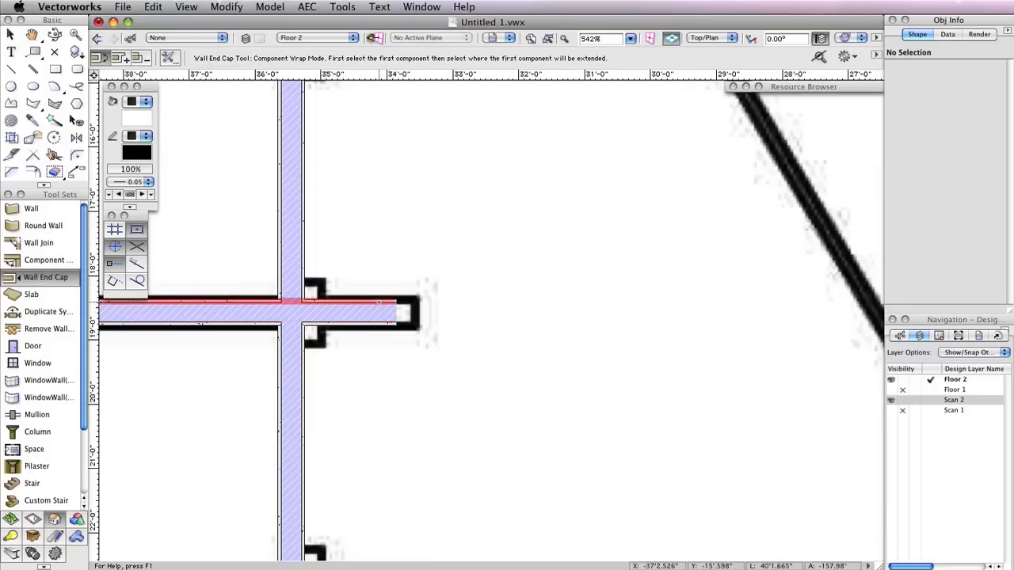
left_click(380, 304)
left_click(382, 324)
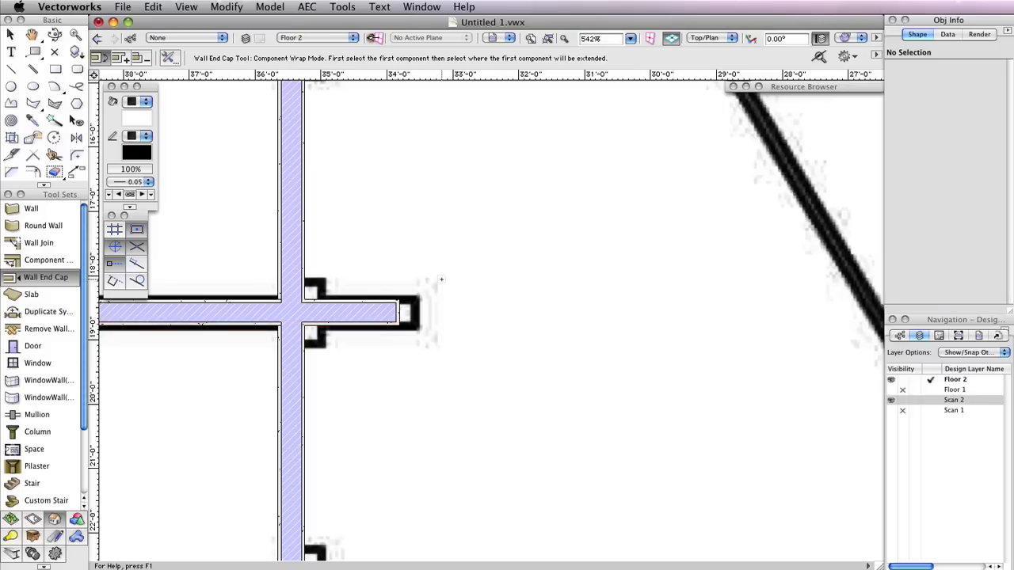
key("x")
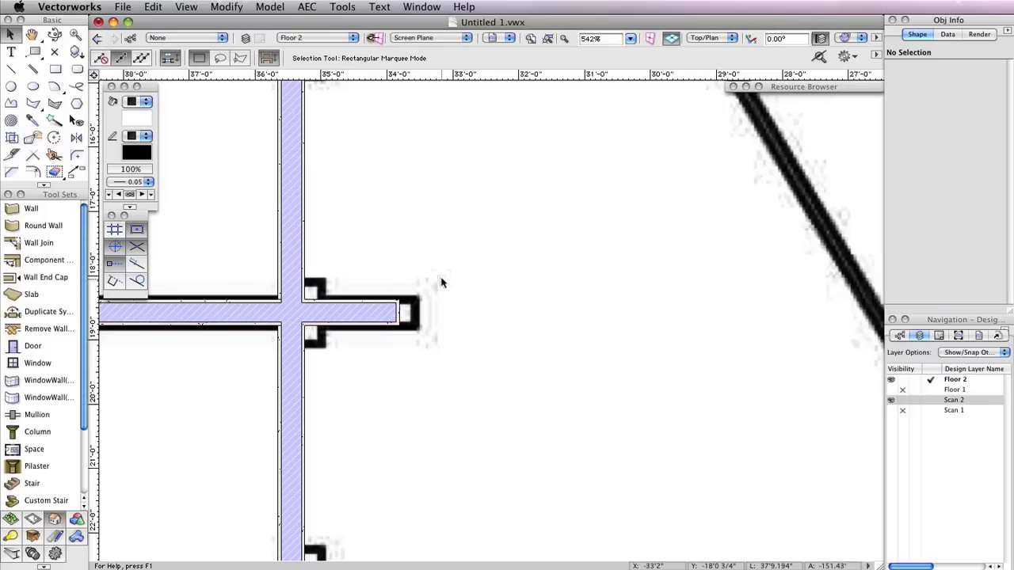
Hide the Scan 2 design layer so that only the Floor 2 walls are shown.
scroll(442, 283, "down", 5)
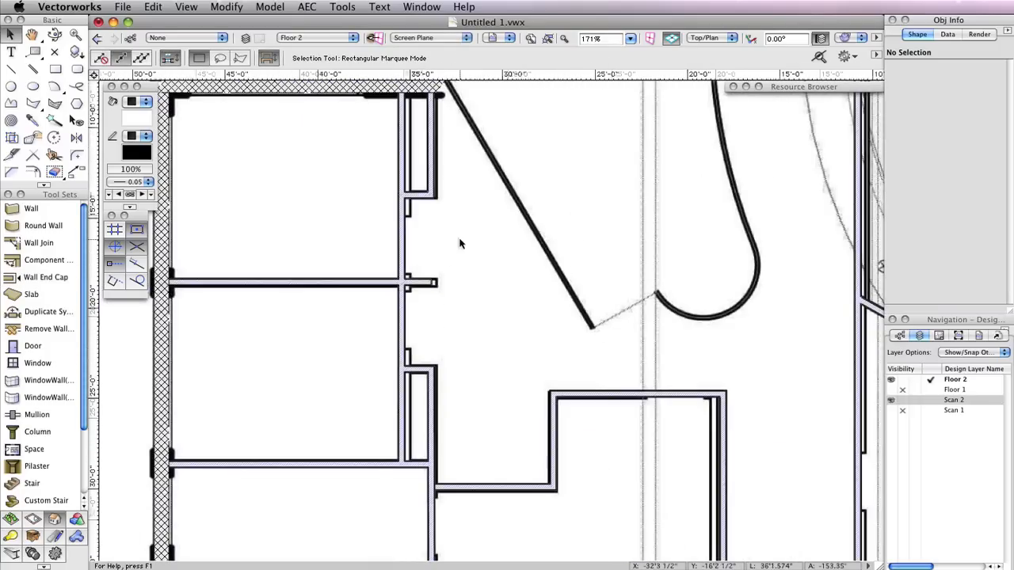
middle_click_drag(460, 239, 499, 293)
scroll(500, 294, "up", 1)
scroll(800, 381, "down", 1)
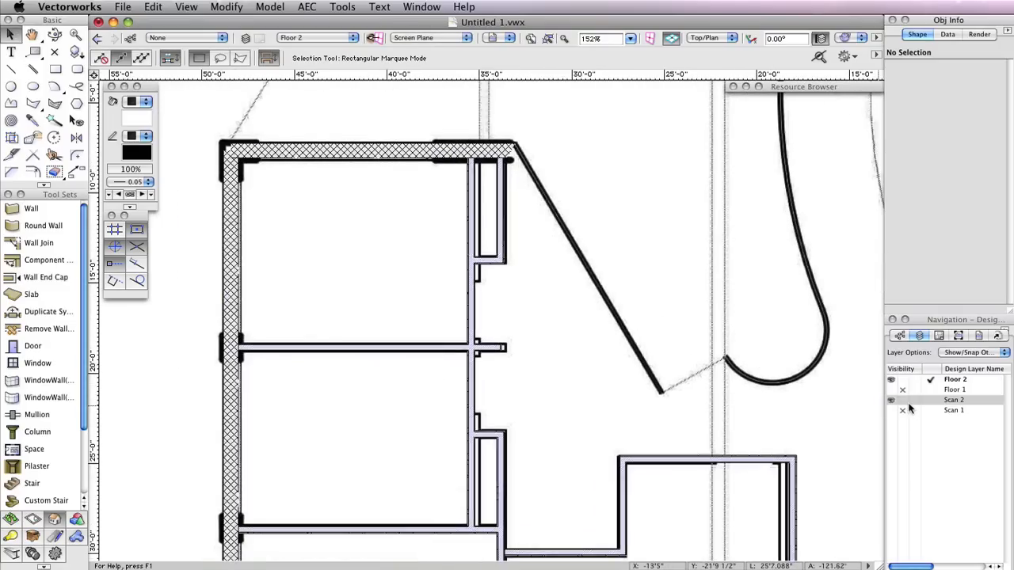
left_click(903, 401)
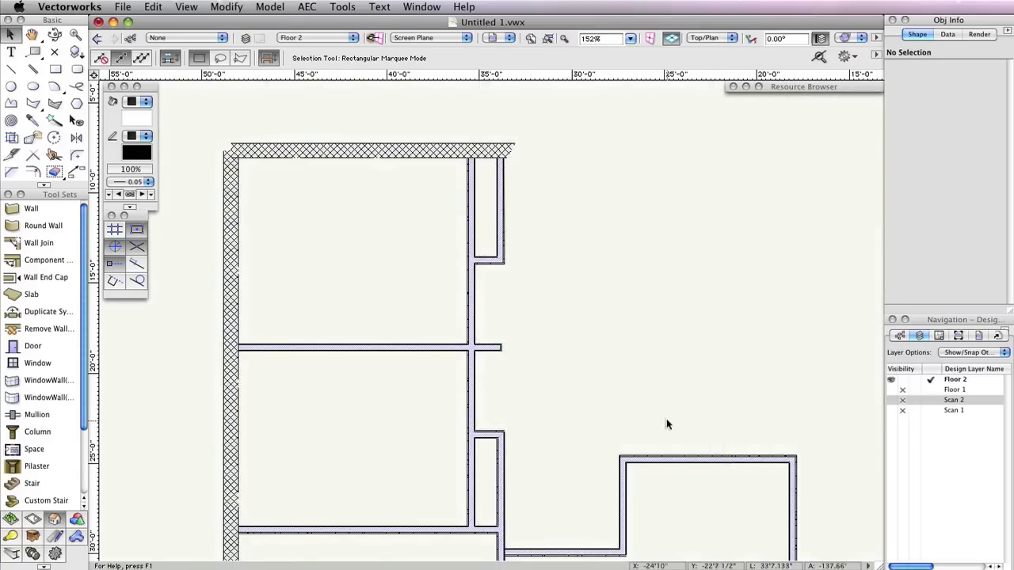
Remove the wall breaks from the upper horizontal exterior wall of the lower wing.
scroll(284, 182, "up", 5)
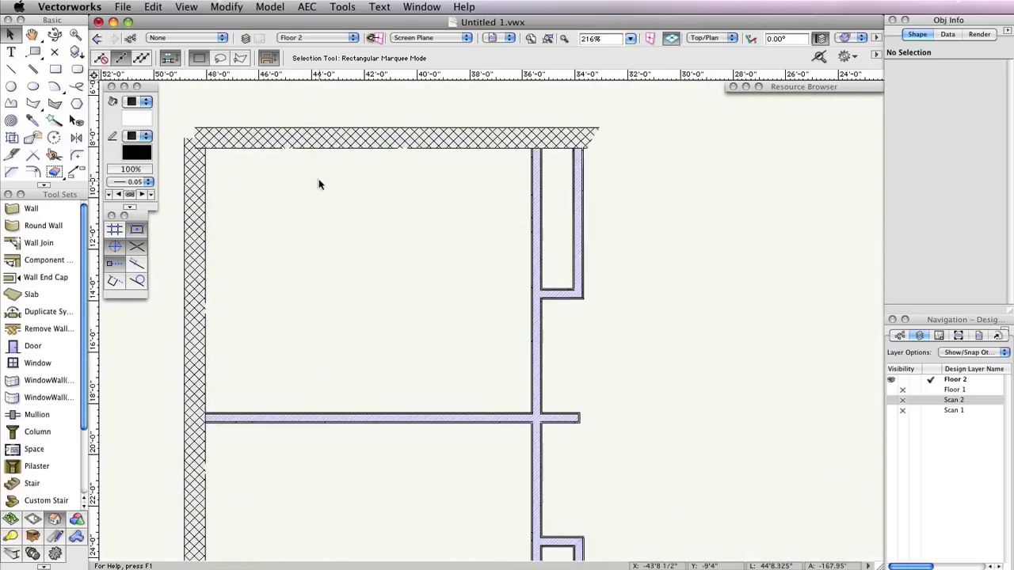
middle_click_drag(340, 190, 458, 218)
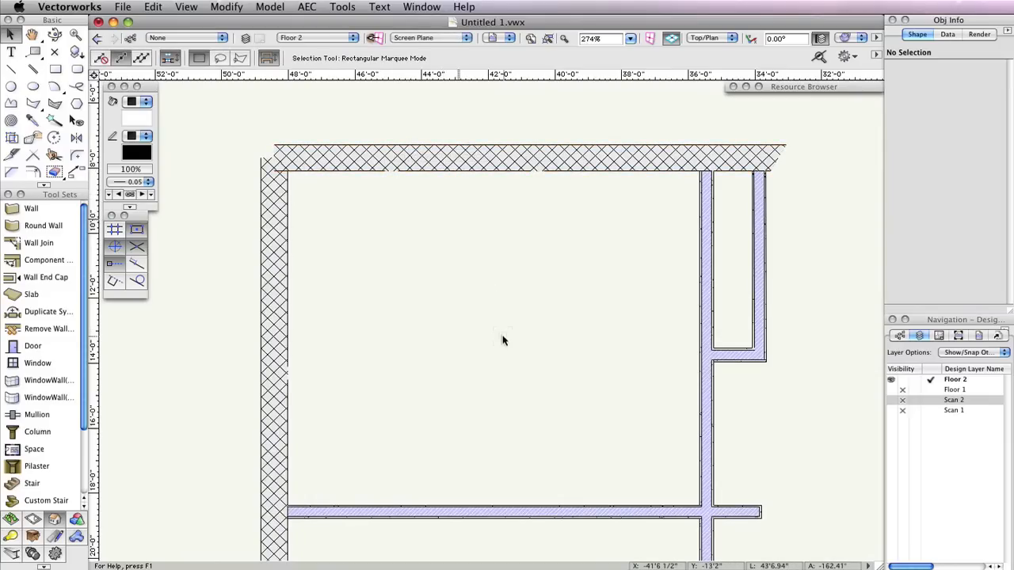
scroll(502, 340, "down", 3)
middle_click_drag(498, 309, 464, 249)
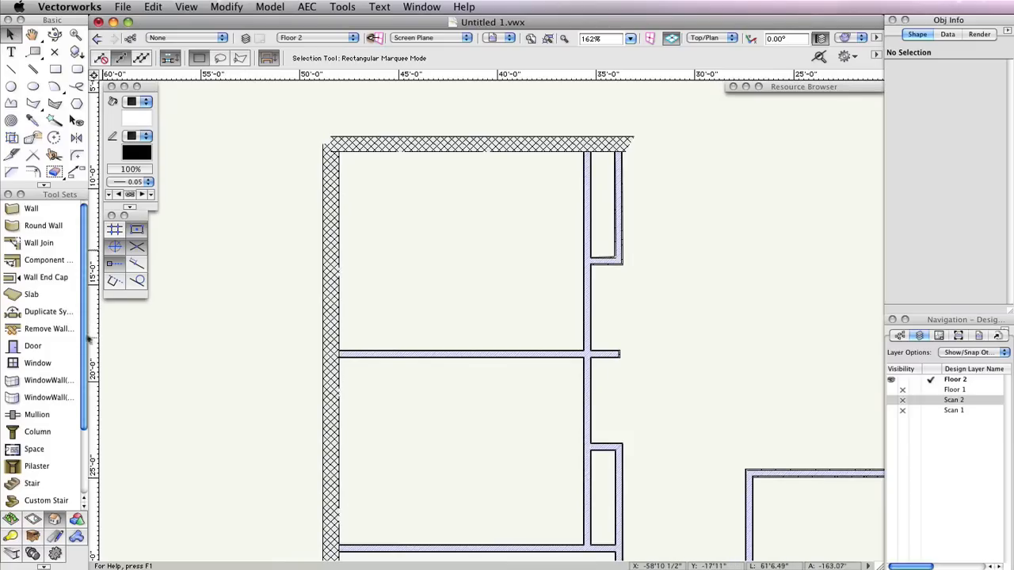
left_click(58, 333)
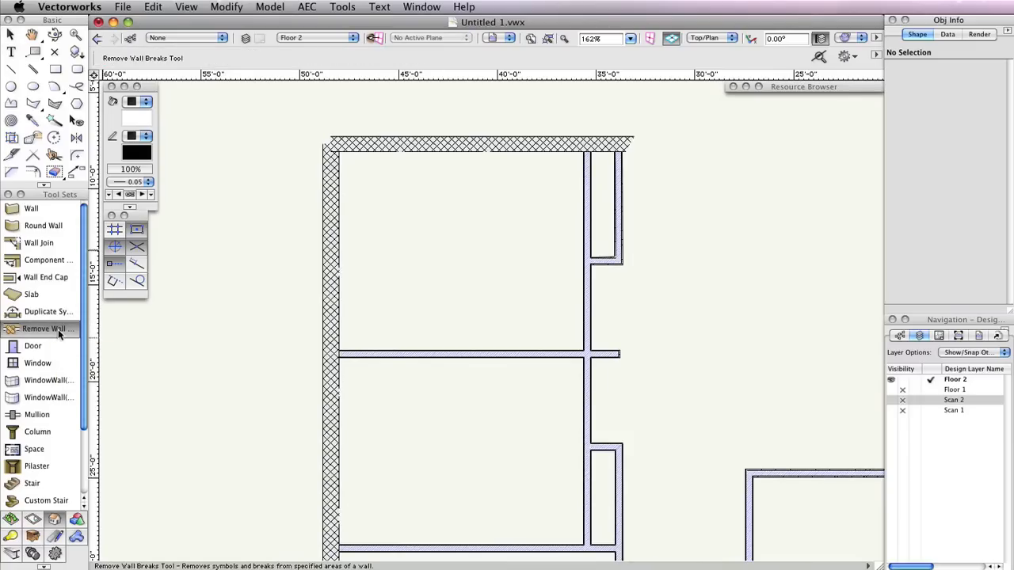
left_click_drag(378, 114, 515, 193)
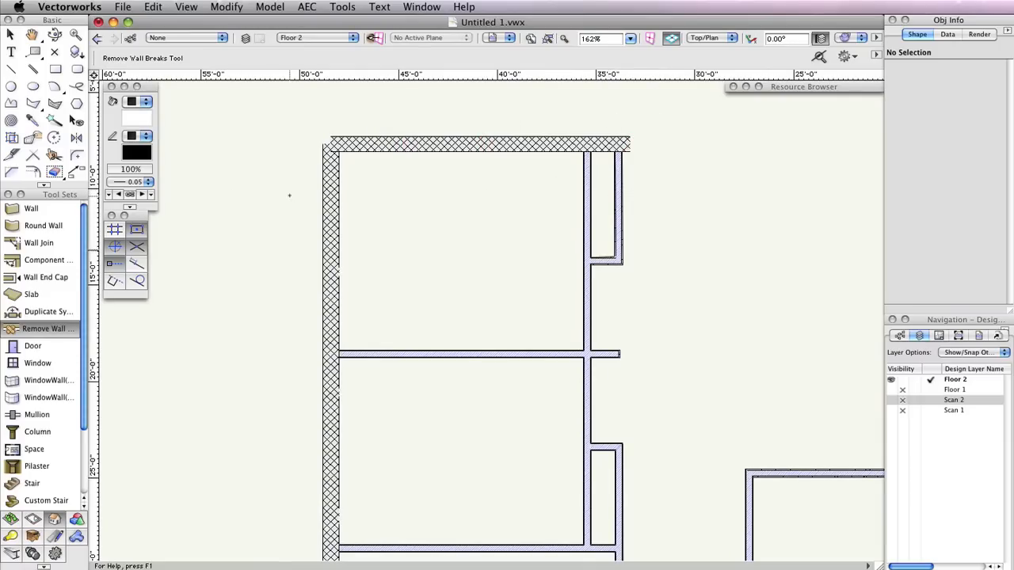
Remove the wall breaks along the lower wing's outer vertical exterior wall and its bottom exterior wall.
left_click_drag(289, 194, 385, 324)
left_click_drag(299, 479, 392, 545)
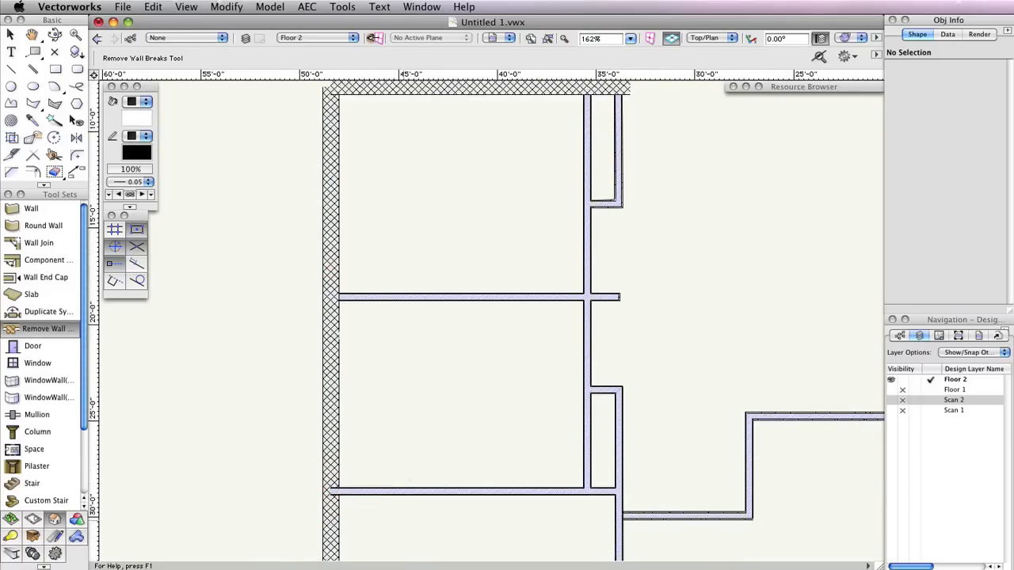
left_click_drag(293, 312, 391, 387)
scroll(449, 353, "down", 1)
middle_click_drag(471, 526, 429, 231)
left_click_drag(489, 446, 598, 501)
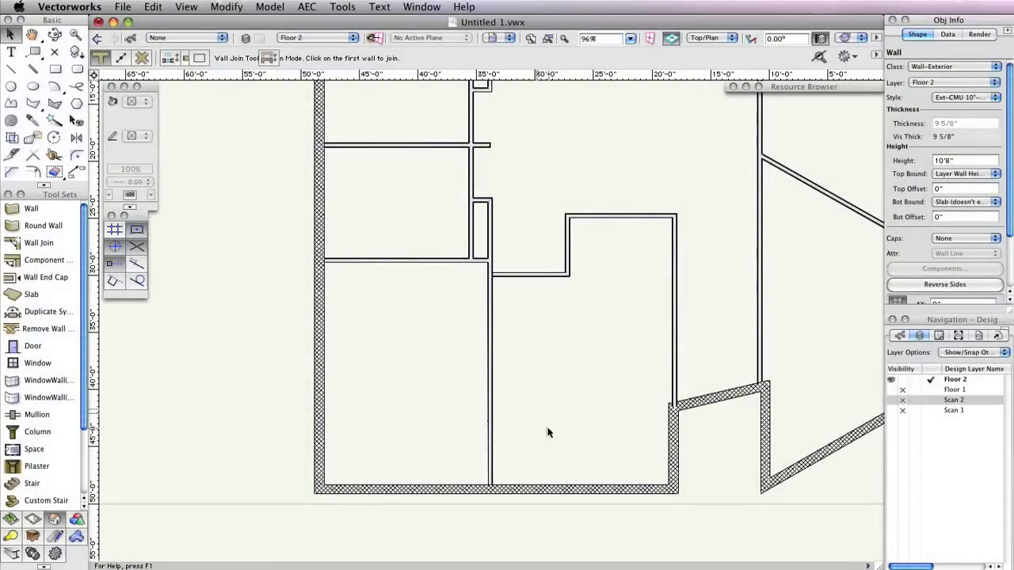
key("x")
T-join the long corridor wall to the bottom exterior wall and the short closet wall to the lower wing's upper exterior wall.
left_click(38, 243)
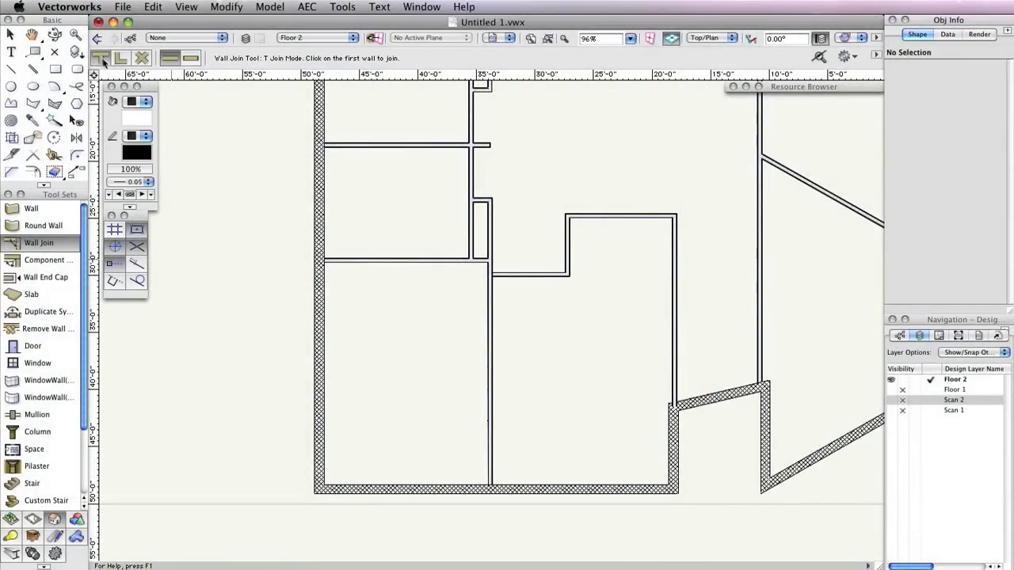
left_click(486, 454)
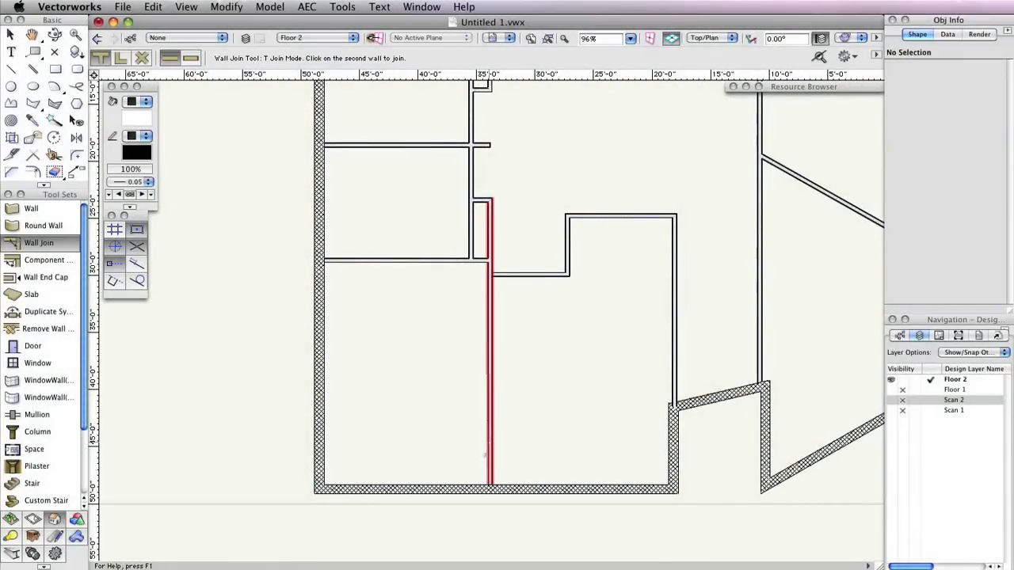
left_click(472, 490)
middle_click_drag(514, 193, 515, 407)
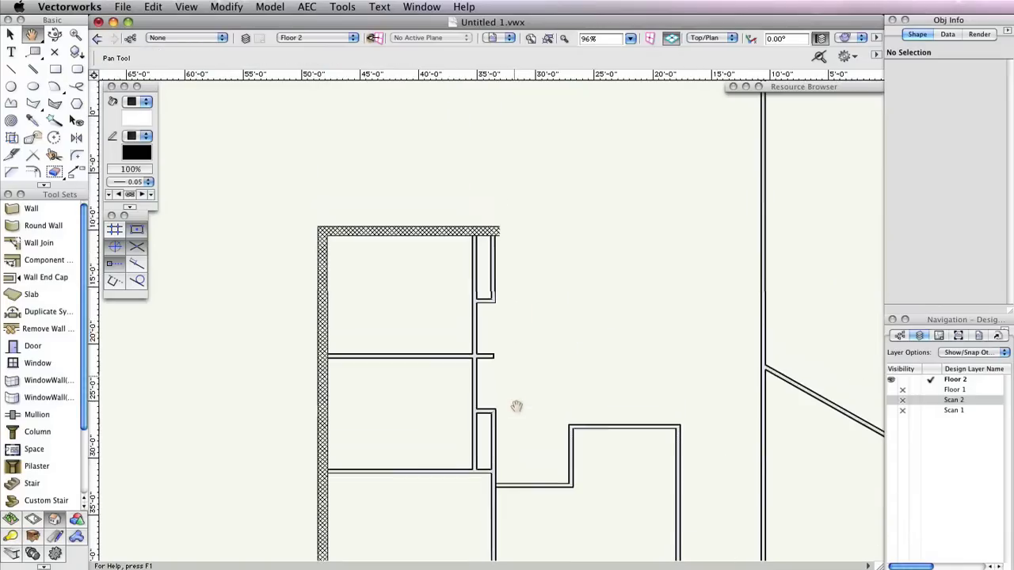
left_click(486, 261)
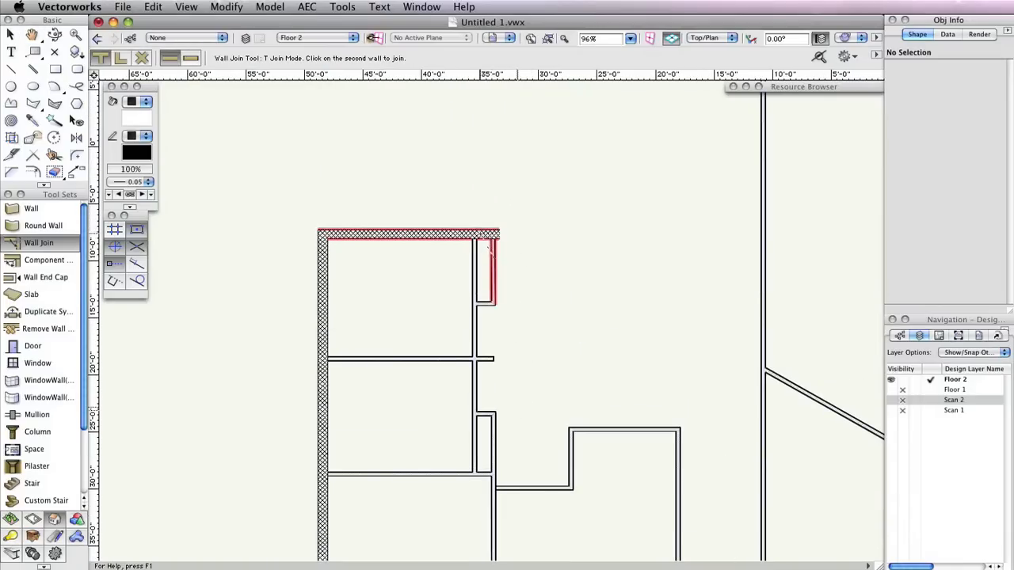
left_click(476, 234)
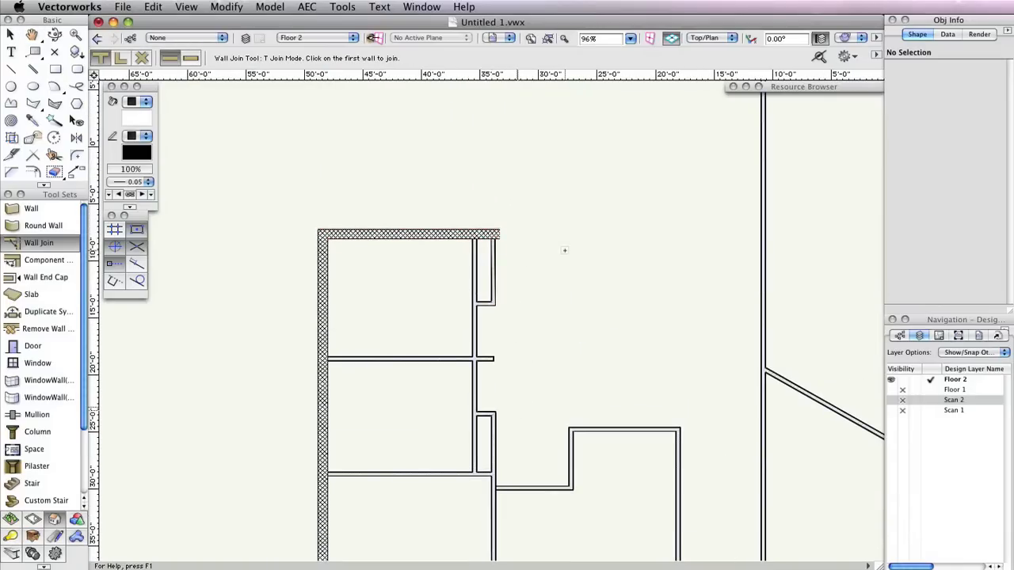
Examine the rendered Floor 2 walls in 3D from several angles, and return to the Top/Plan view.
left_click(844, 38)
left_click(868, 133)
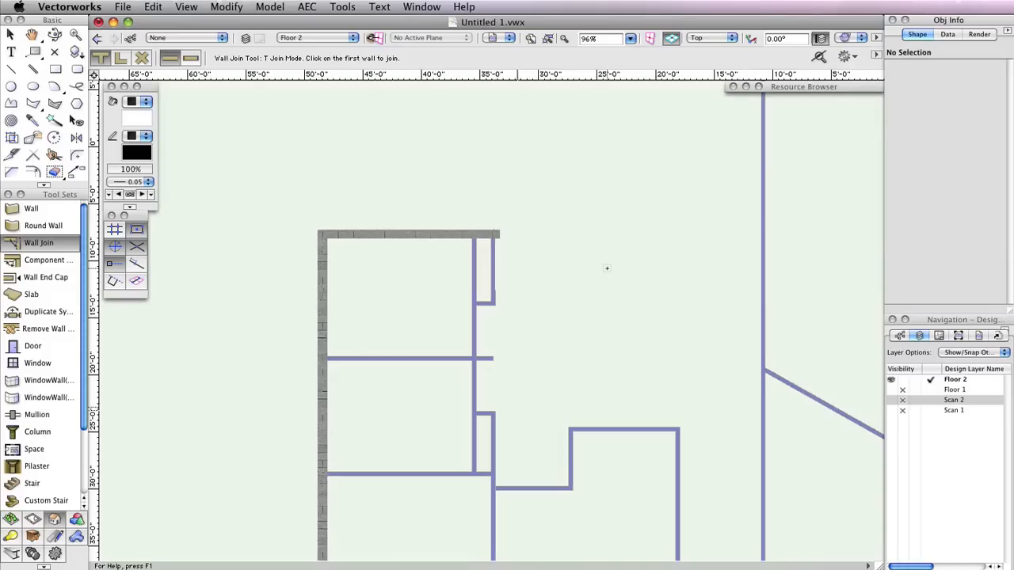
left_click(54, 36)
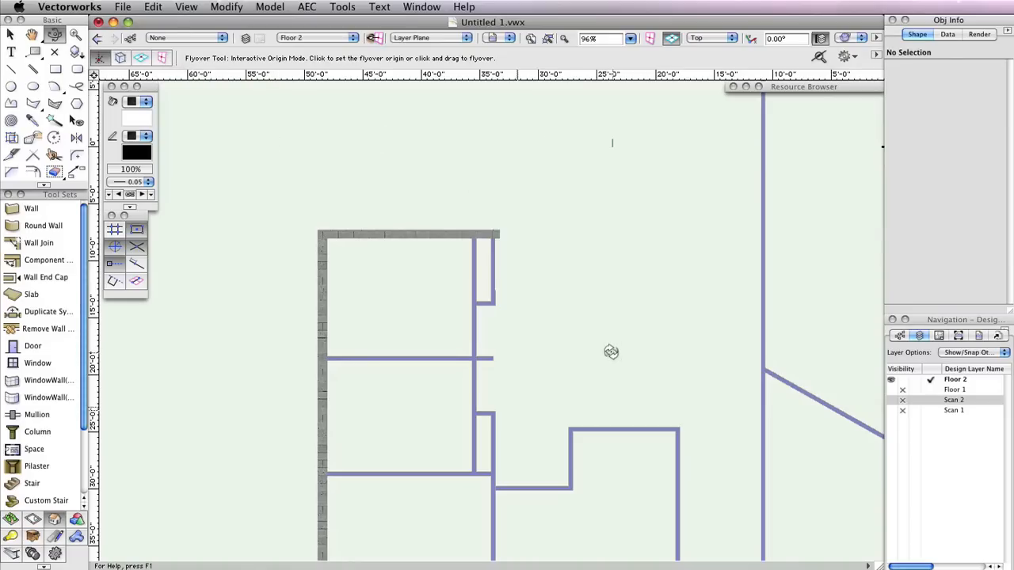
left_click_drag(611, 352, 389, 416)
middle_click_drag(637, 302, 500, 302)
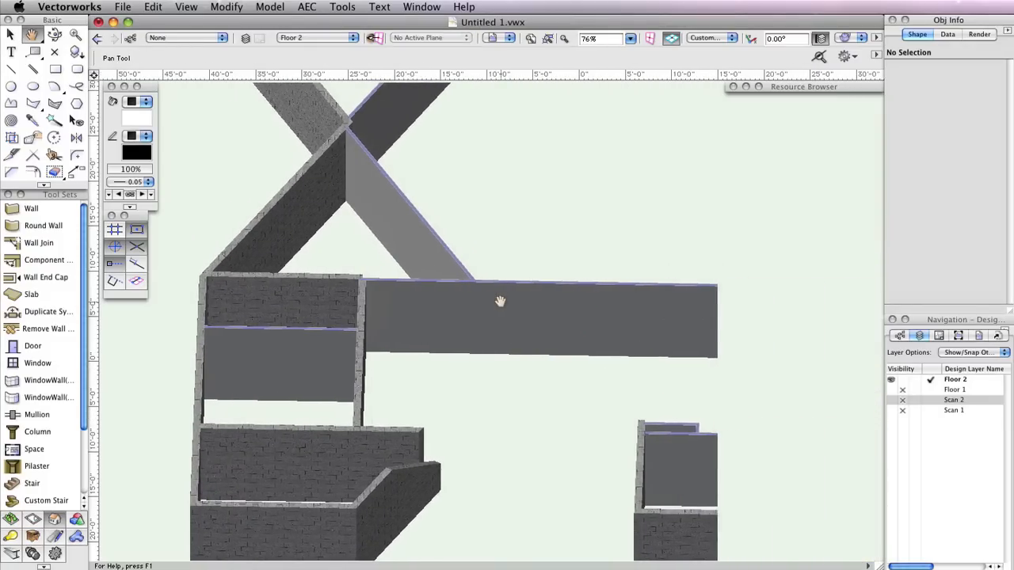
scroll(499, 302, "down", 3)
left_click_drag(499, 302, 620, 302)
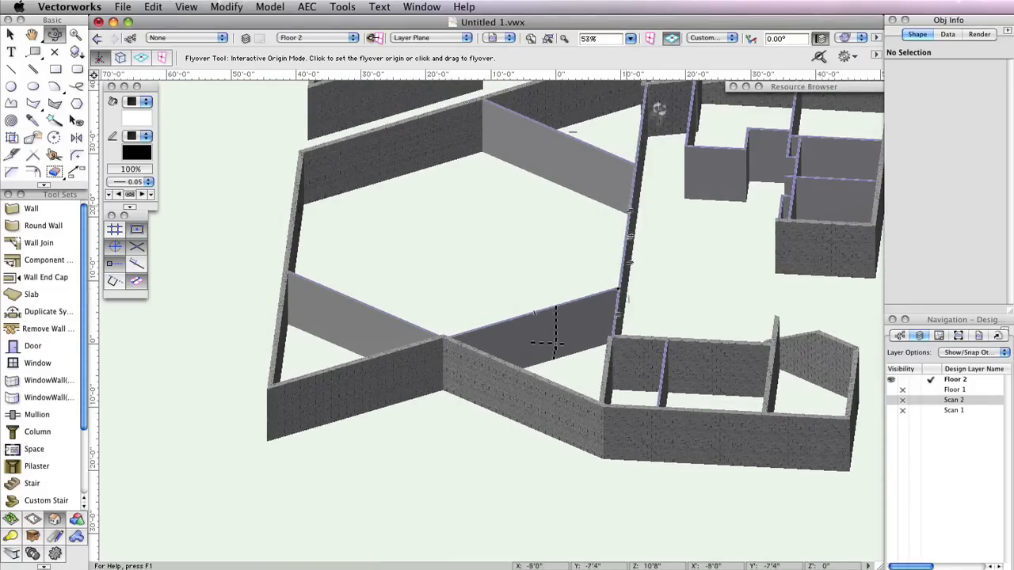
left_click(721, 44)
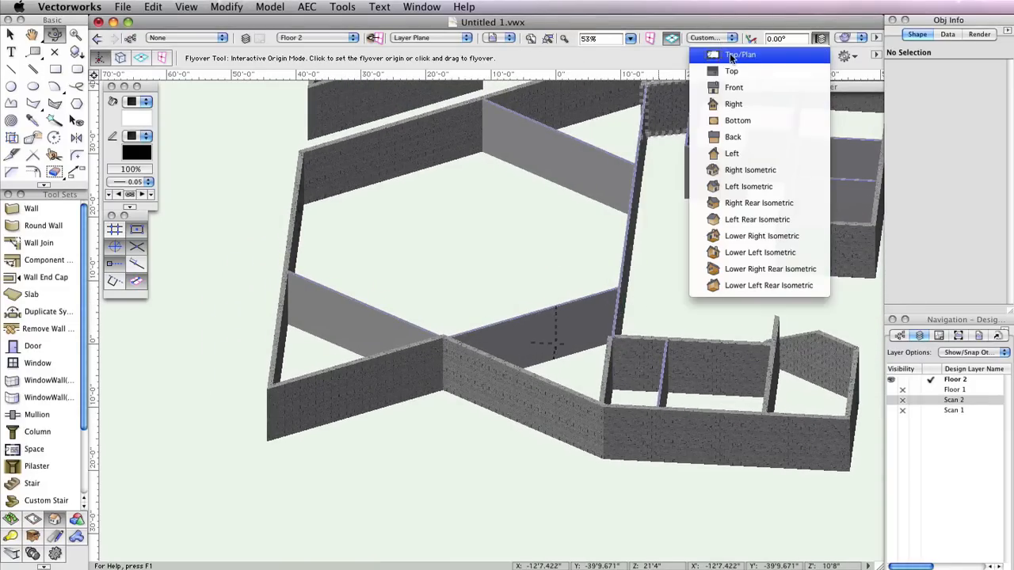
left_click(732, 57)
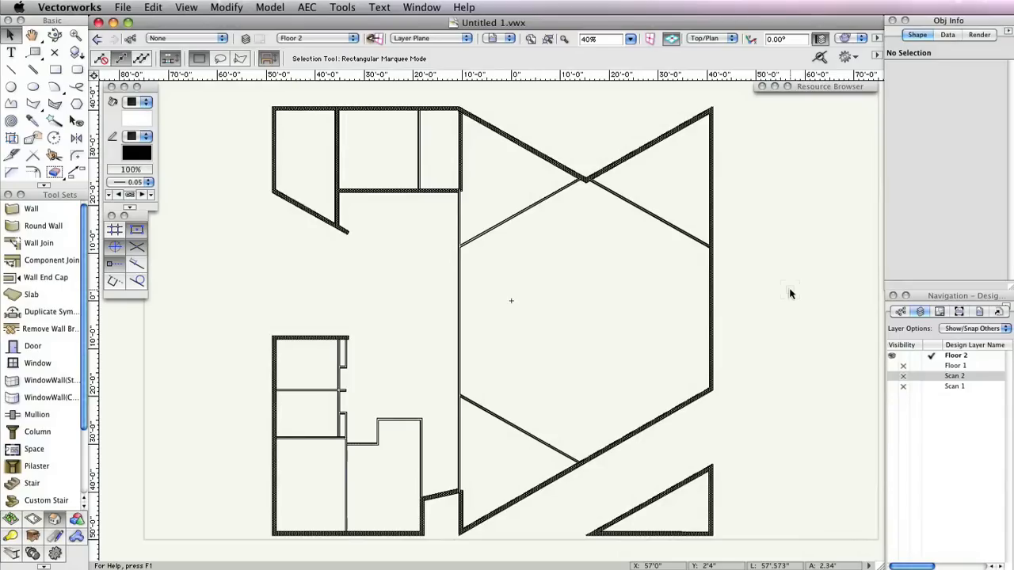
In the design layer organization, make Floor 2 invisible and set Floor 1 as the active layer.
left_click(343, 8)
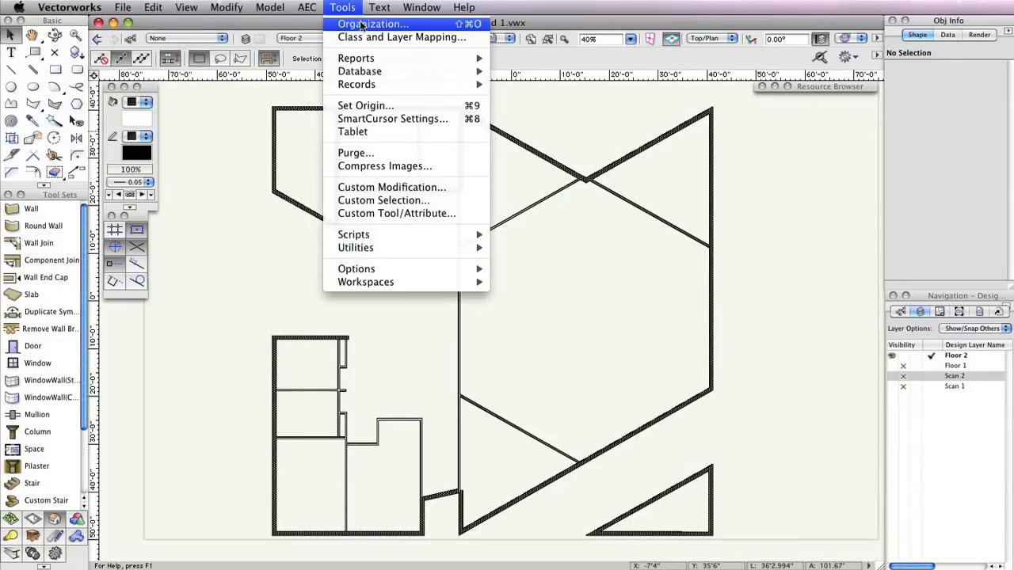
left_click(360, 23)
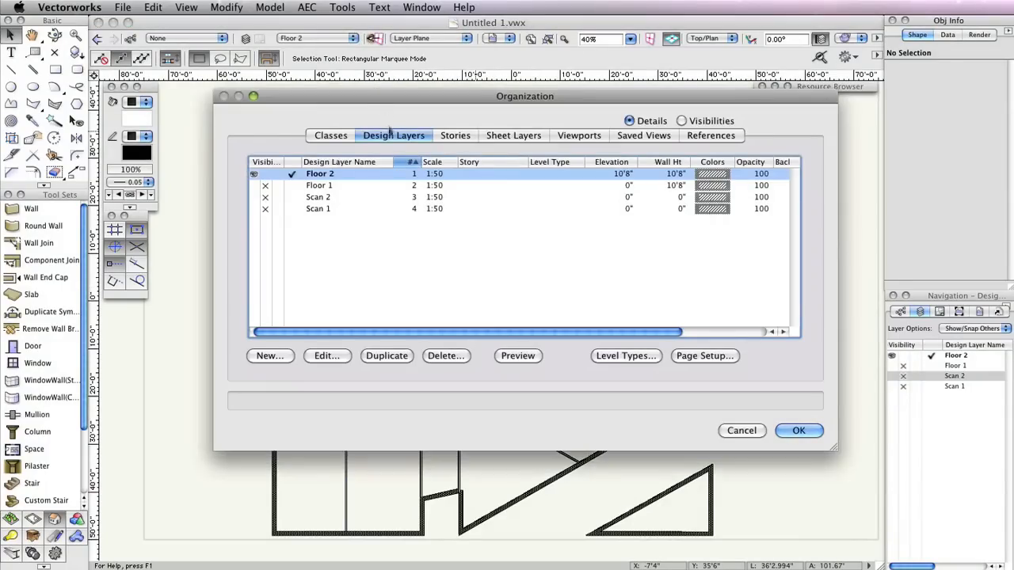
left_click(265, 175)
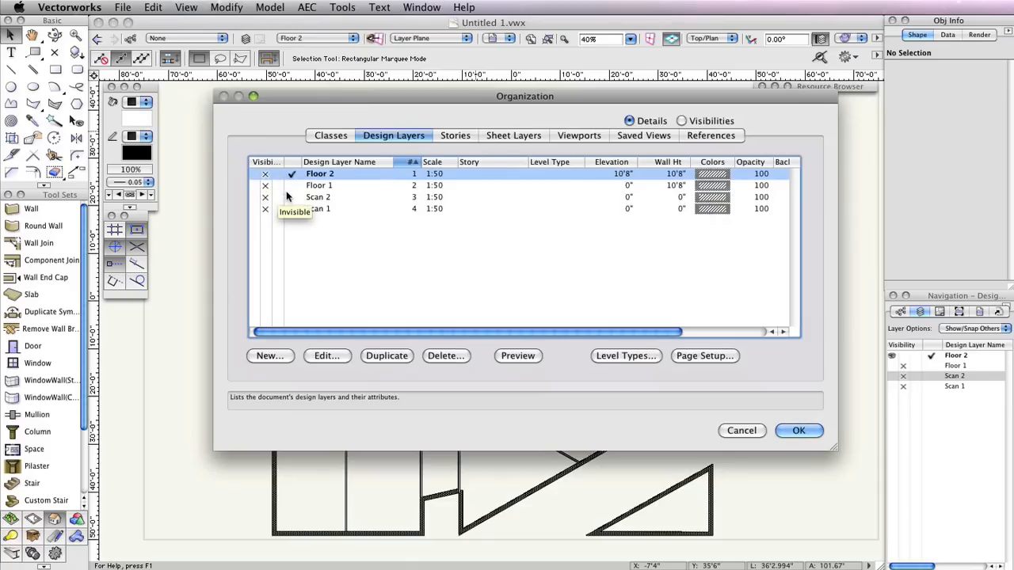
left_click(292, 185)
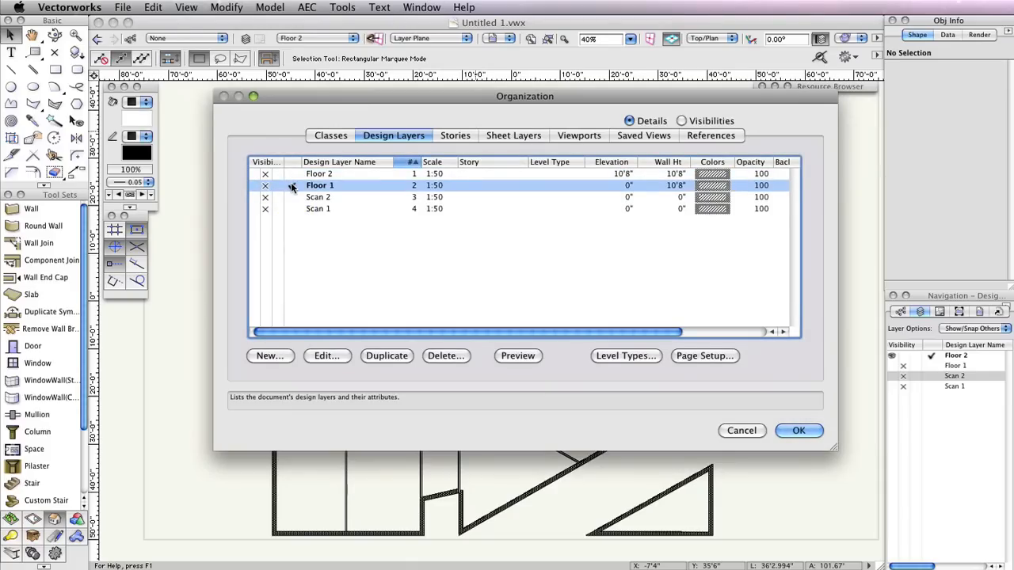
Create a new design layer named Foundation, with its properties opened for editing after creation.
left_click(268, 355)
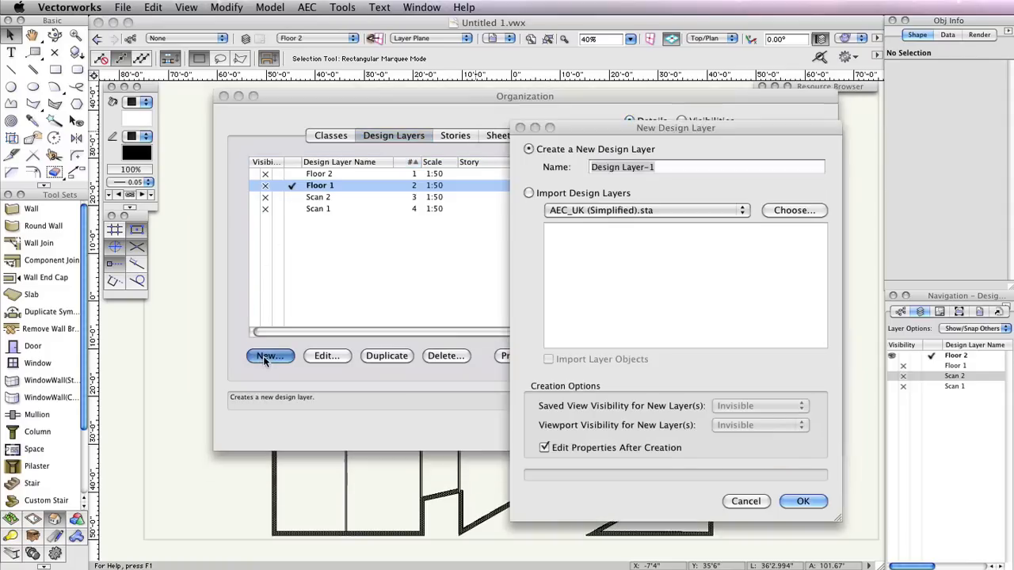
type("Foundation")
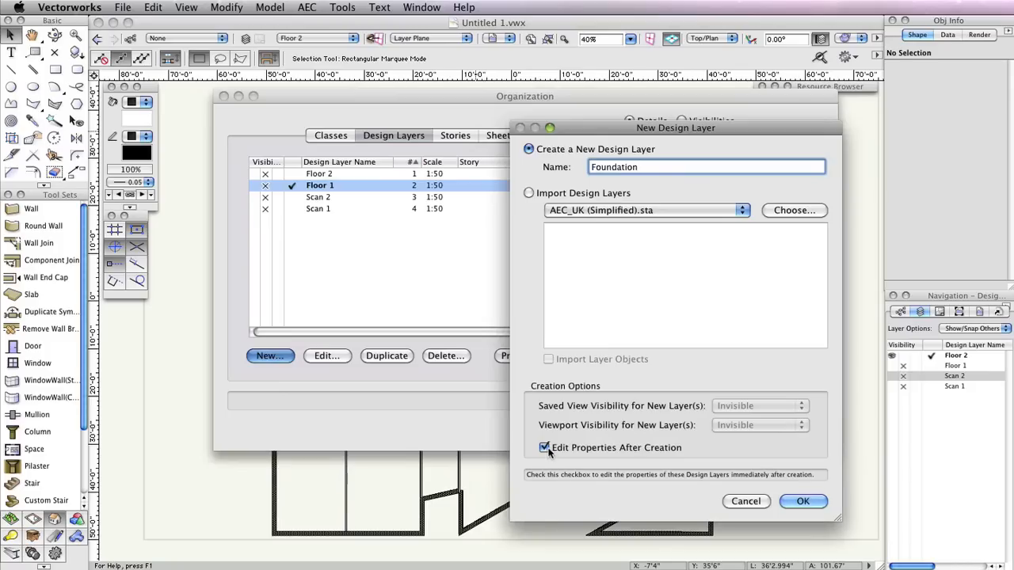
left_click(805, 500)
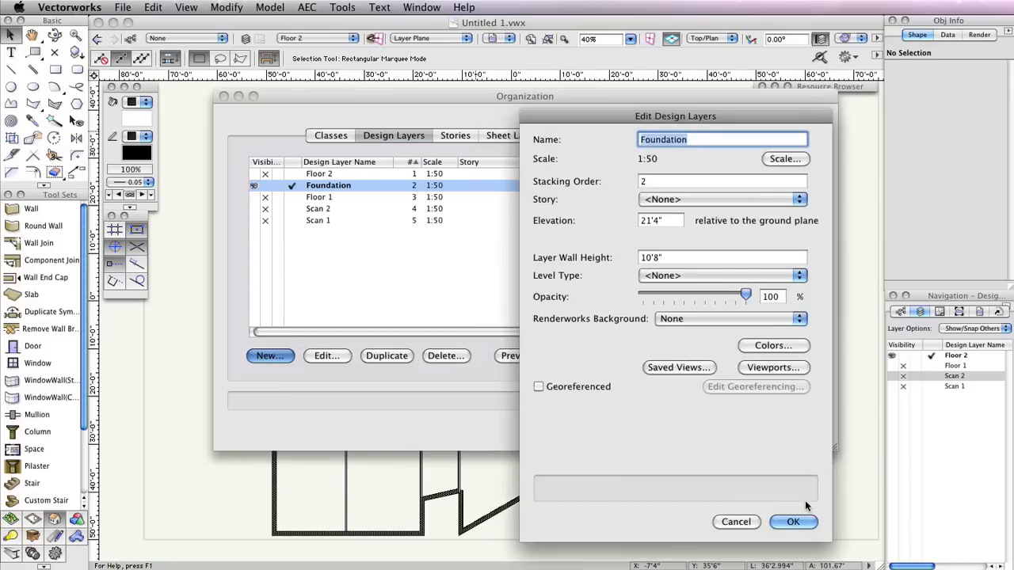
Set the Foundation layer's elevation to -6'0 and its layer wall height to 72.
left_click(658, 222)
double_click(657, 222)
type("-")
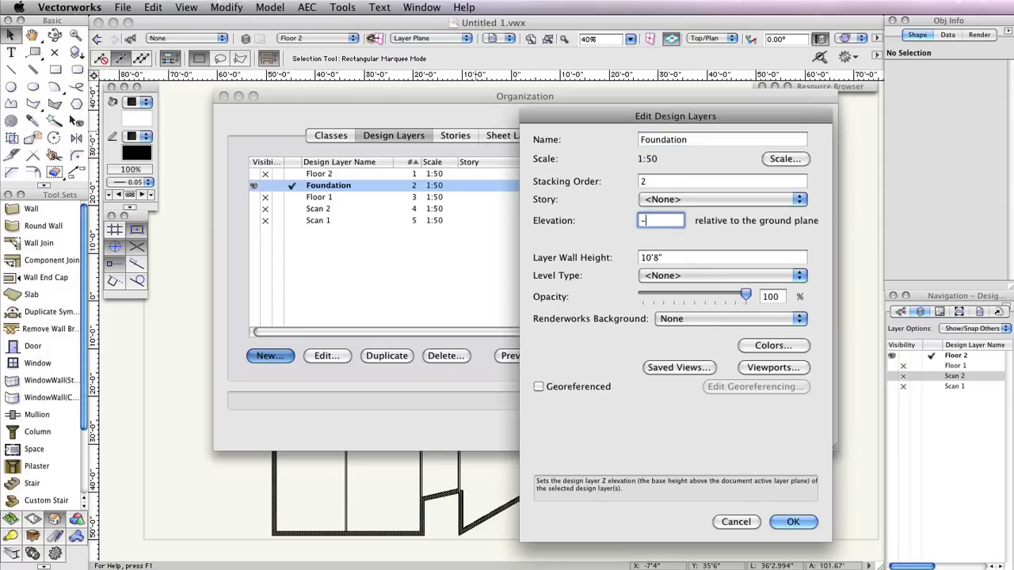
type("6'0")
left_click(686, 257)
double_click(686, 256)
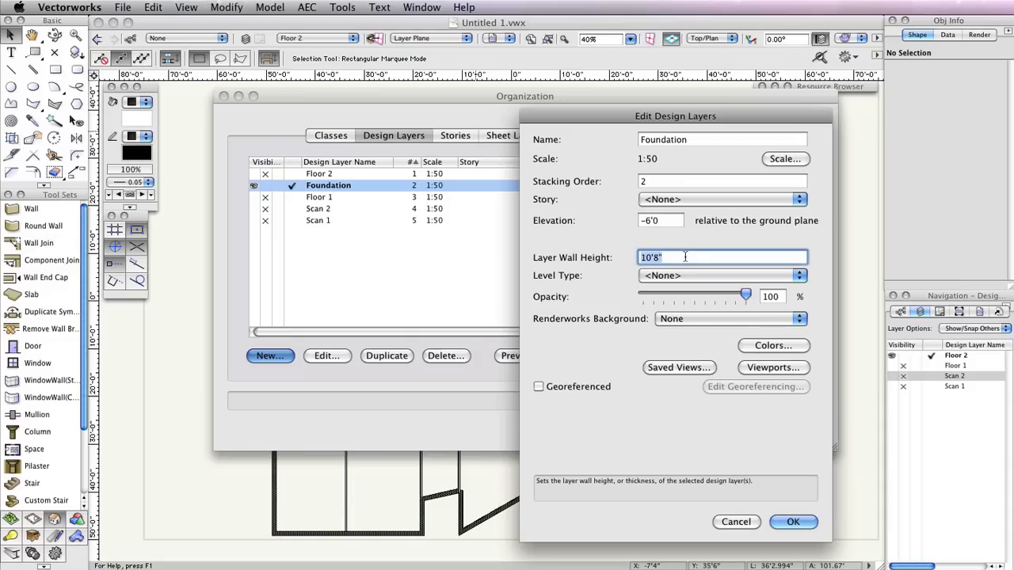
type("72")
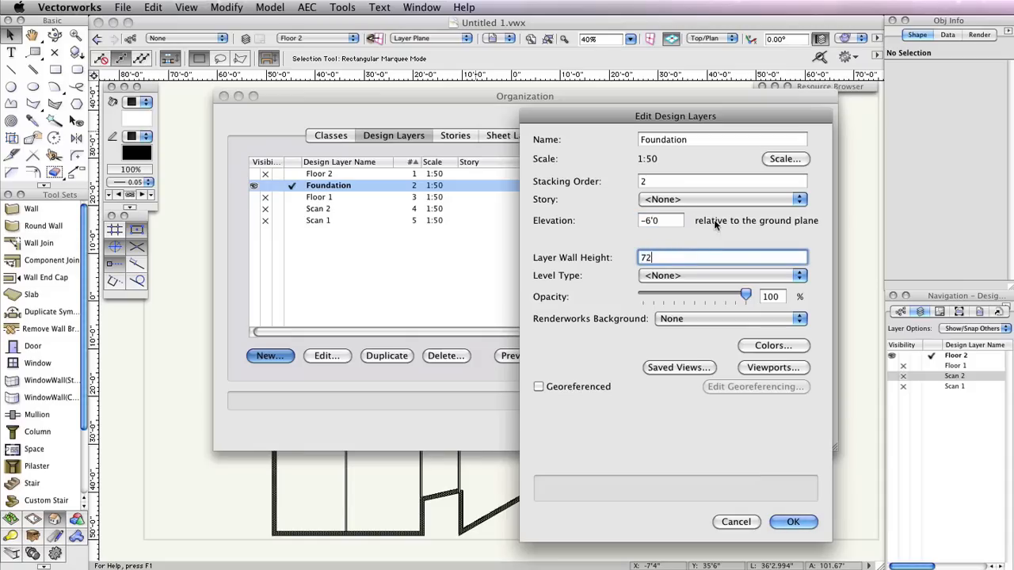
Set the Foundation layer's stacking order to 3 and accept the design layer organization changes.
double_click(656, 184)
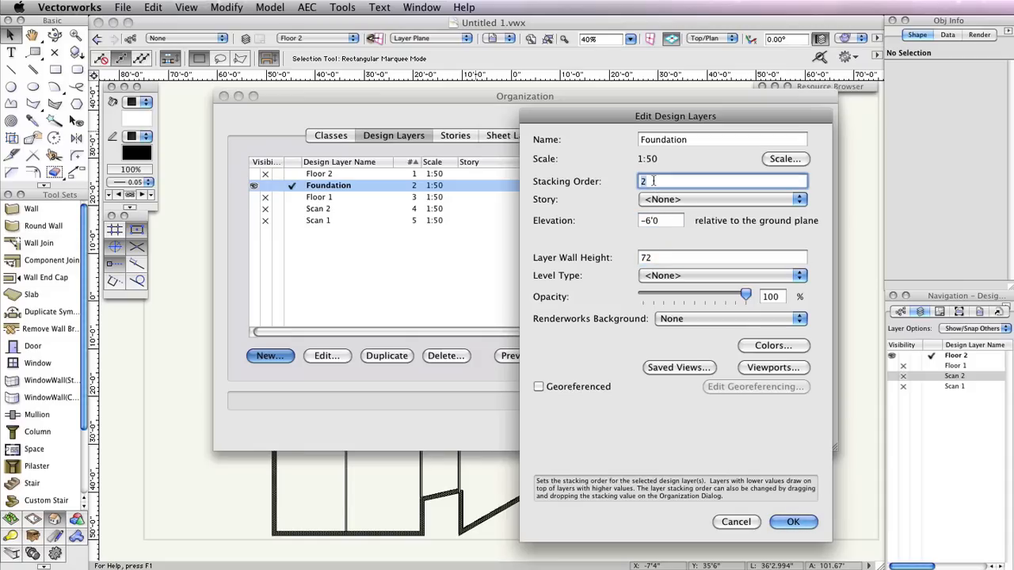
type("3")
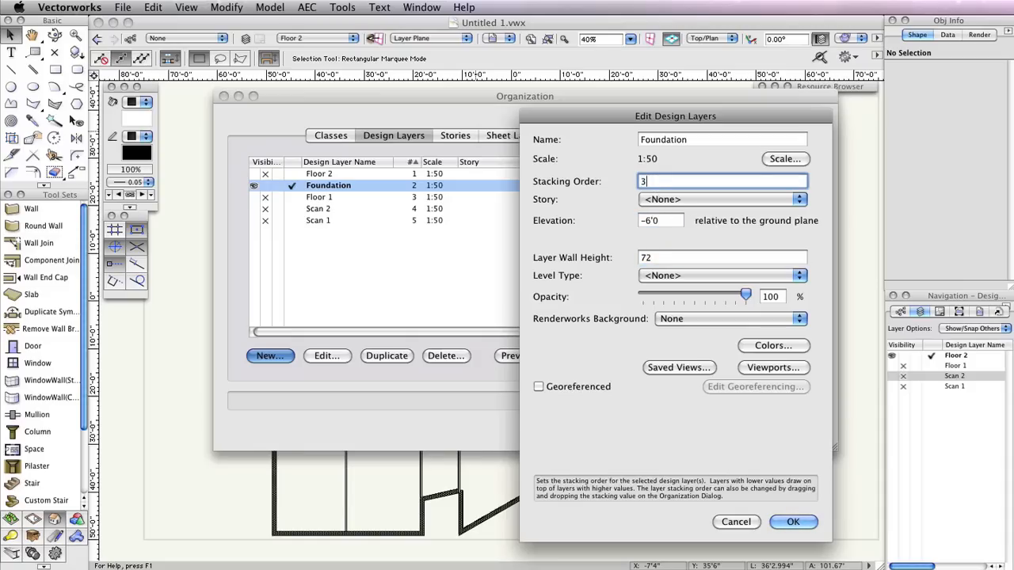
key("Return")
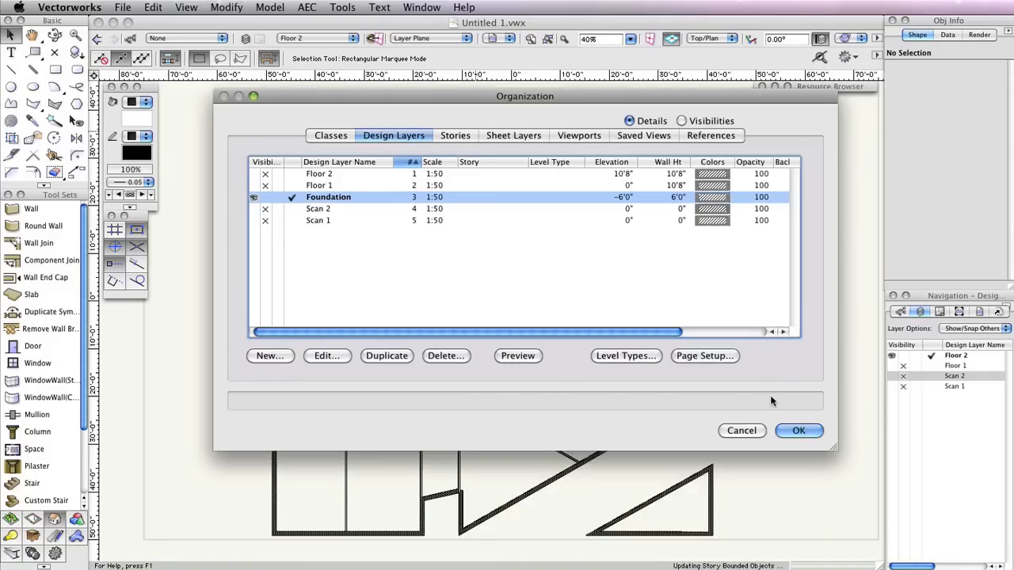
left_click(794, 430)
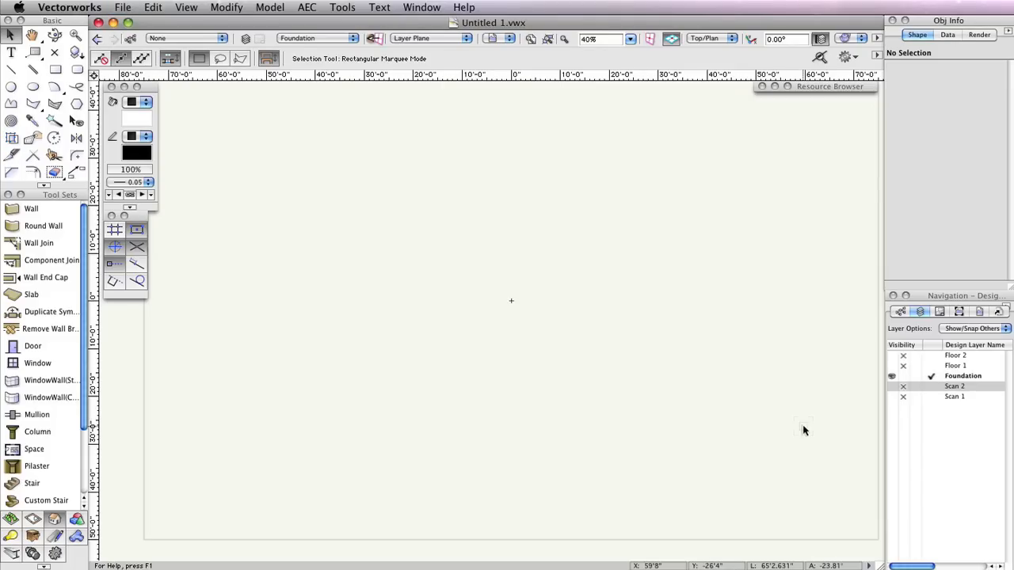
Choose Basement-CIP Conc 12"-Plain as the wall style in the Wall tool's preferences.
left_click(31, 207)
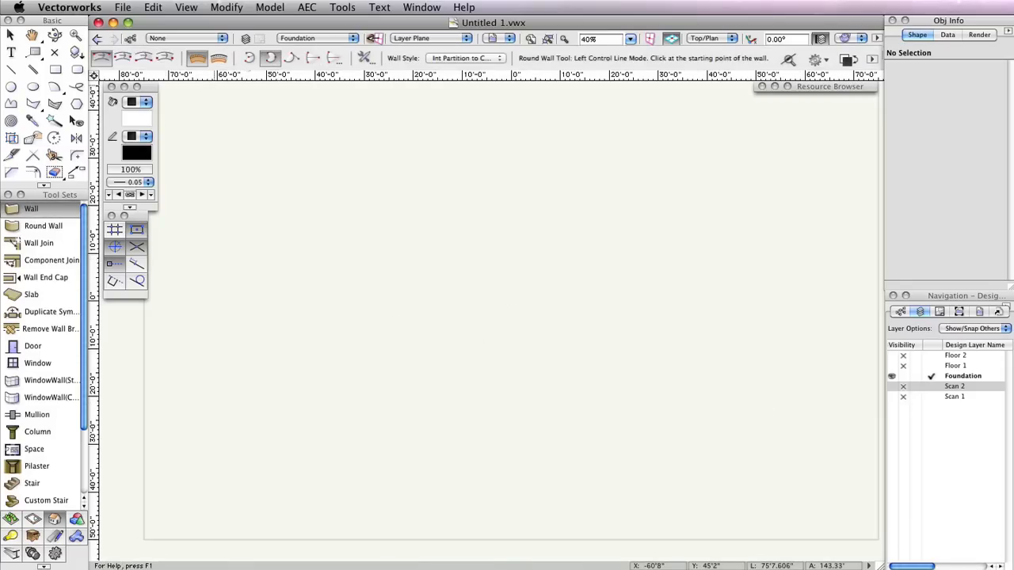
left_click(366, 59)
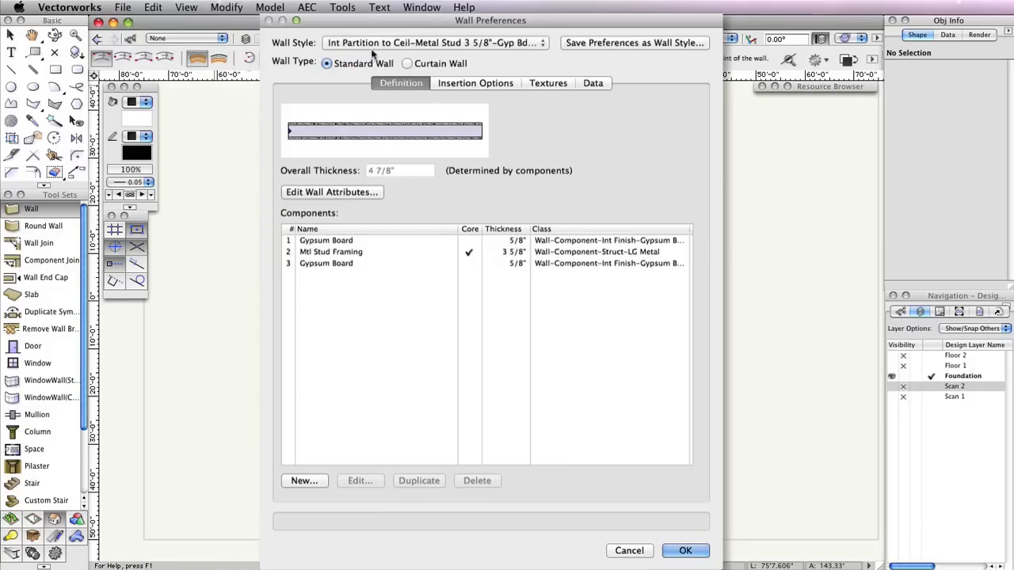
left_click(372, 43)
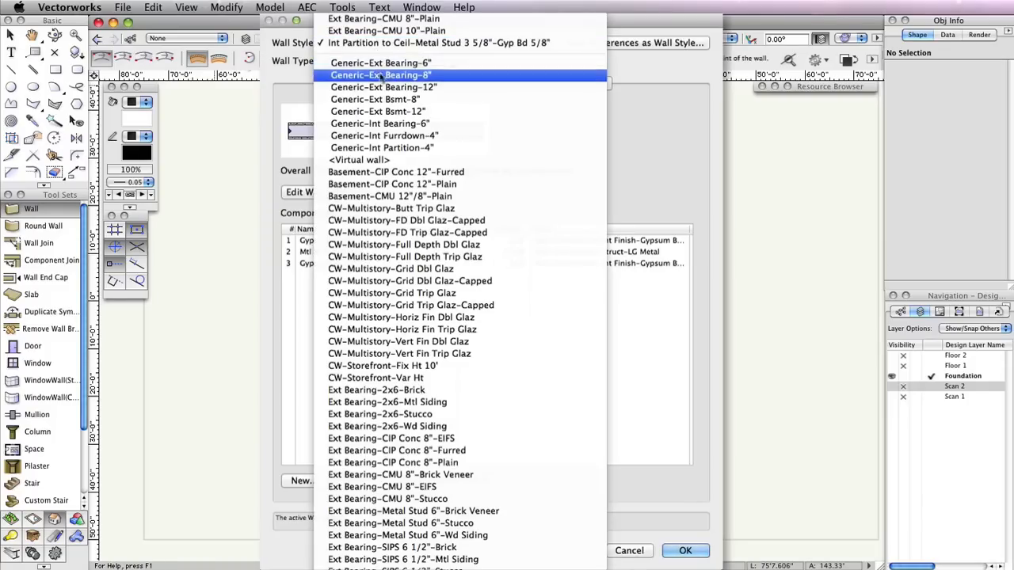
left_click(453, 183)
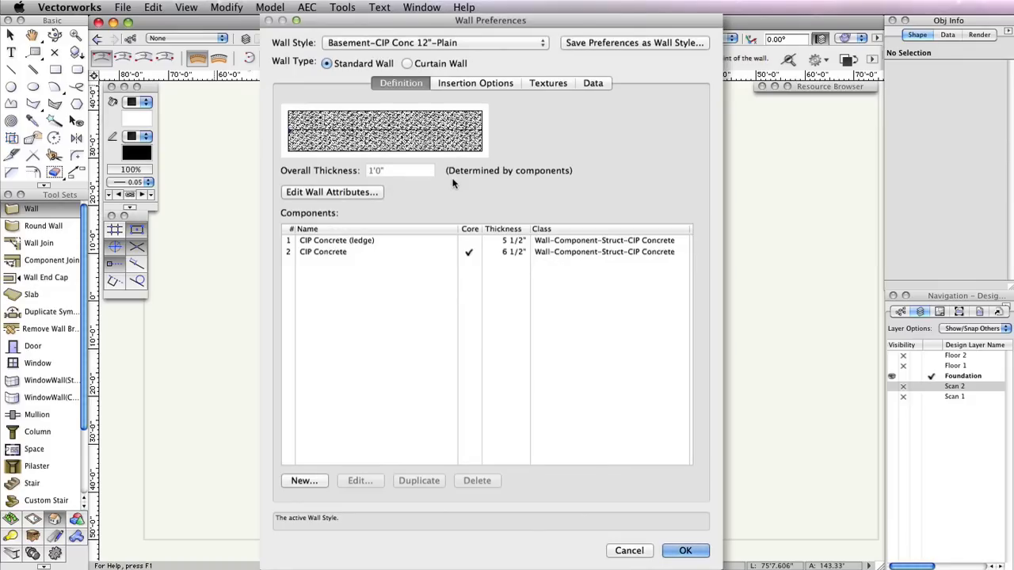
Create a new class named Wall-Foundation as the wall's class in the insertion options.
left_click(451, 83)
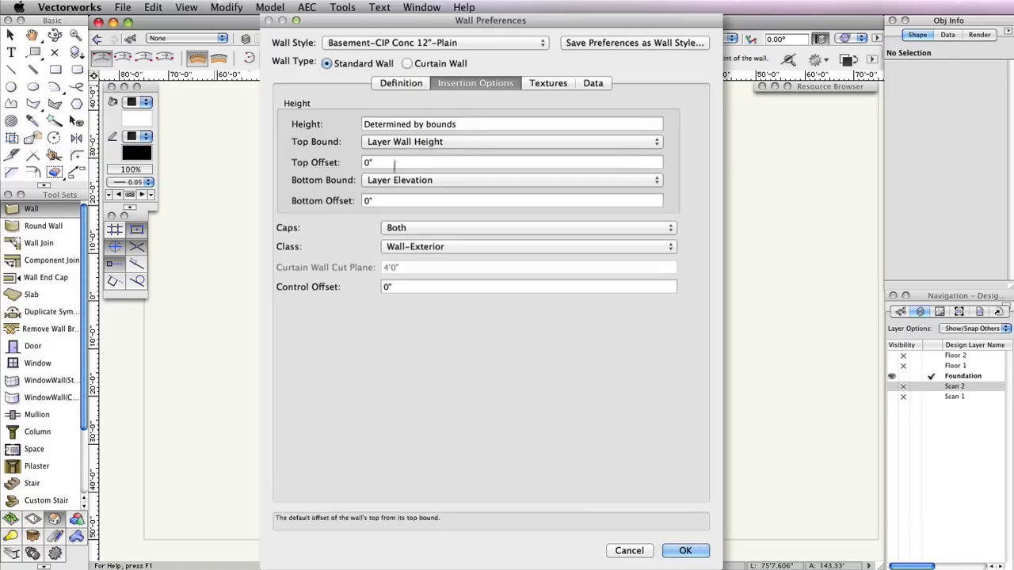
left_click(393, 248)
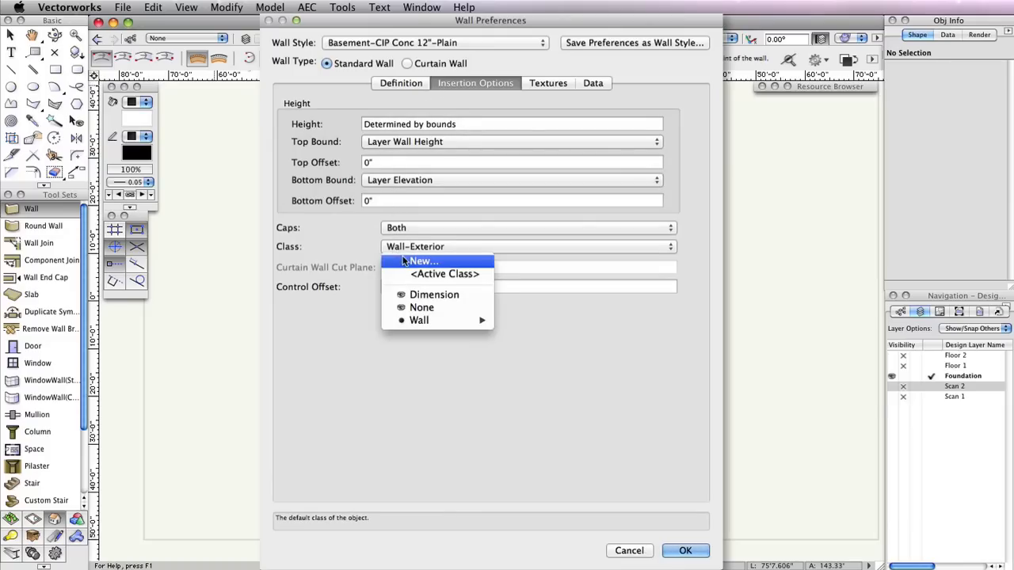
left_click(403, 260)
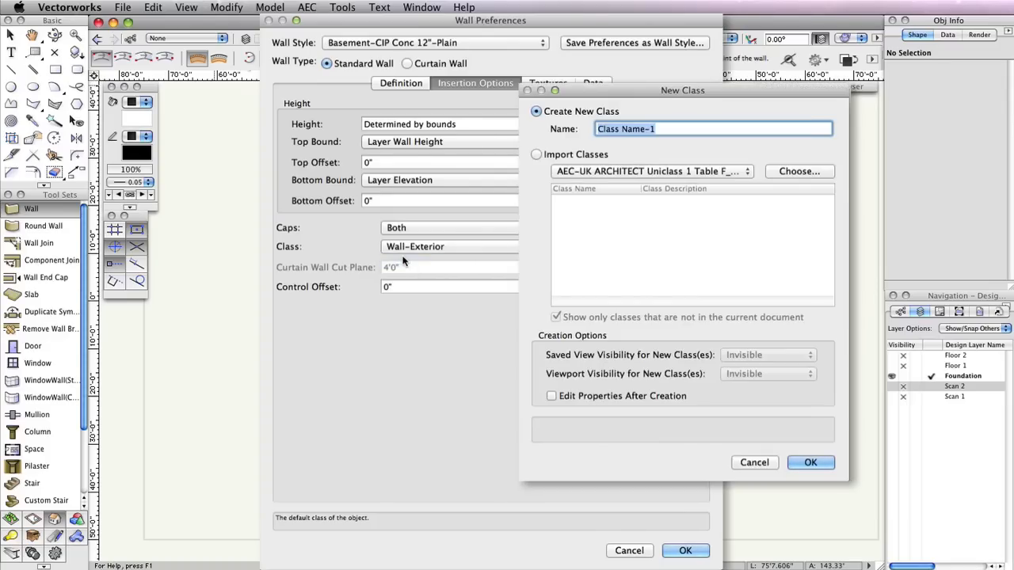
type("Wall-")
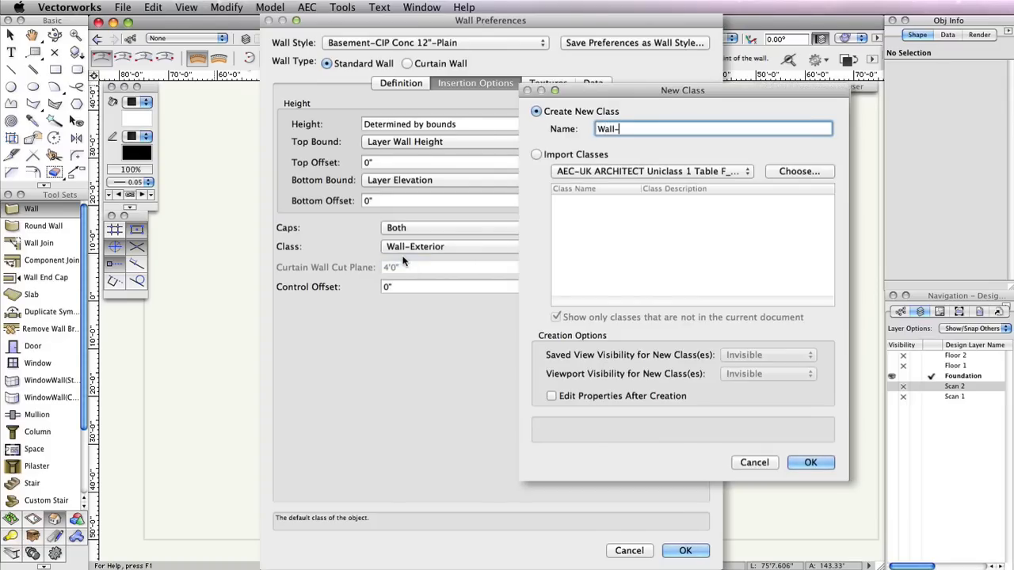
type("Foundation")
left_click(751, 463)
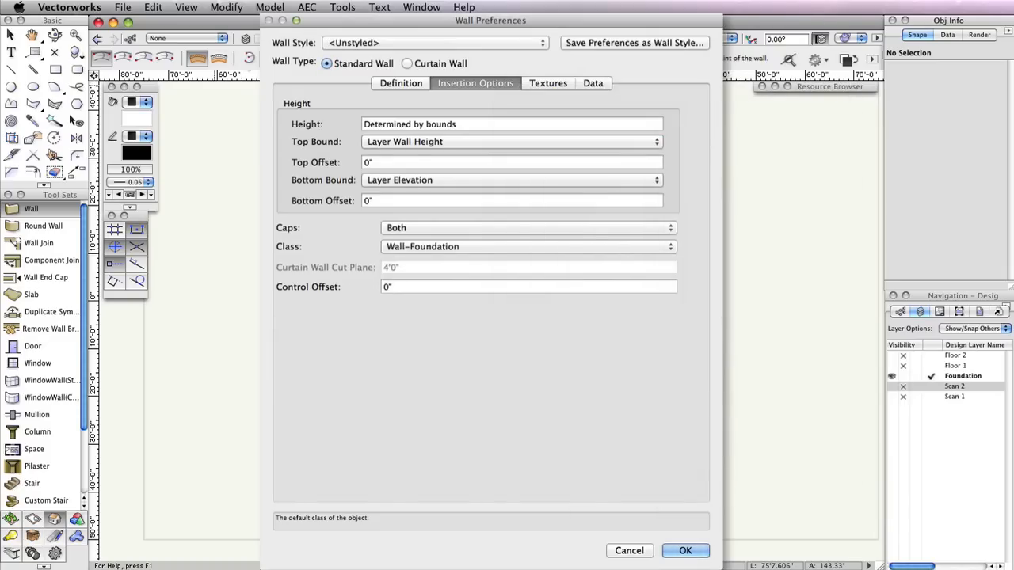
Save the wall preferences as a wall style named Basement-CIP Conc 12"-Foundation and accept the preferences.
left_click(579, 46)
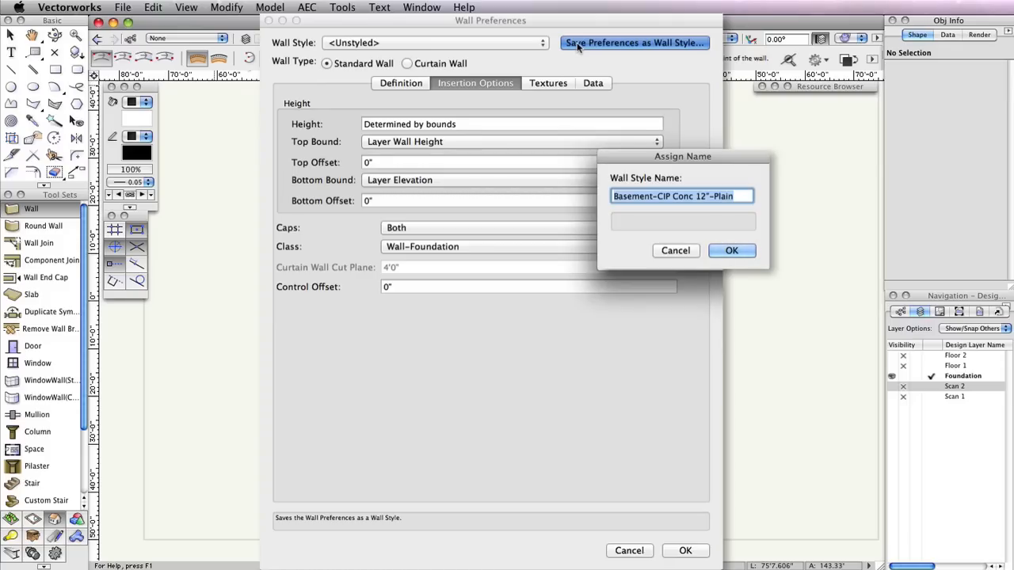
type("Basement-CIP Conc 12\"-Foundation")
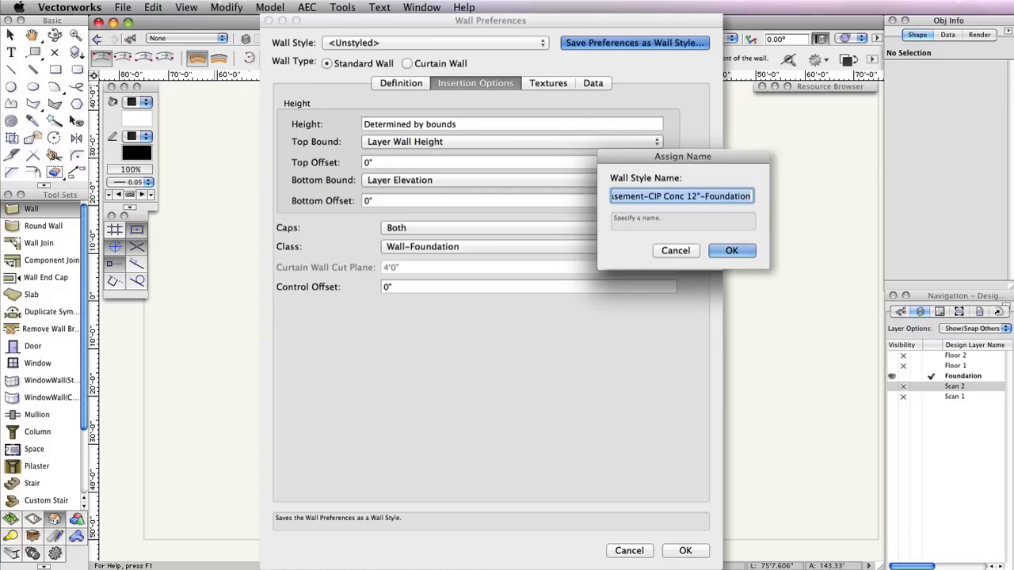
key("Return")
key("Return")
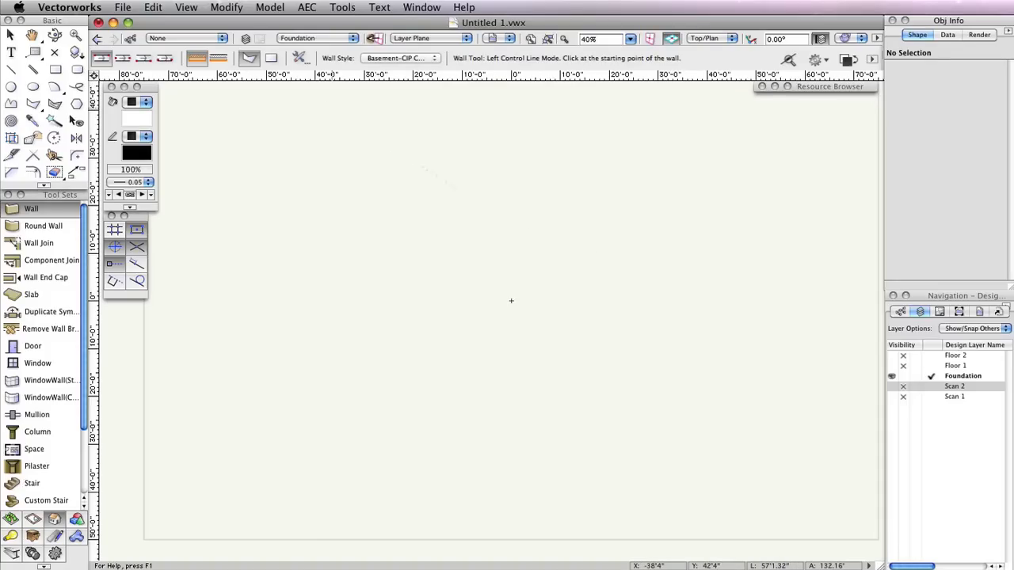
Make Floor 1 the active design layer and set the layer options to Active Only.
left_click(932, 365)
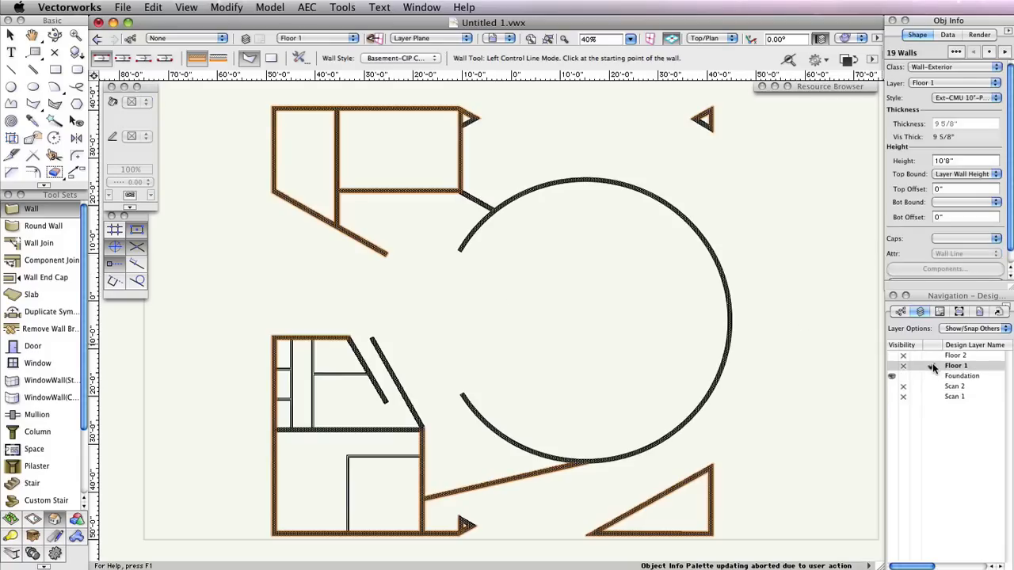
left_click(973, 328)
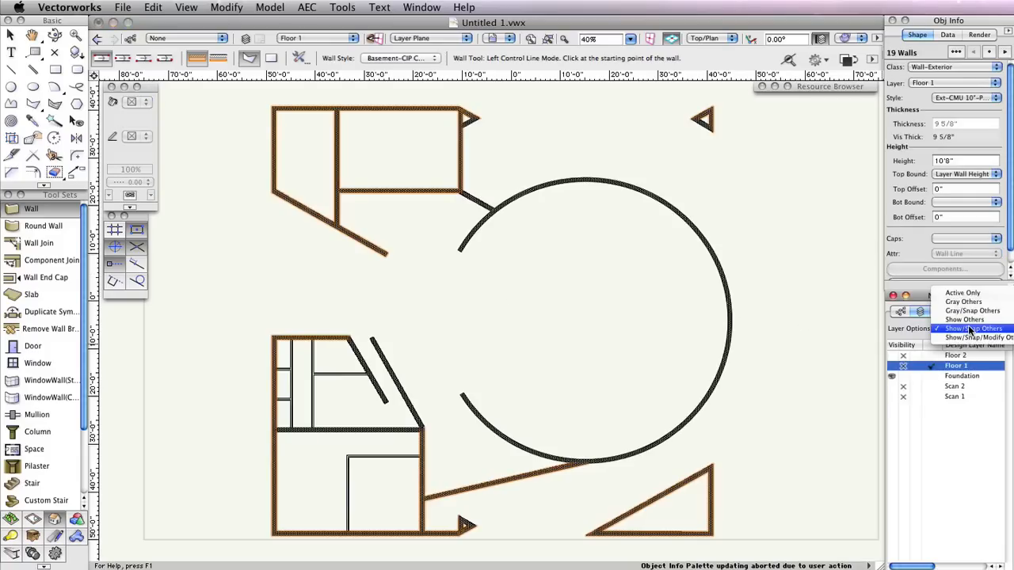
left_click(1004, 293)
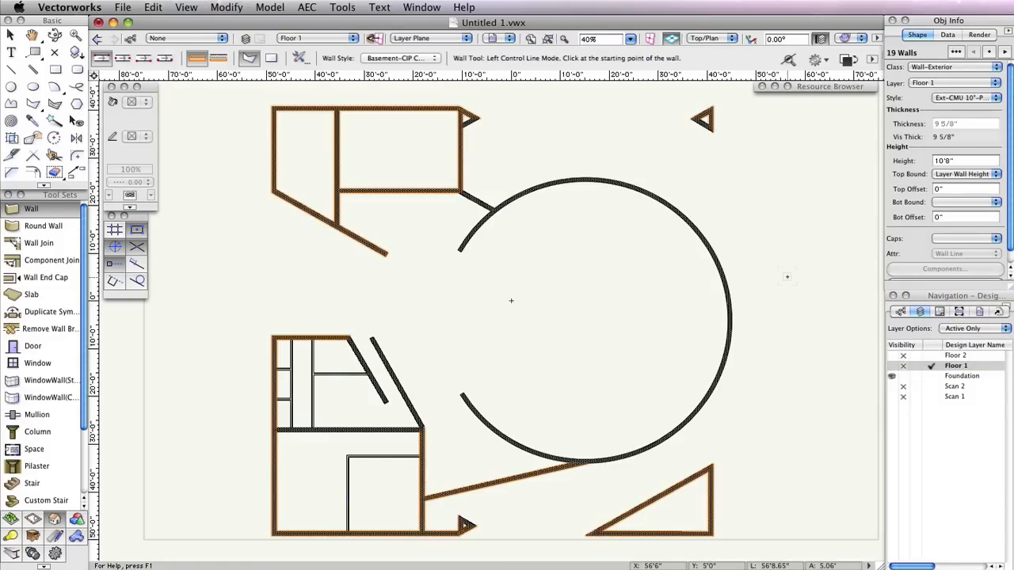
Select all the walls on Floor 1 and copy them.
left_click(153, 7)
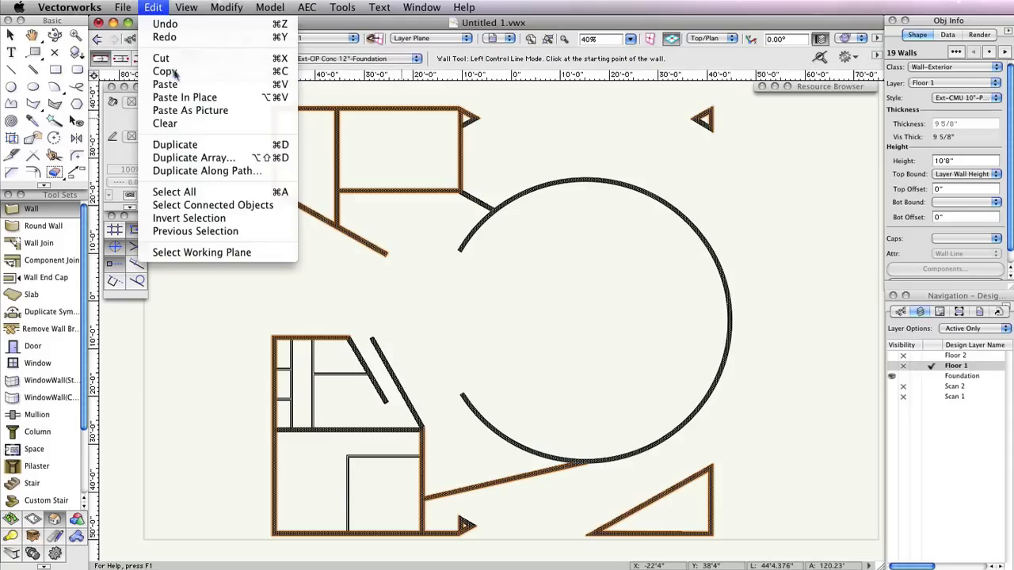
left_click(190, 192)
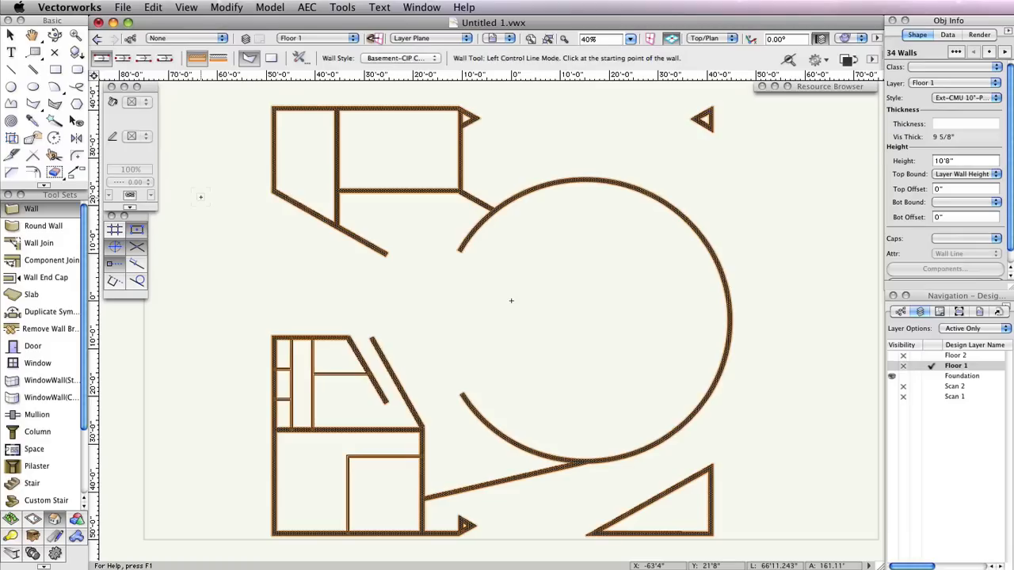
left_click(152, 7)
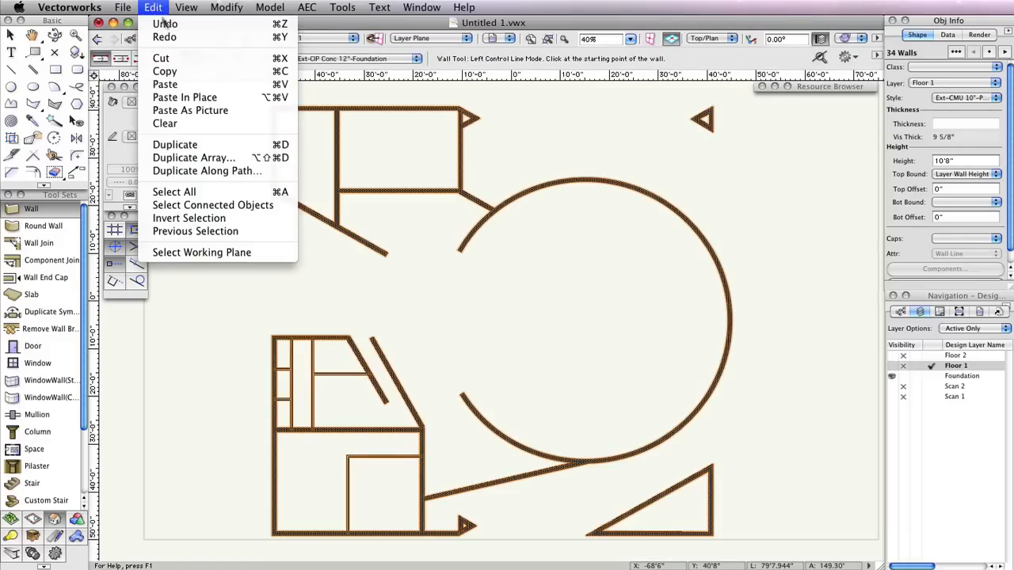
left_click(227, 72)
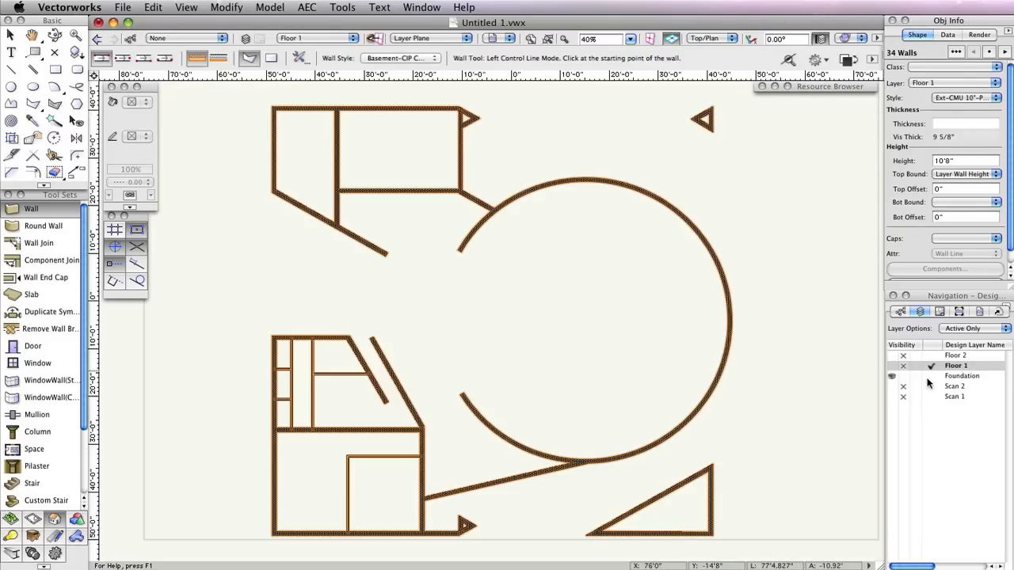
Paste the copied Floor 1 walls in place on the Foundation layer and deselect them.
left_click(931, 376)
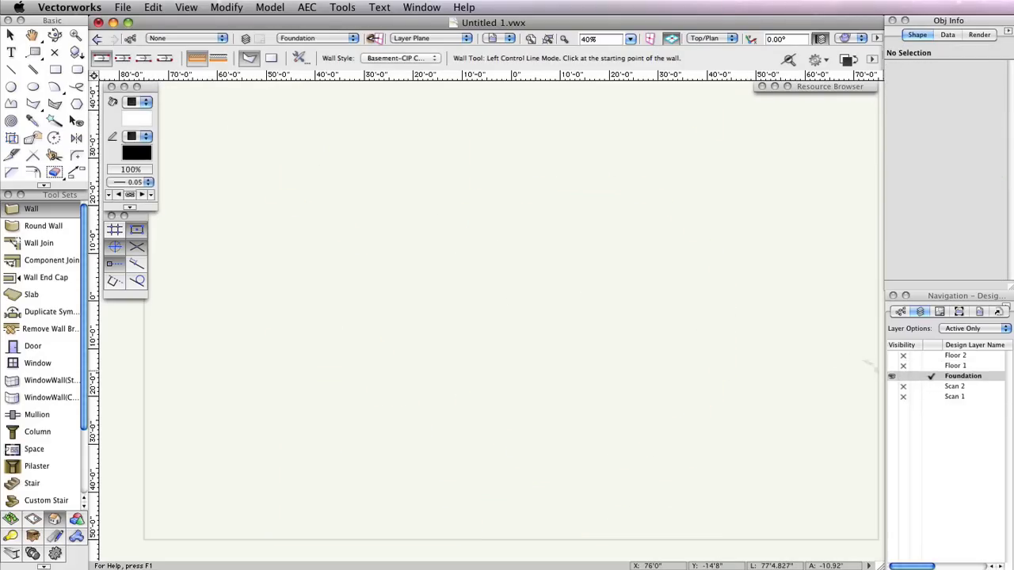
left_click(153, 8)
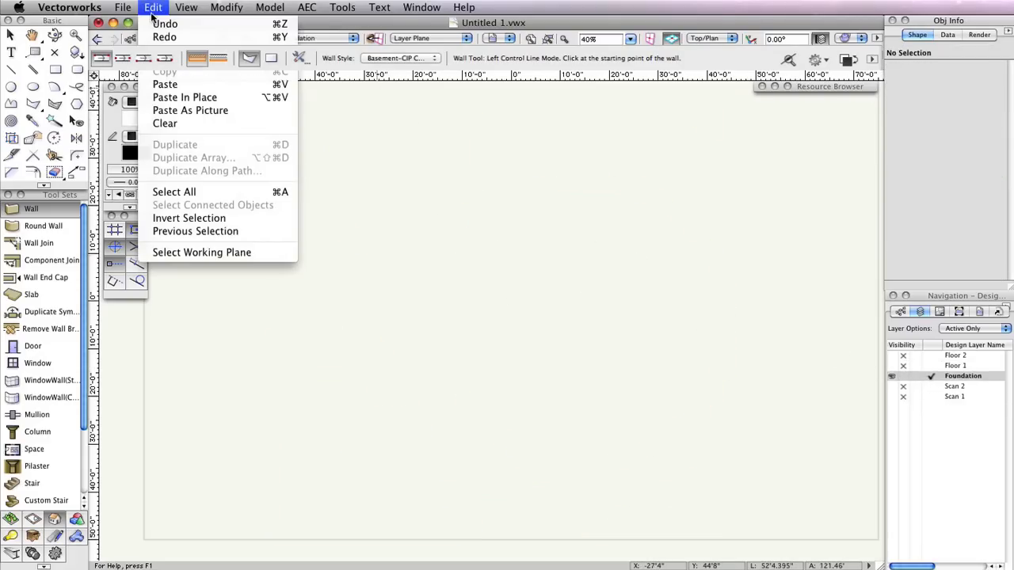
left_click(233, 97)
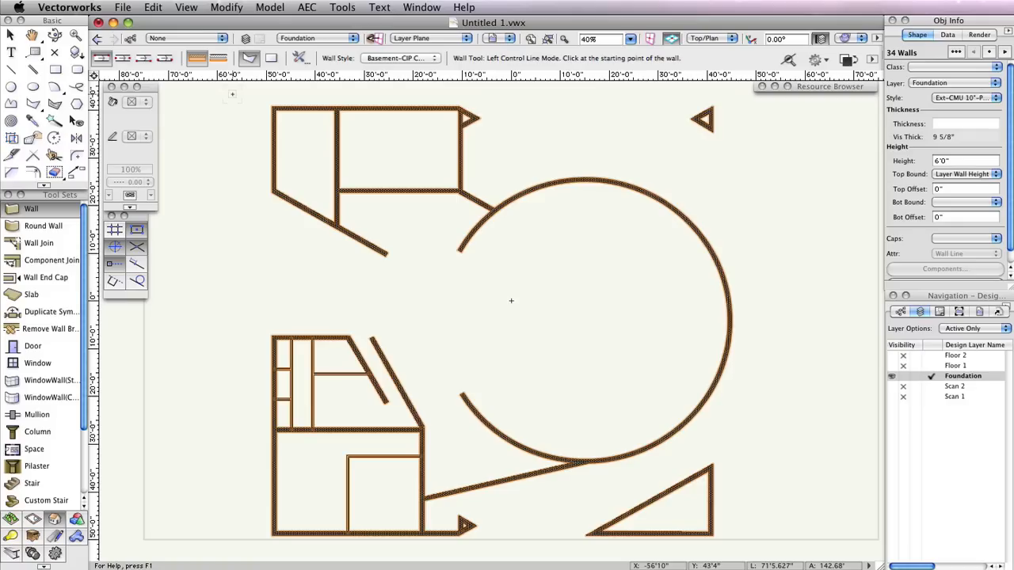
key("x")
key("x")
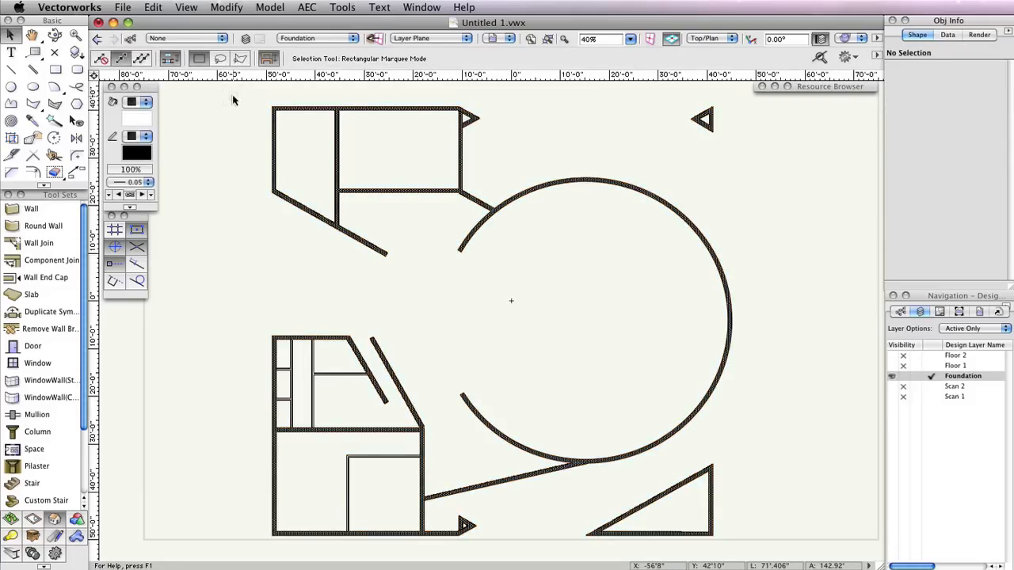
Select all the interior walls on the Foundation layer with the Select Similar tool, matching by class and object type.
left_click(53, 120)
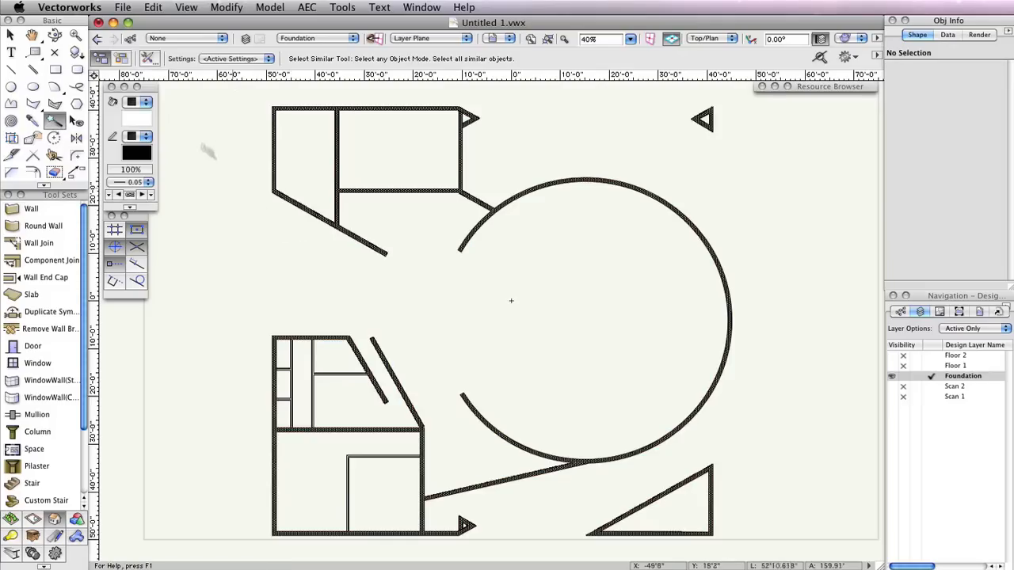
left_click(152, 62)
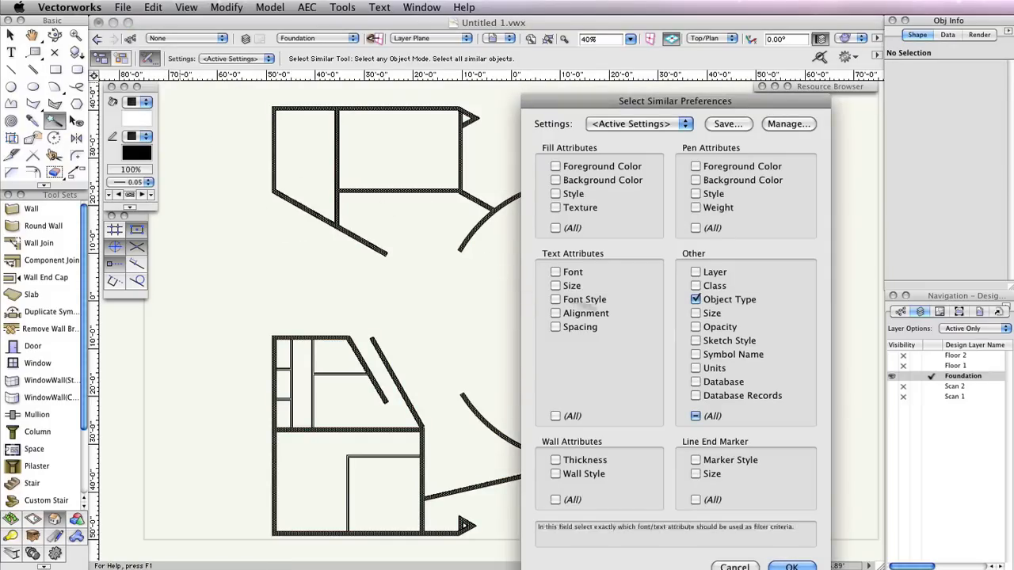
left_click(696, 286)
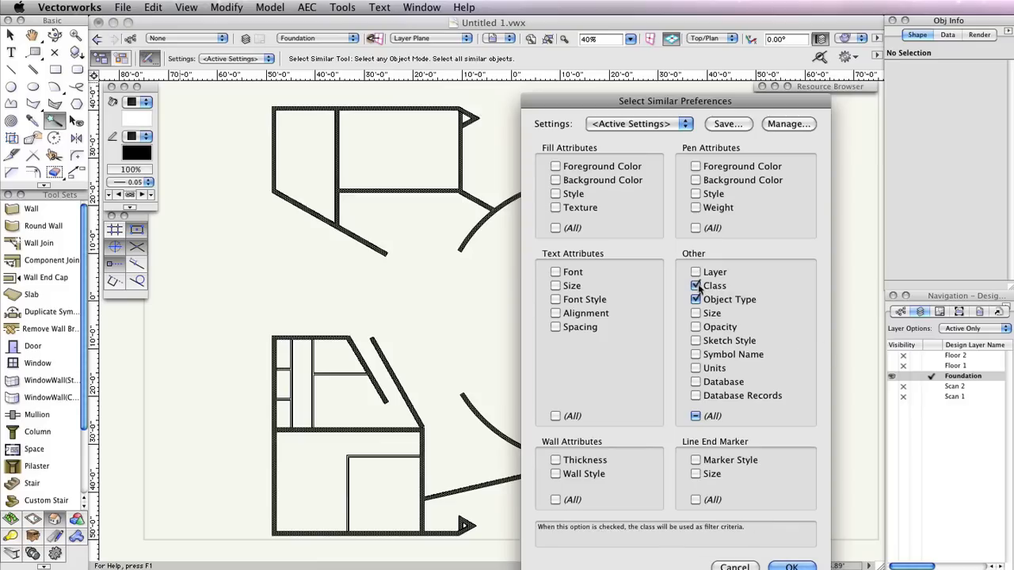
left_click(793, 567)
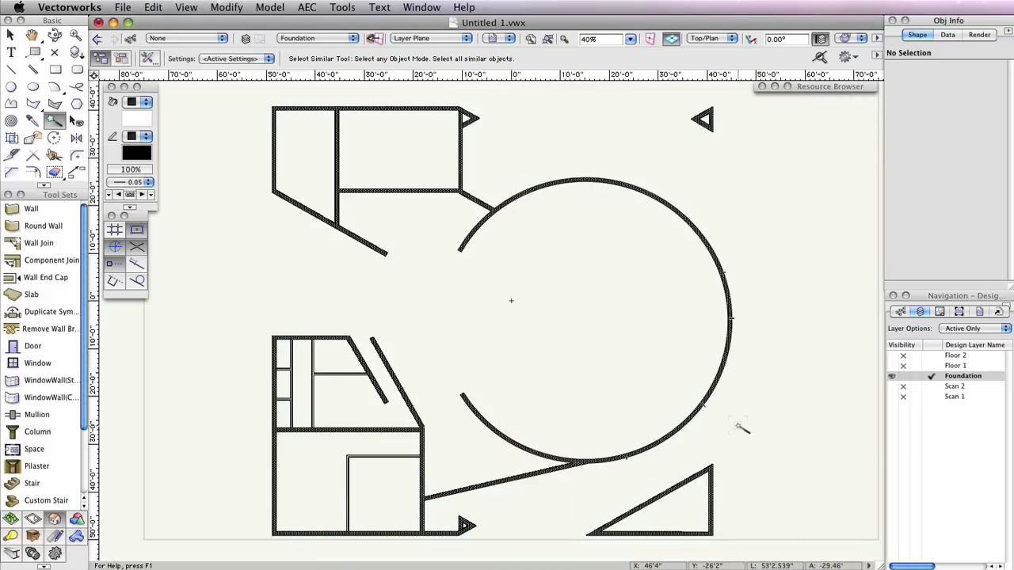
left_click(342, 374)
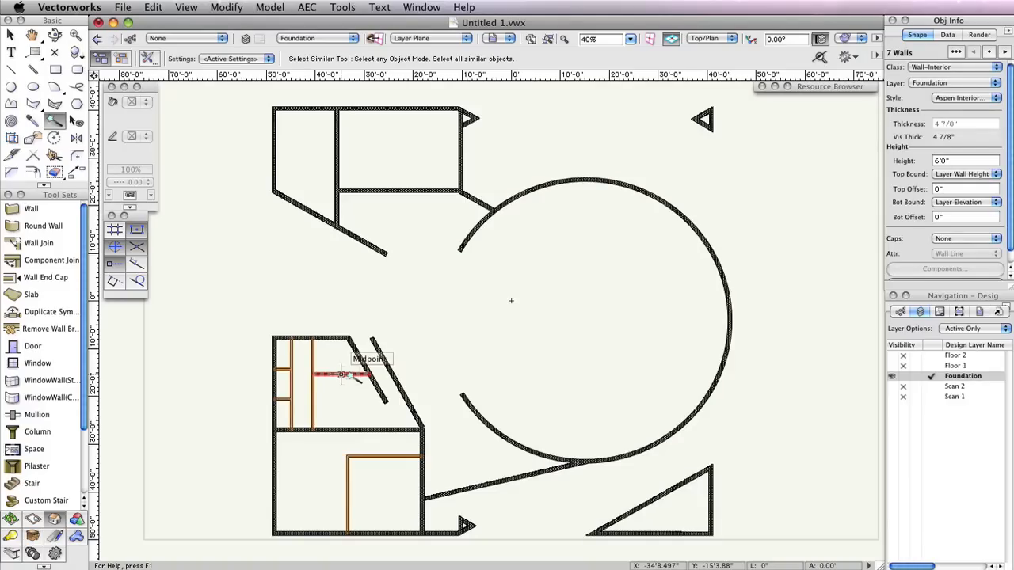
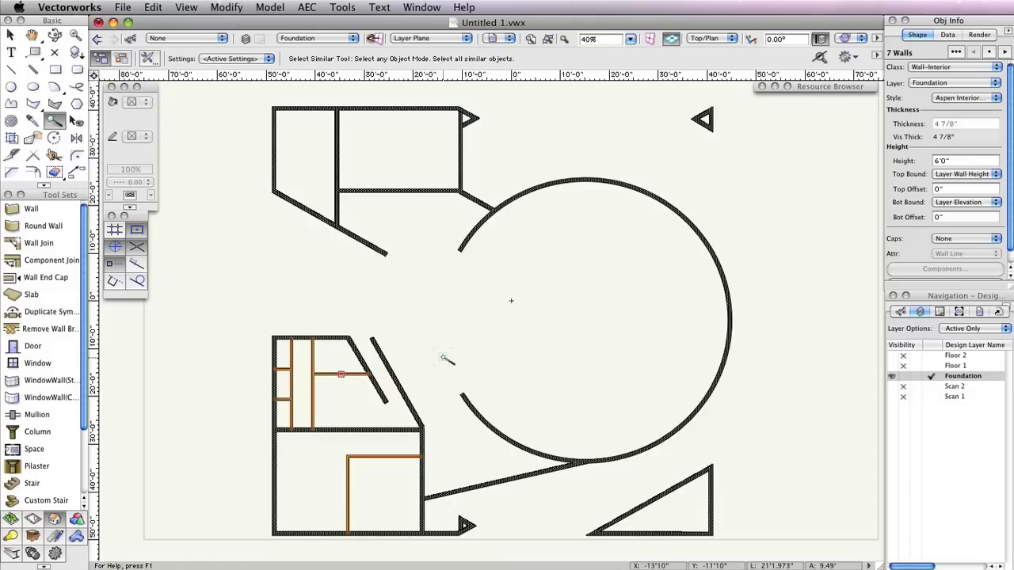
Delete the selected interior walls, select all the remaining Foundation walls and assign them to the Wall-Foundation class.
left_click(444, 358)
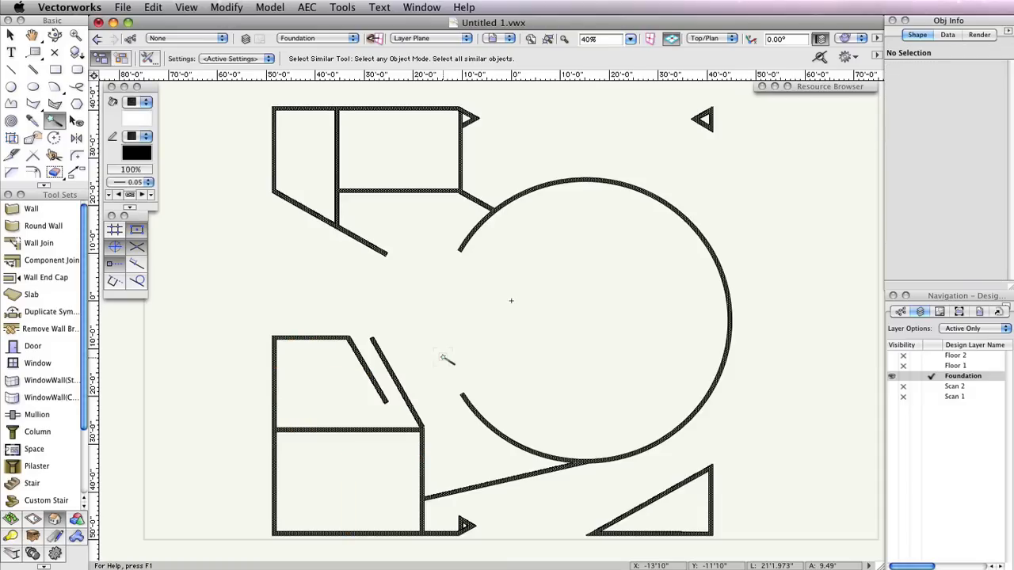
key("super+a")
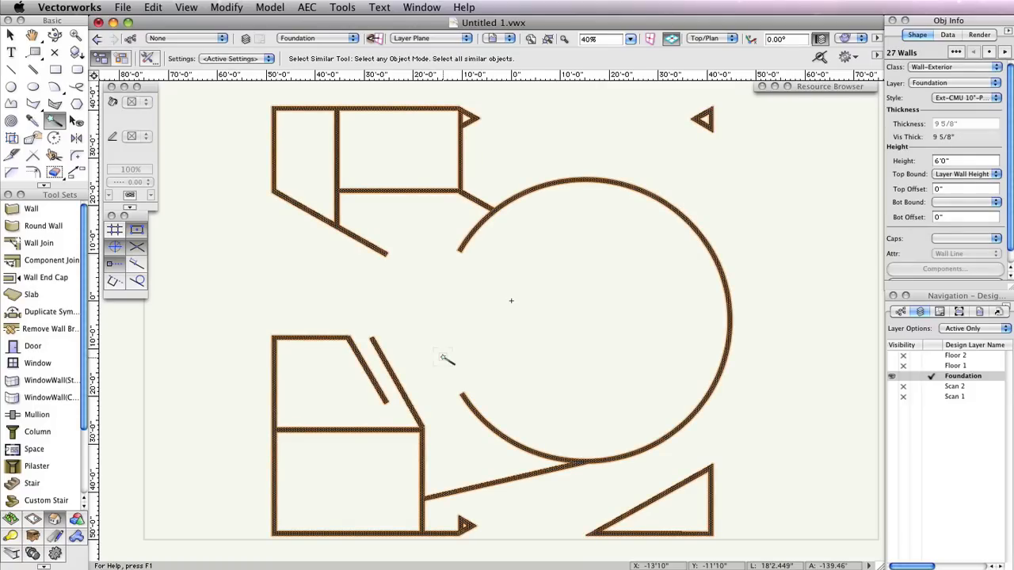
left_click(970, 67)
mouse_move(955, 108)
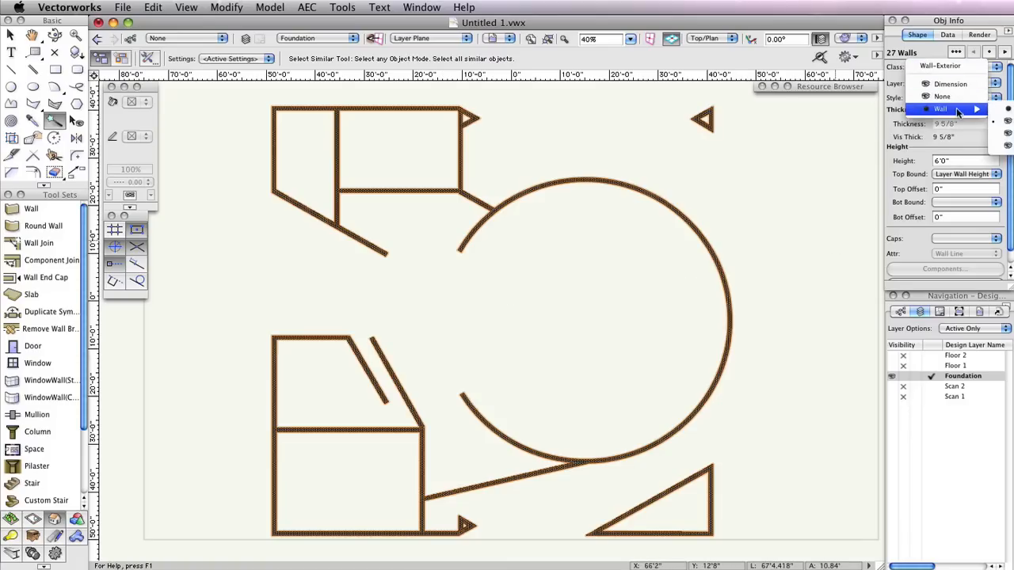
left_click(1004, 121)
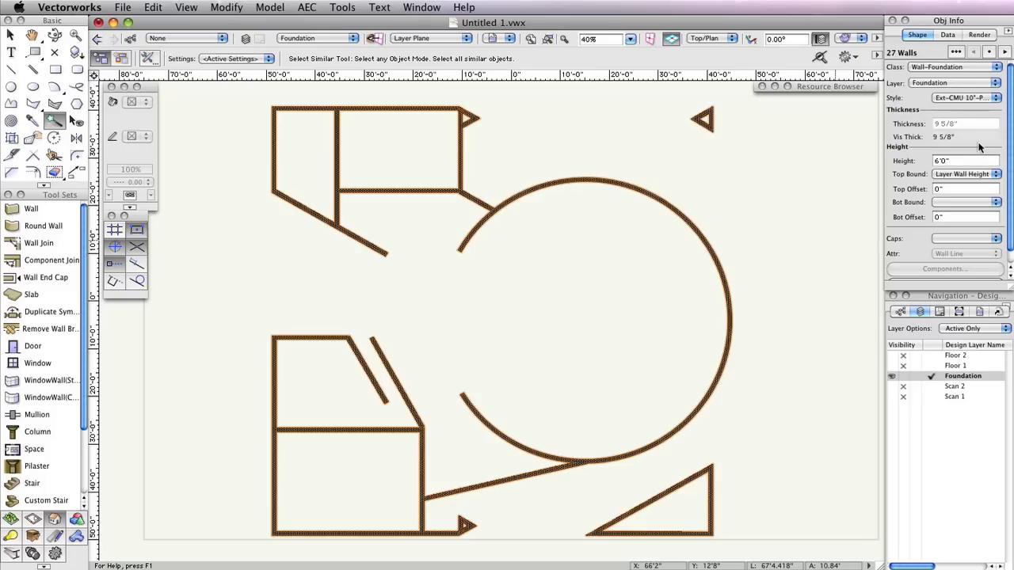
Set up replacement of the selected walls with Basement-CIP Conc 12"-Foundation, aligning the left side of the CMU component with the left side of CIP Concrete.
left_click(949, 103)
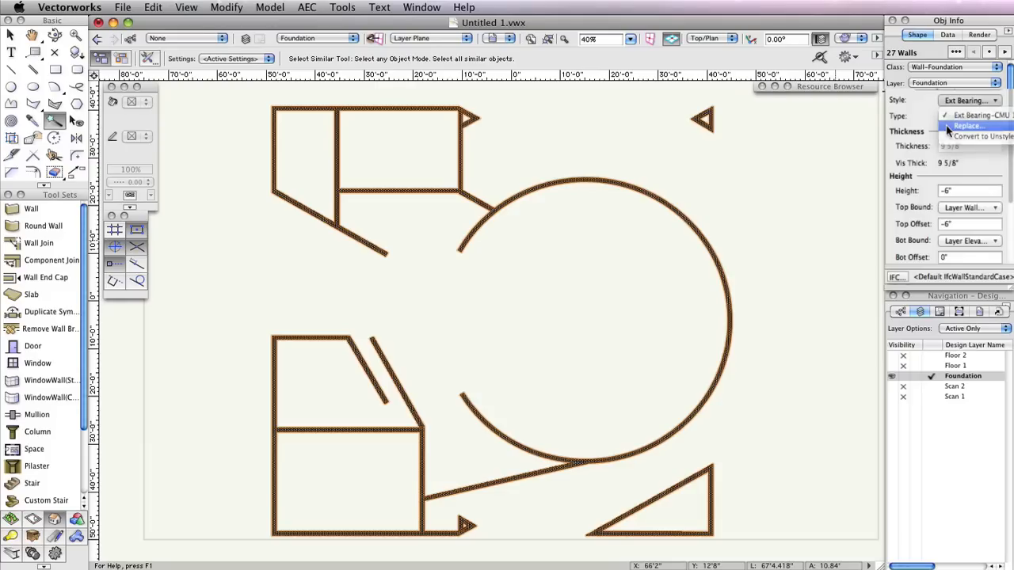
left_click(969, 125)
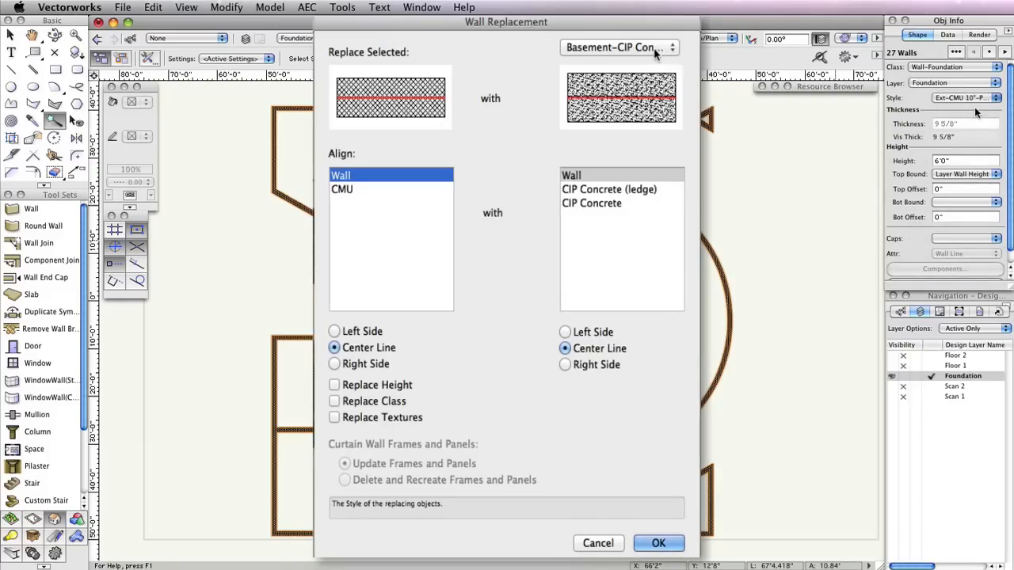
left_click(657, 49)
left_click(656, 49)
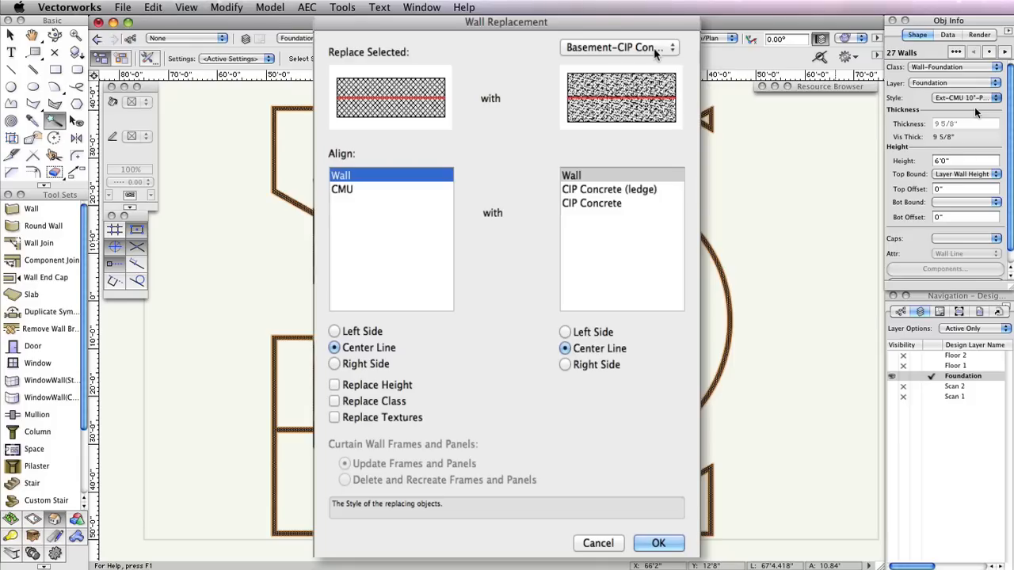
left_click(366, 193)
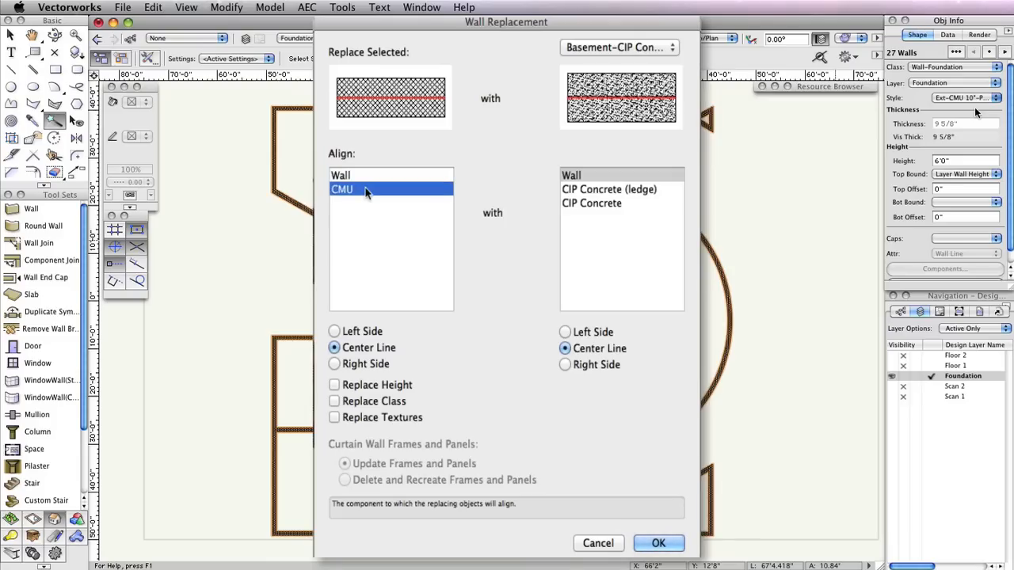
left_click(587, 204)
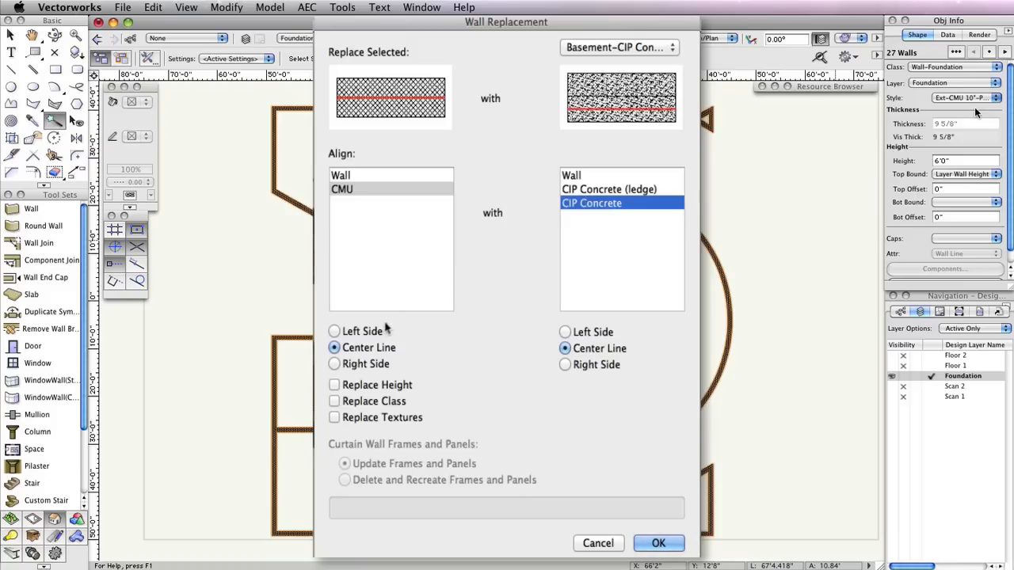
left_click(338, 332)
left_click(569, 333)
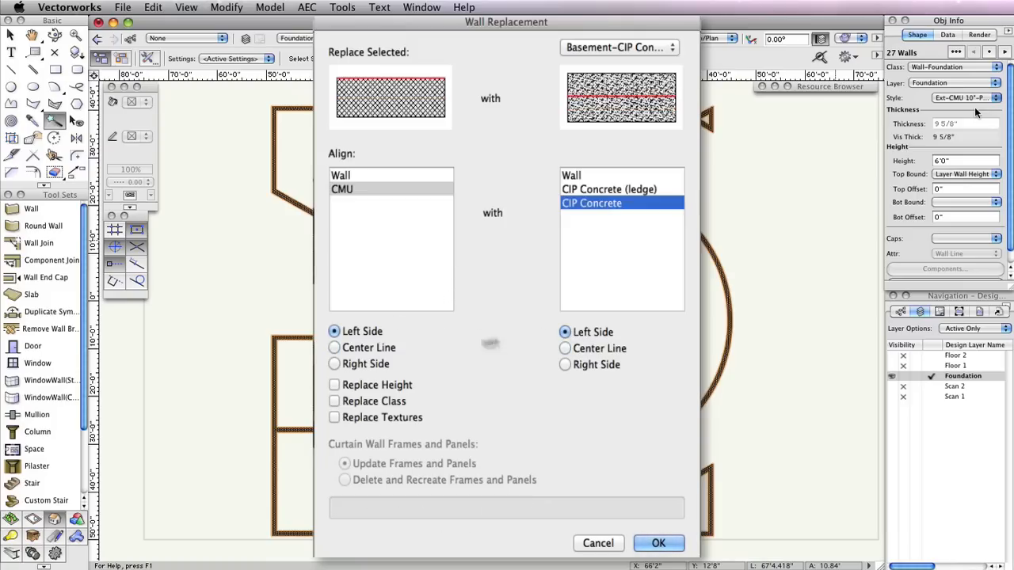
Include height, class and textures in the wall replacement and apply it.
left_click(353, 385)
left_click(374, 404)
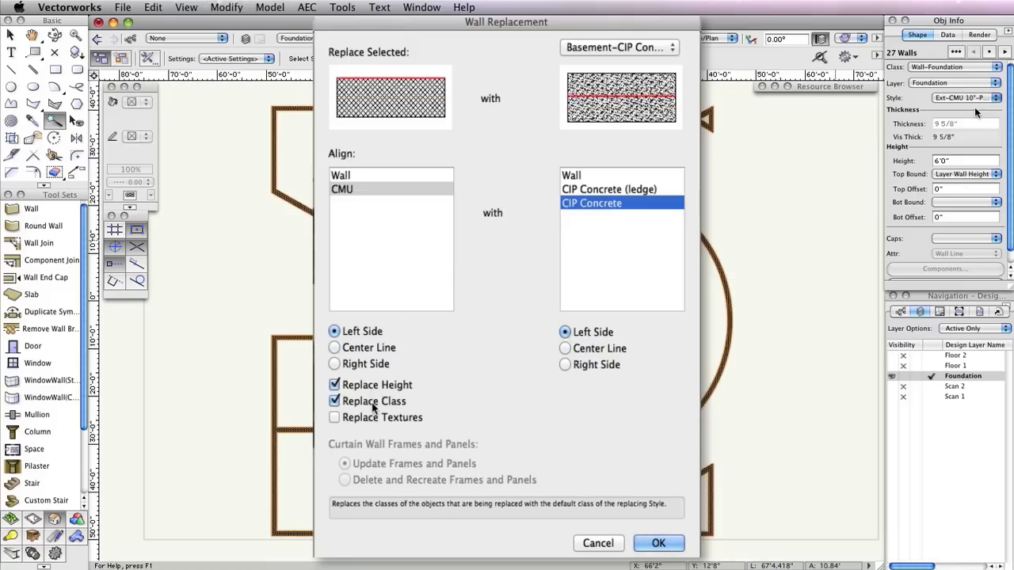
left_click(377, 423)
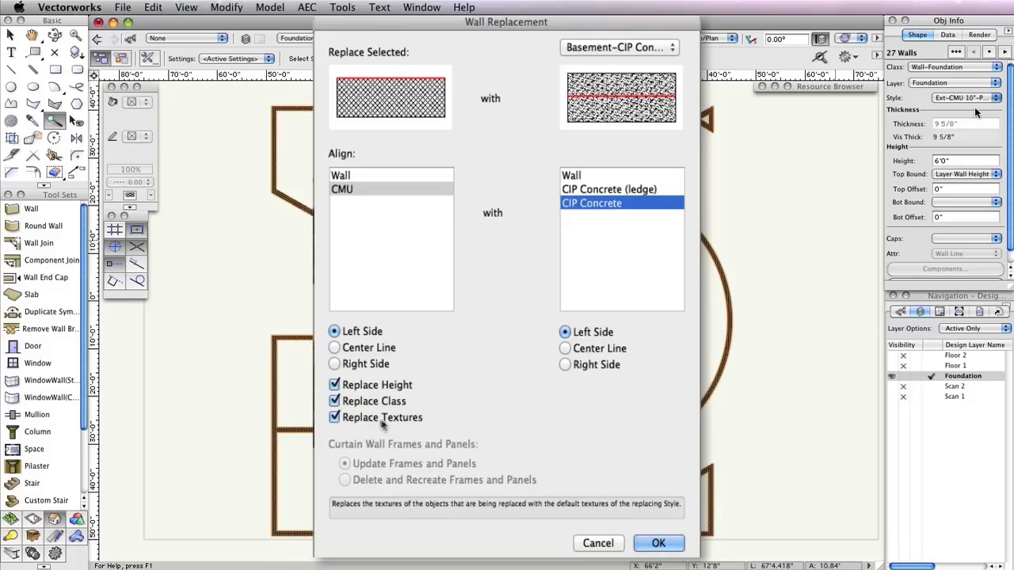
left_click(658, 544)
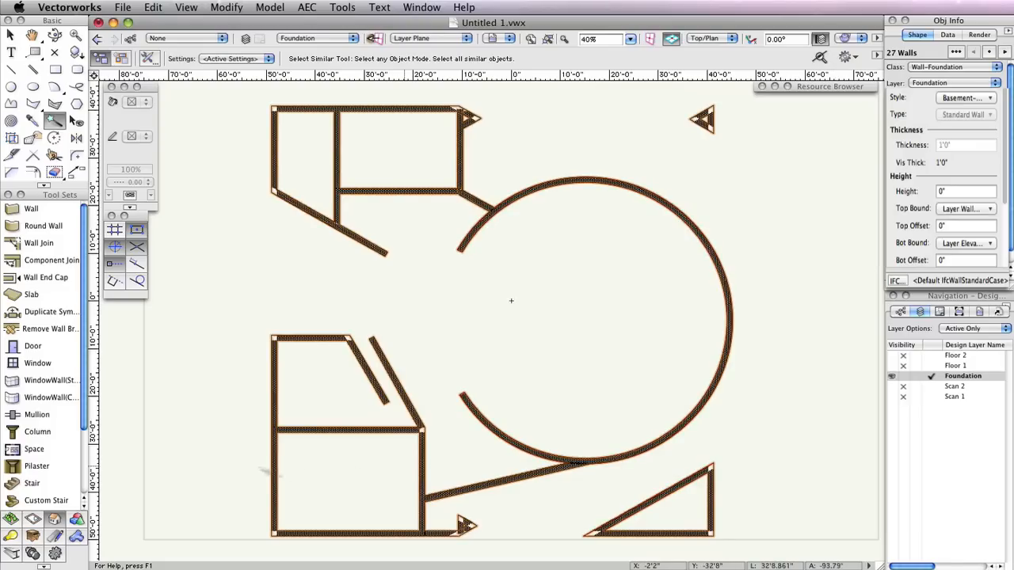
L-join the upper-left building's outer walls at its two left corners and where its top wall meets the small triangle.
left_click(38, 243)
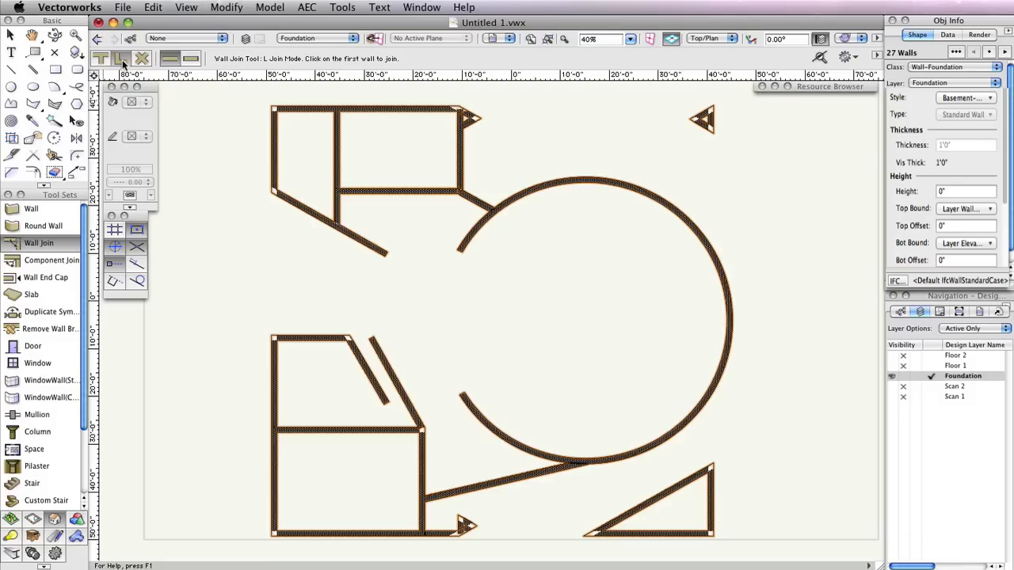
left_click(309, 110)
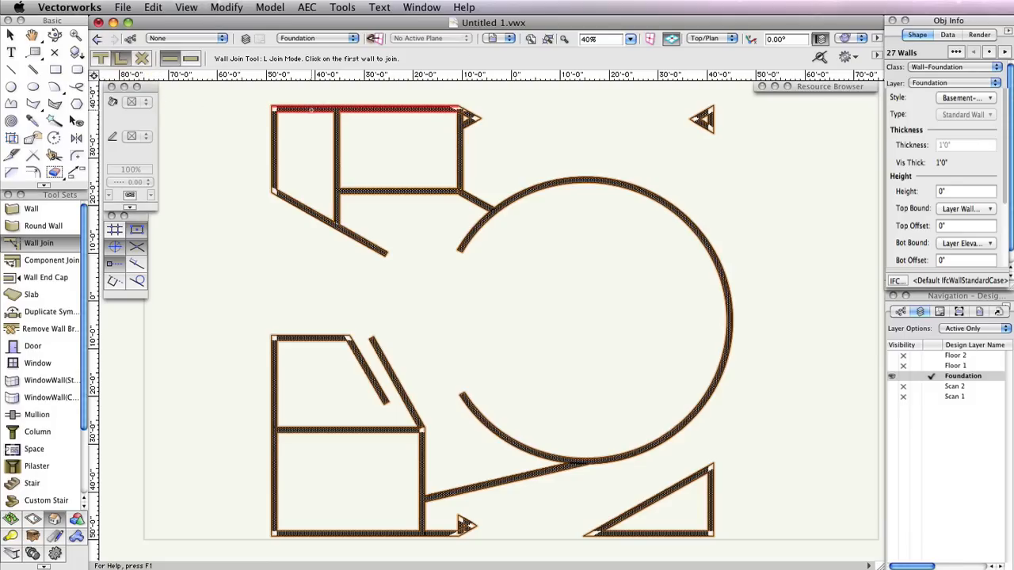
left_click(276, 128)
left_click(276, 164)
left_click(292, 203)
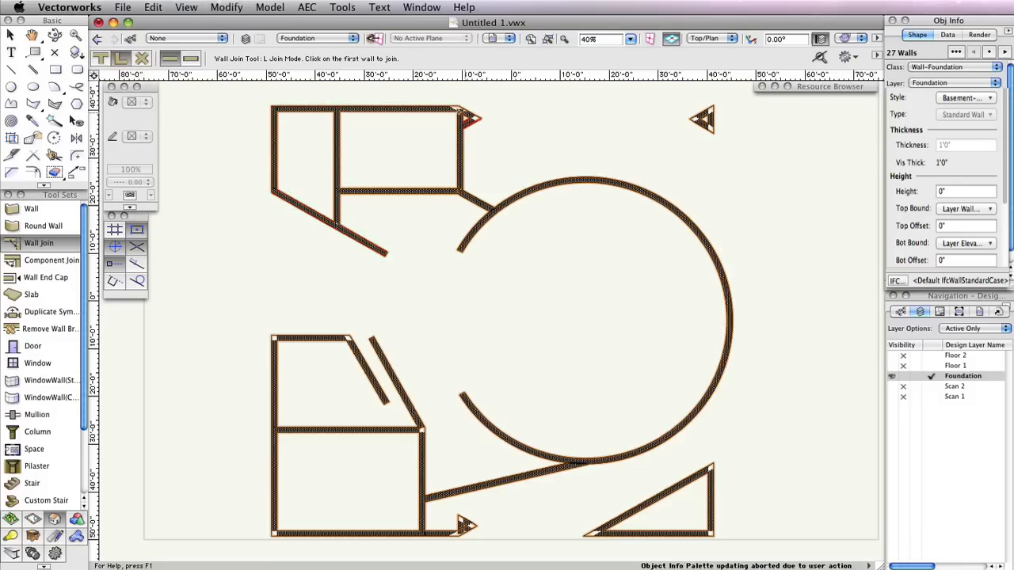
left_click(438, 107)
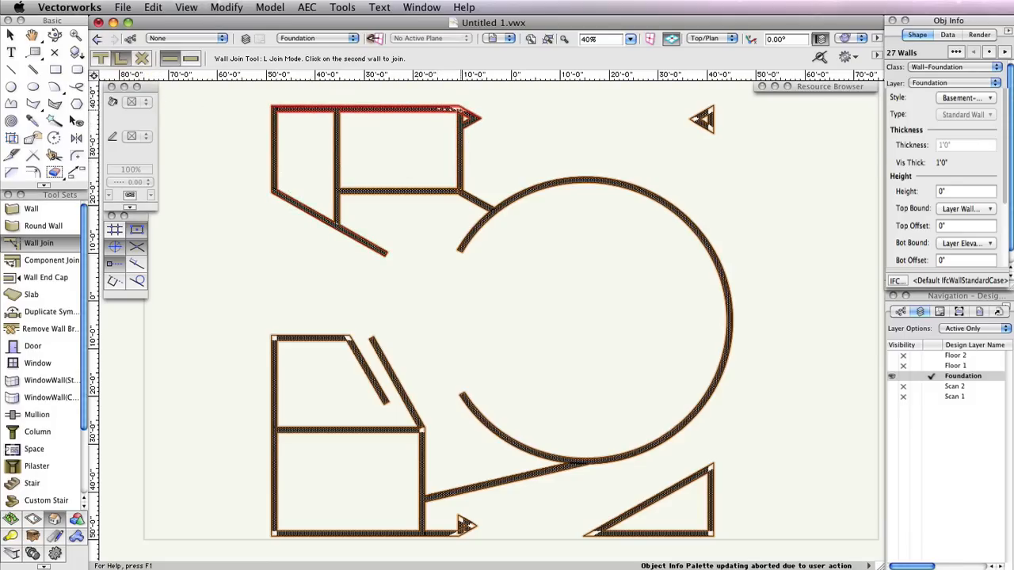
left_click(465, 114)
L-join the lower-left building's top wall to the inner diagonal and left walls, and the outer diagonal wall to the right wall.
left_click(353, 350)
left_click(334, 338)
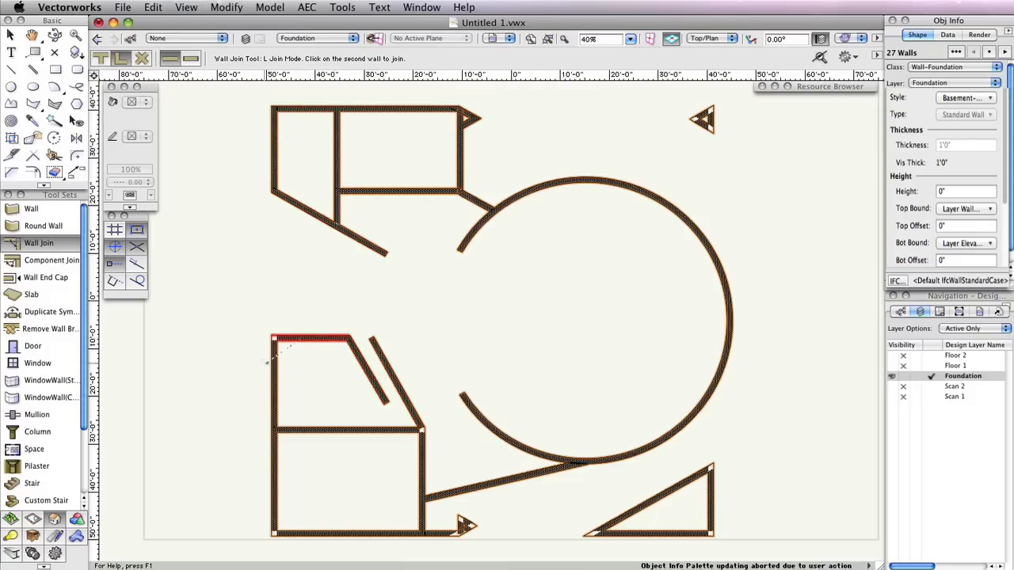
left_click(397, 388)
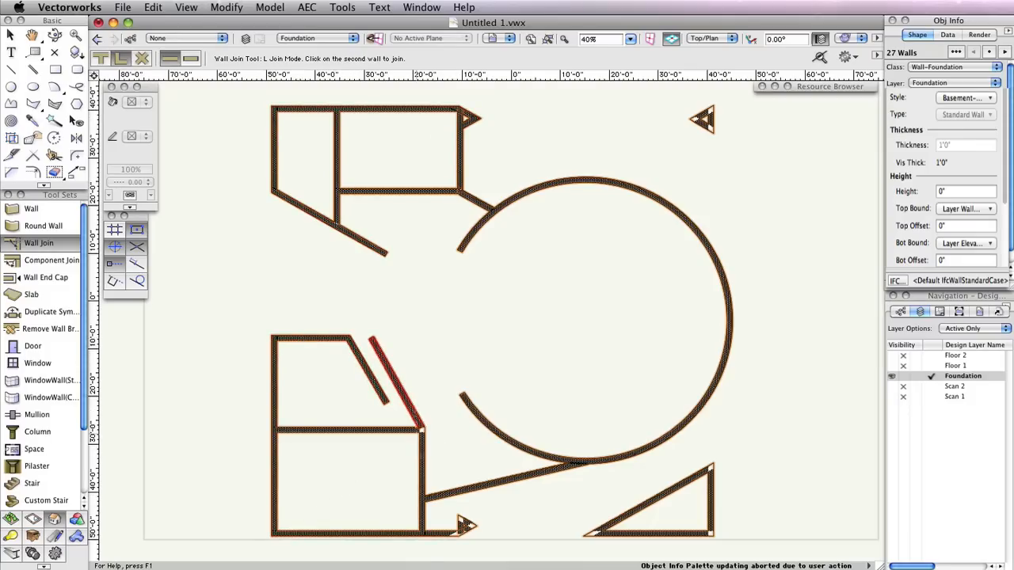
left_click(423, 468)
L-join the lower-left building's bottom wall to the adjoining small triangle and close that triangle's wall corners.
left_click(436, 533)
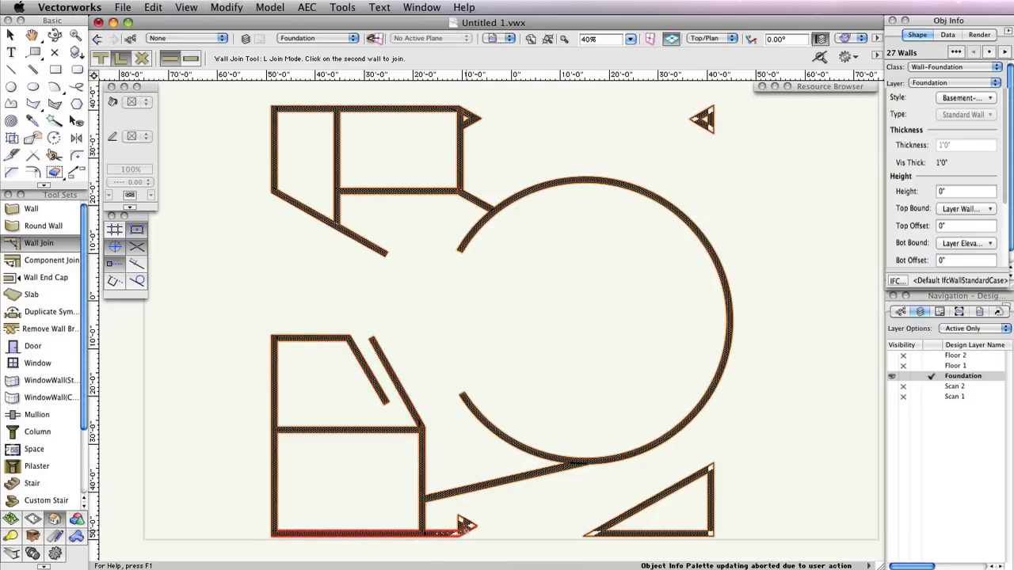
left_click(466, 530)
left_click(467, 529)
left_click(469, 523)
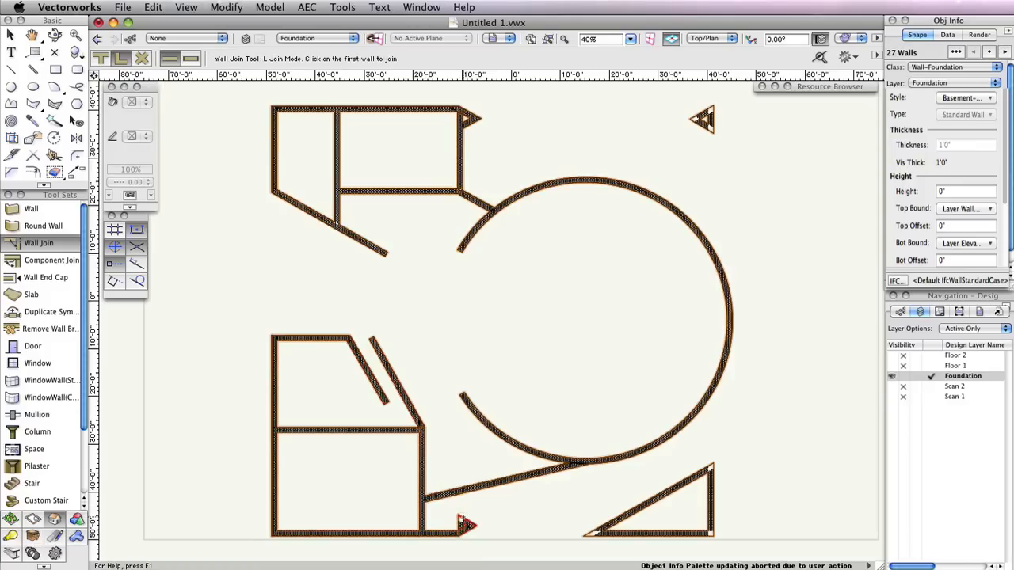
left_click(468, 529)
left_click(461, 523)
left_click(460, 523)
left_click(466, 520)
L-join the wall corners of the large lower-right triangle and the small upper-right triangle.
left_click(673, 532)
left_click(711, 503)
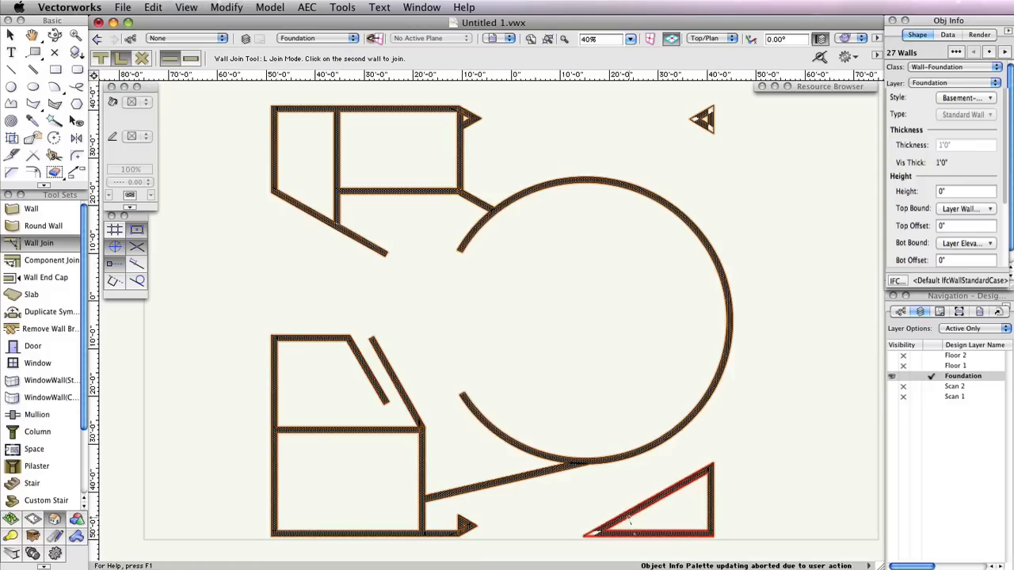
left_click(702, 118)
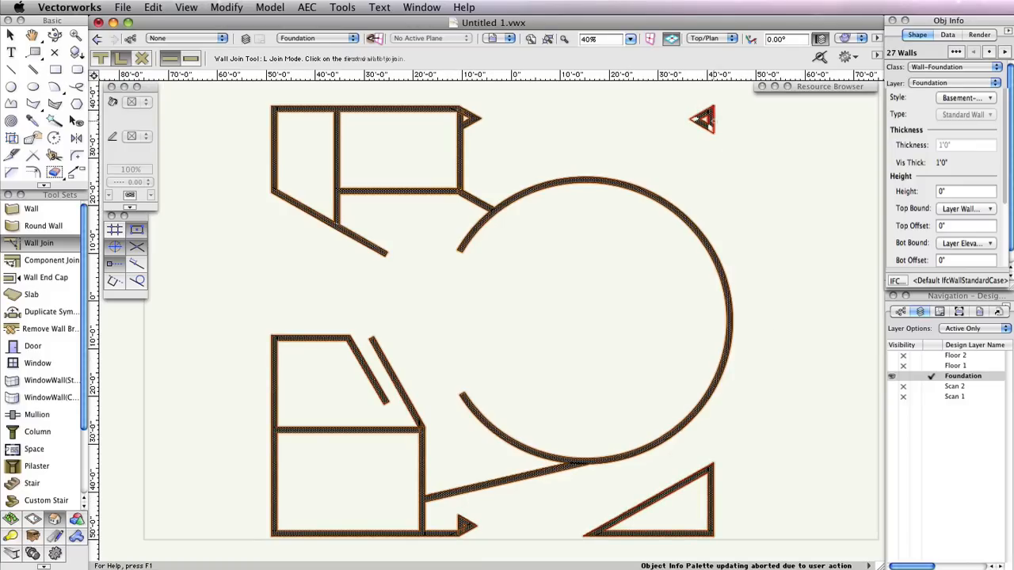
left_click(701, 121)
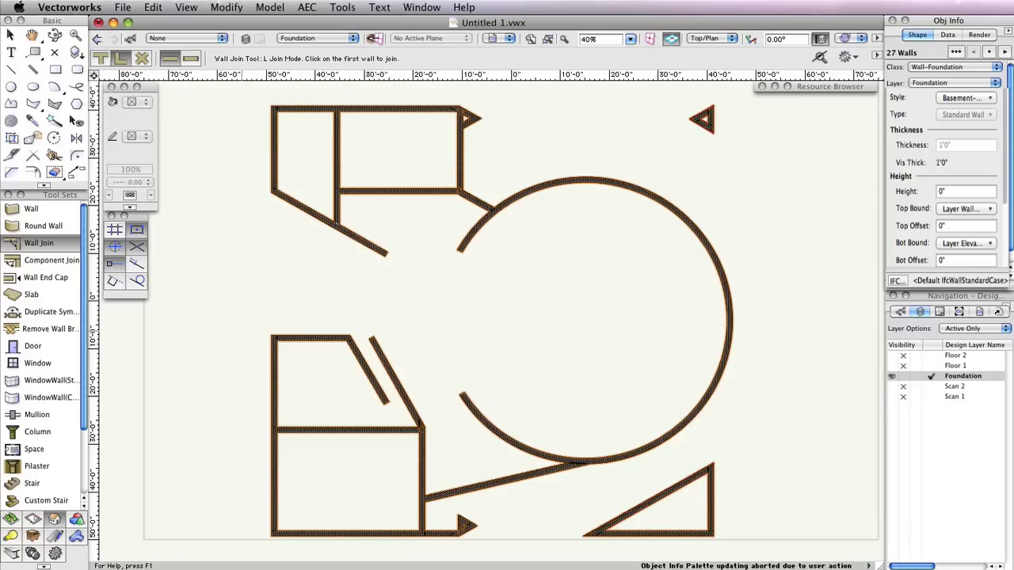
Shorten the free end of the upper-left diagonal wall and extend the round wall into a full circle.
left_click(10, 35)
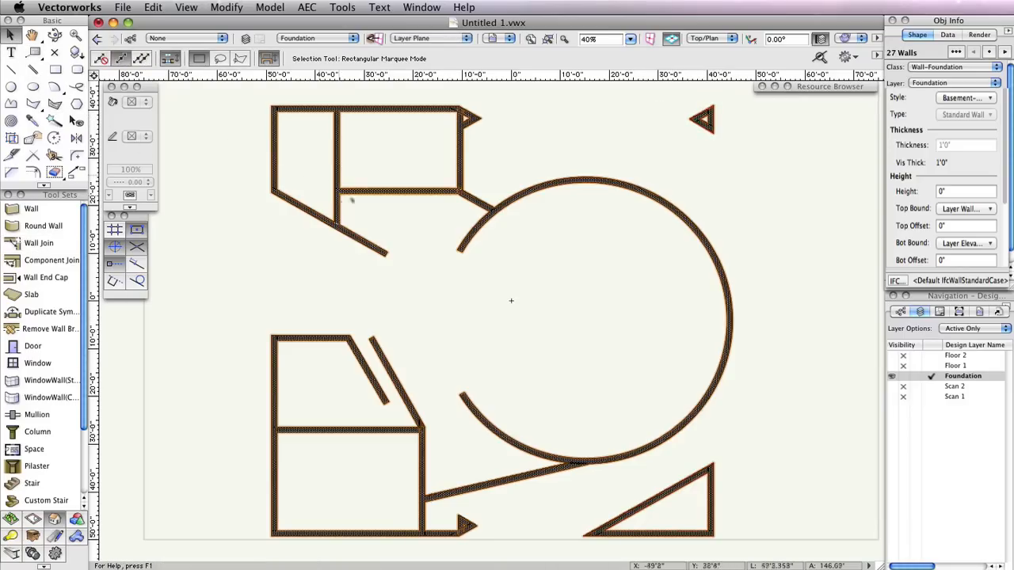
left_click(392, 273)
left_click(383, 251)
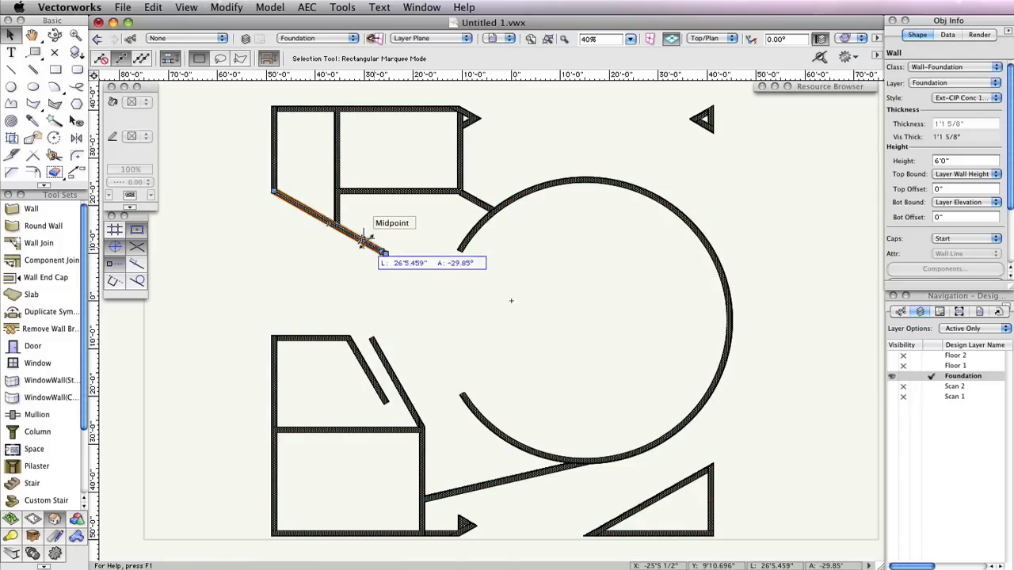
left_click(466, 402)
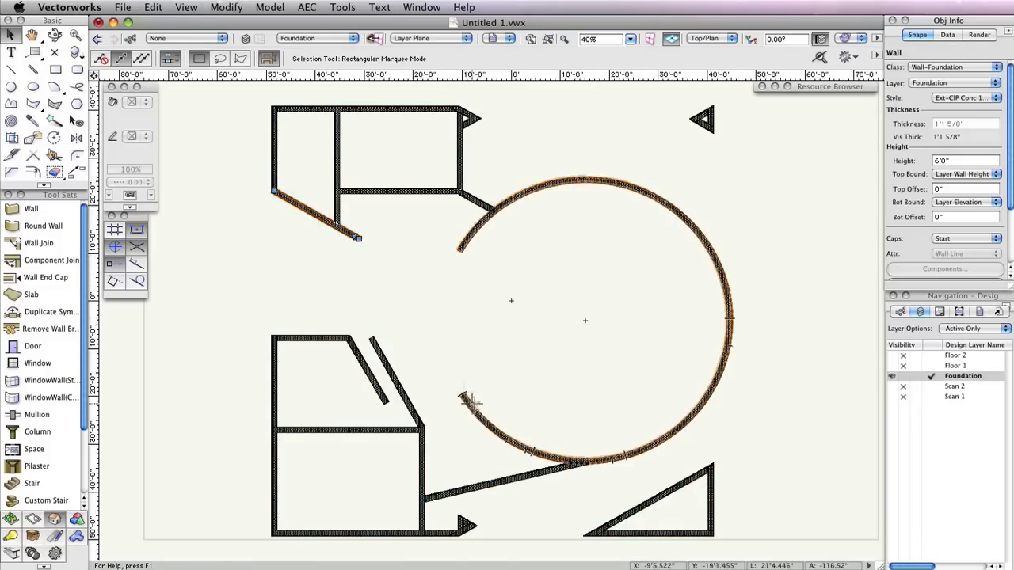
left_click(460, 250)
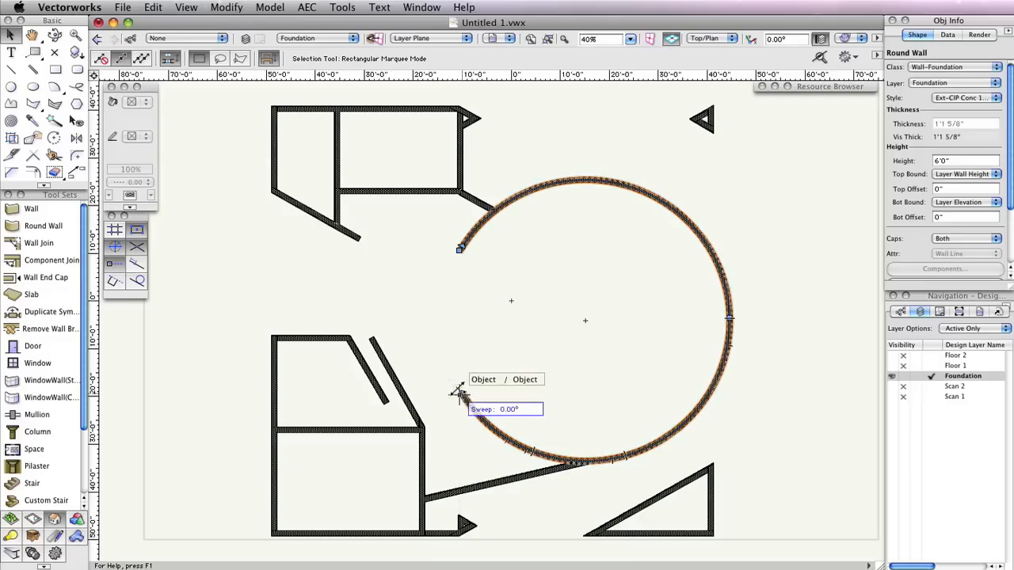
left_click(461, 394)
left_click(549, 341)
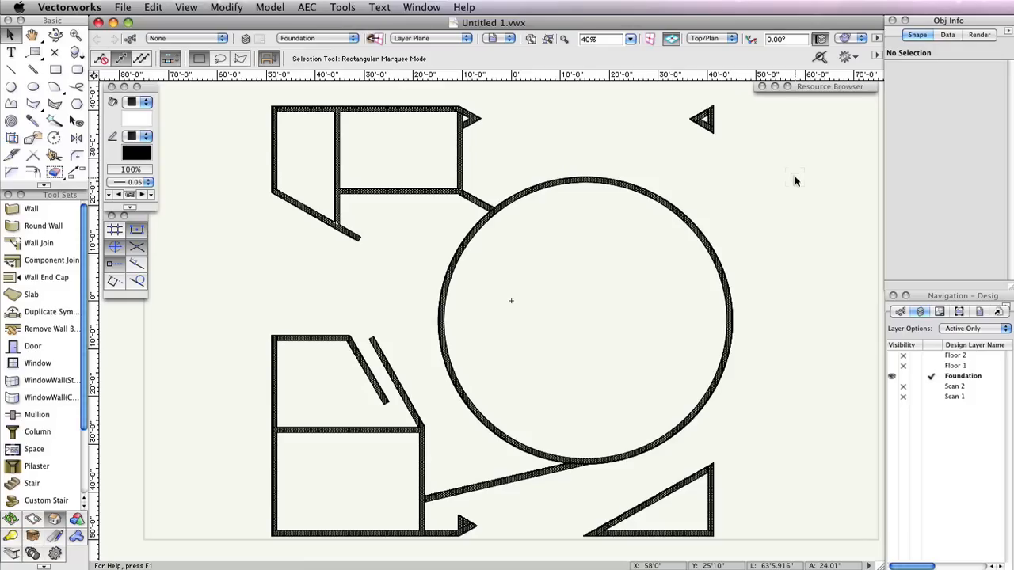
Set the Wall tool's preferences to the Foundation-CIP Conc Footing 12x36 wall style.
left_click(32, 208)
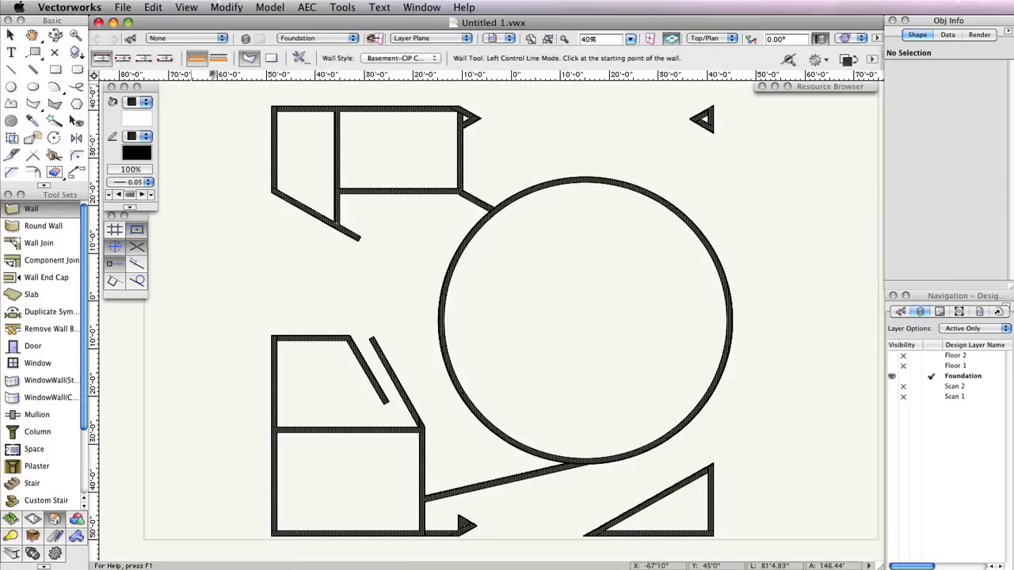
left_click(300, 58)
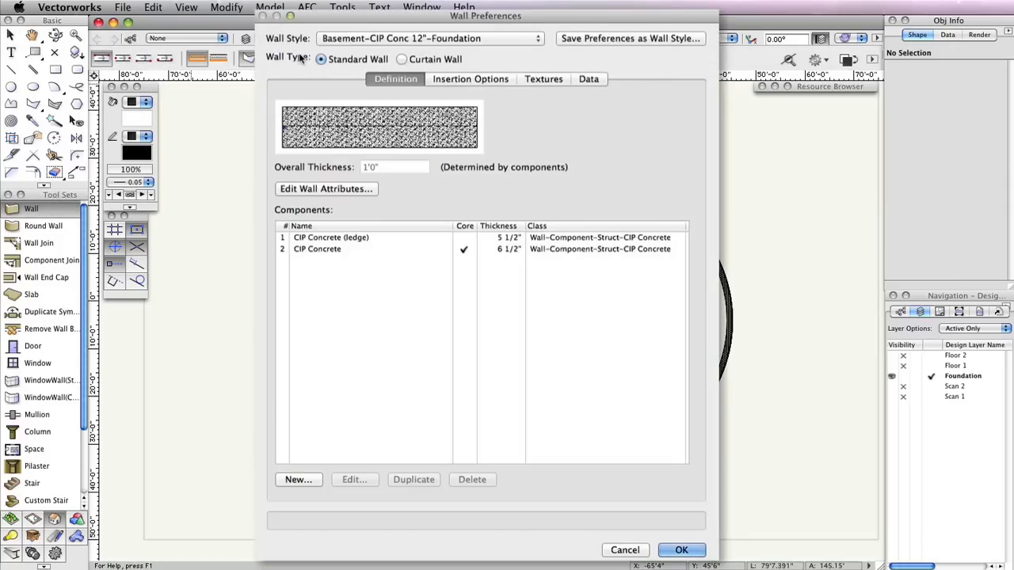
left_click(469, 41)
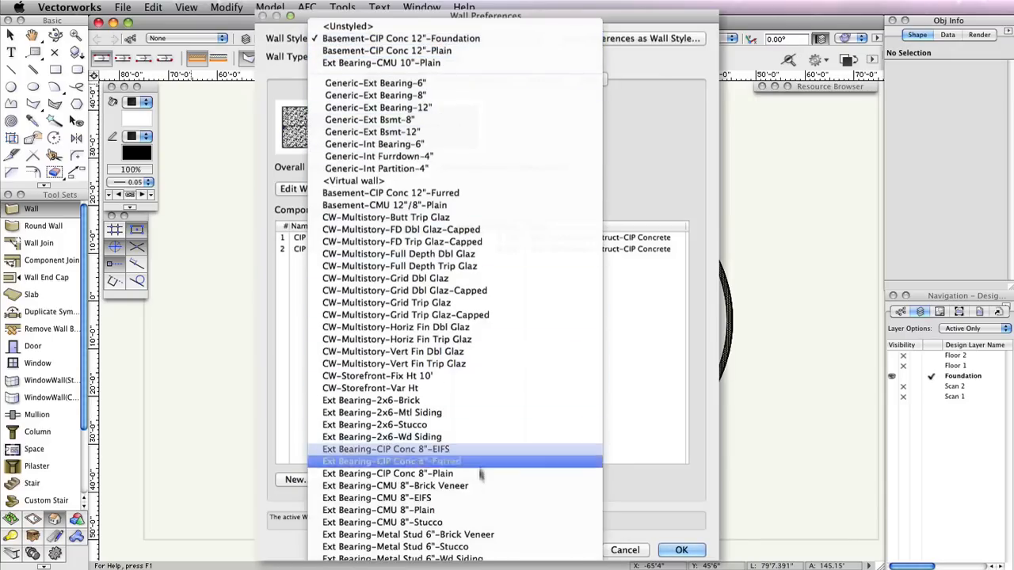
left_click(368, 340)
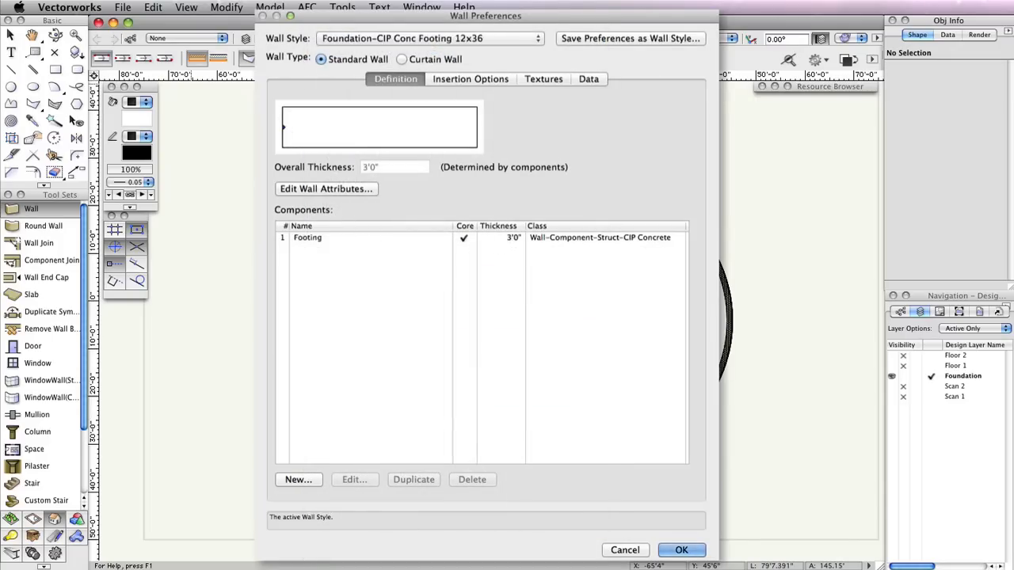
Set the wall's Footing component to 36" thickness with the Wall_Slab Concrete in situ HF hatch fill, and accept the wall preferences.
left_click(322, 236)
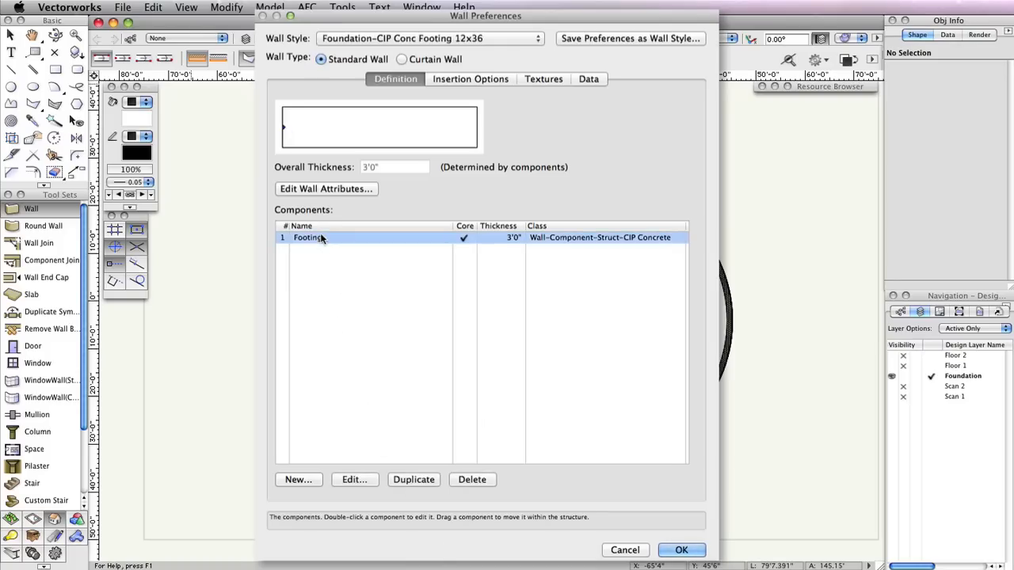
left_click(353, 480)
key("Tab")
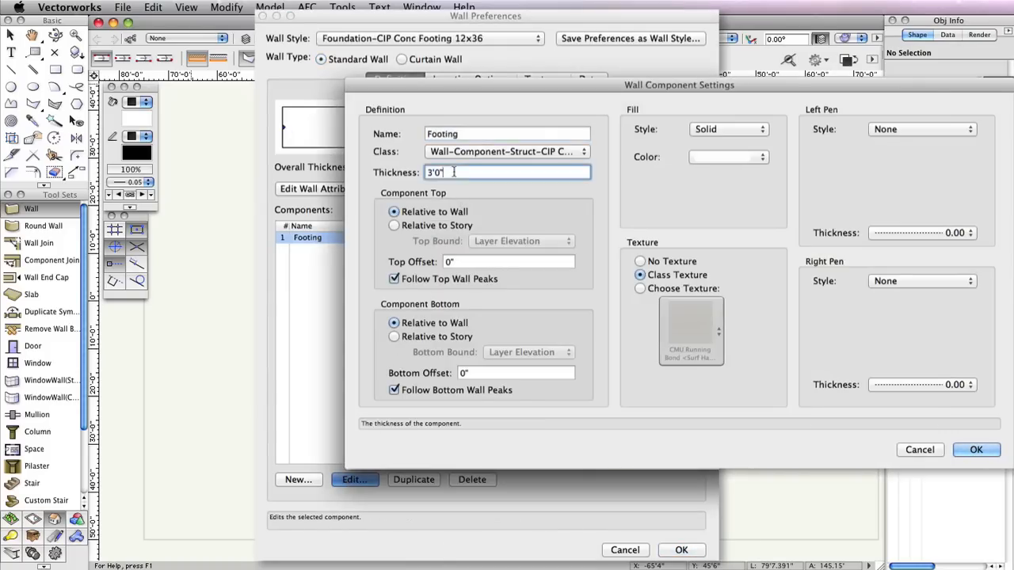
type("36\"")
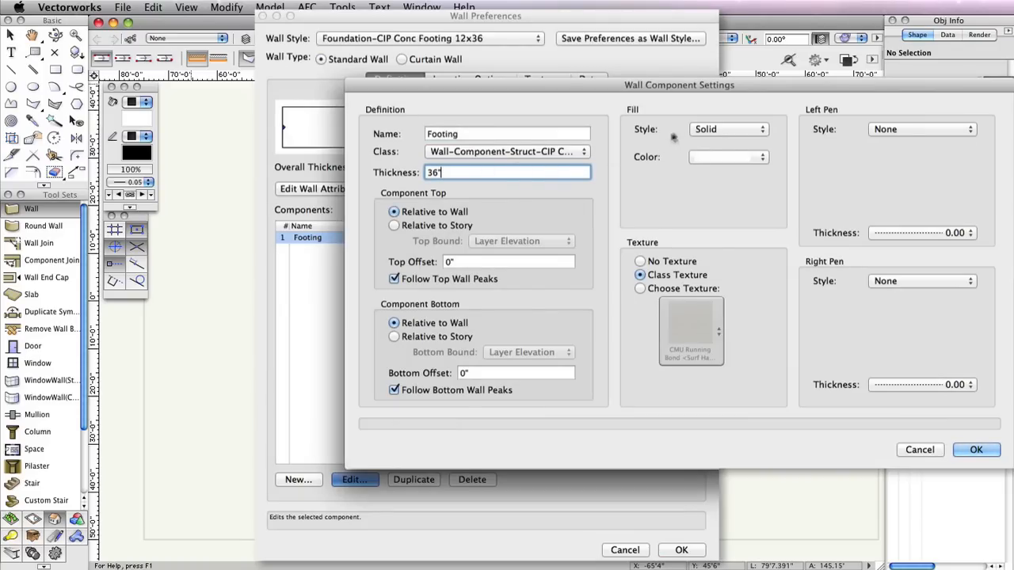
left_click(728, 129)
left_click(704, 155)
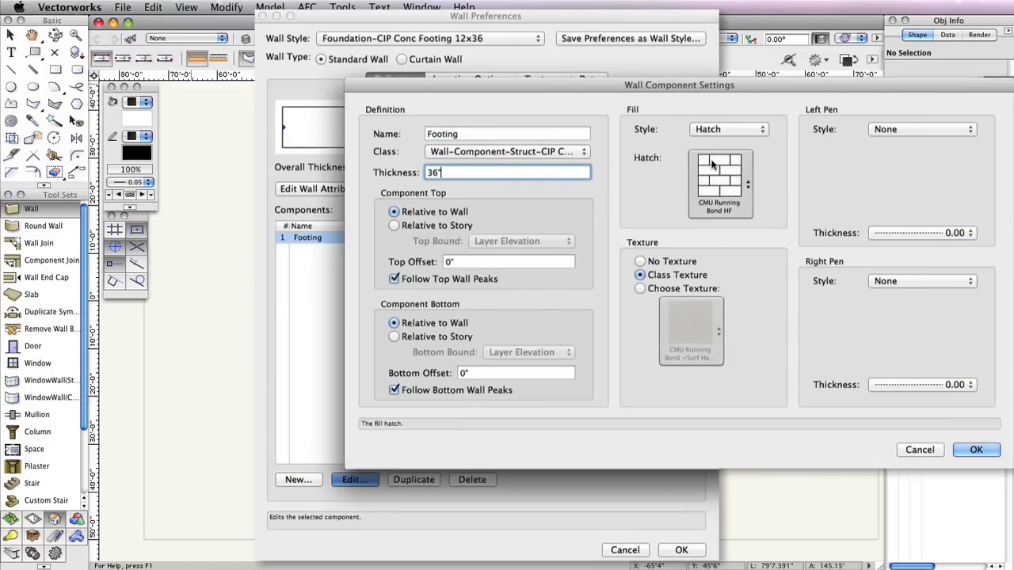
left_click(717, 170)
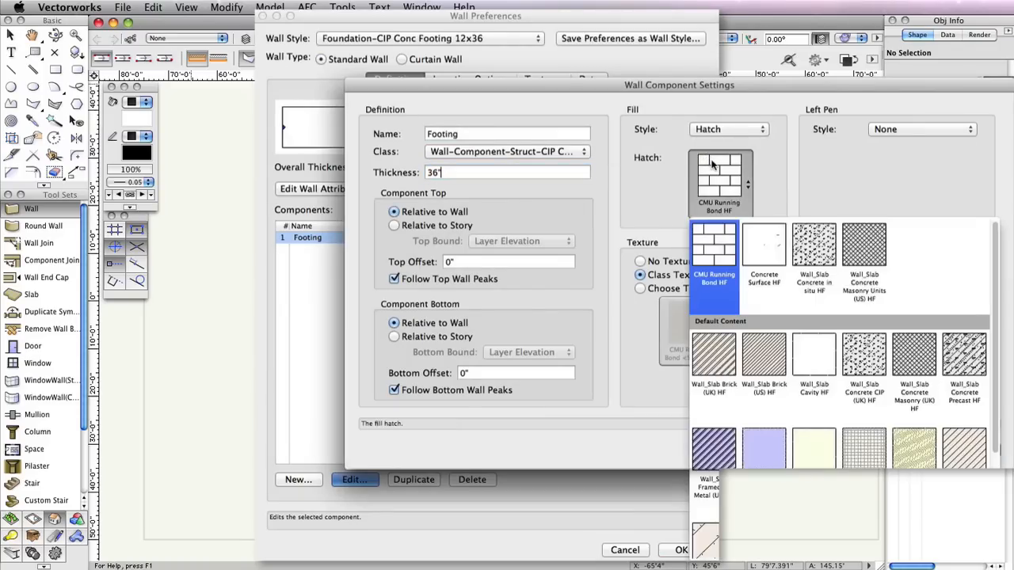
left_click(811, 252)
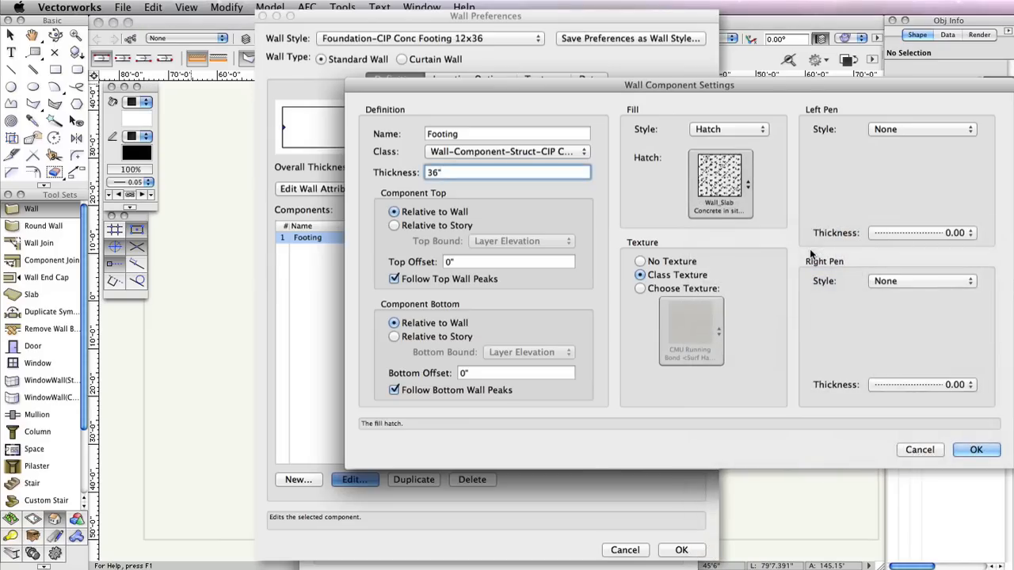
left_click(974, 450)
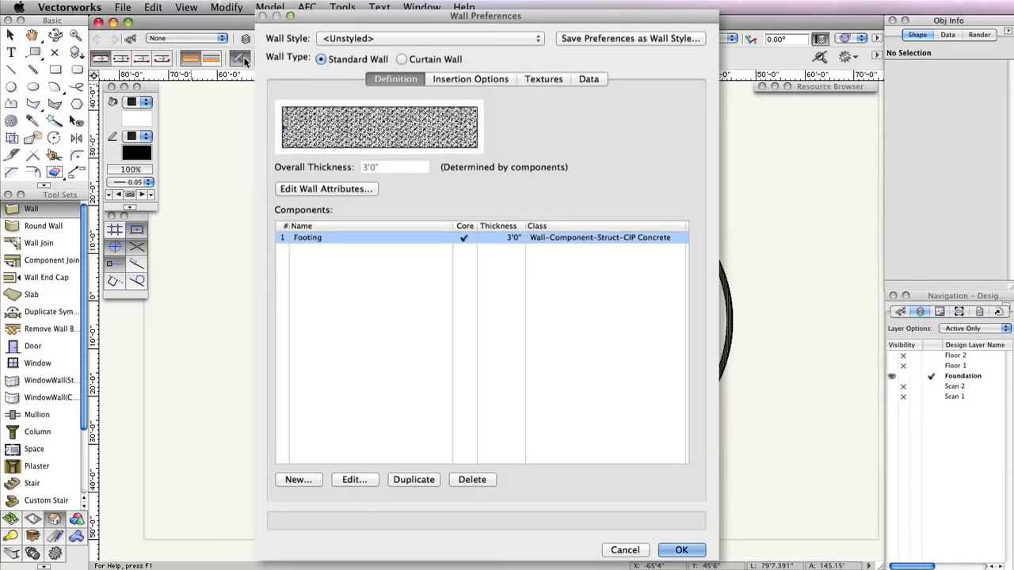
left_click(677, 549)
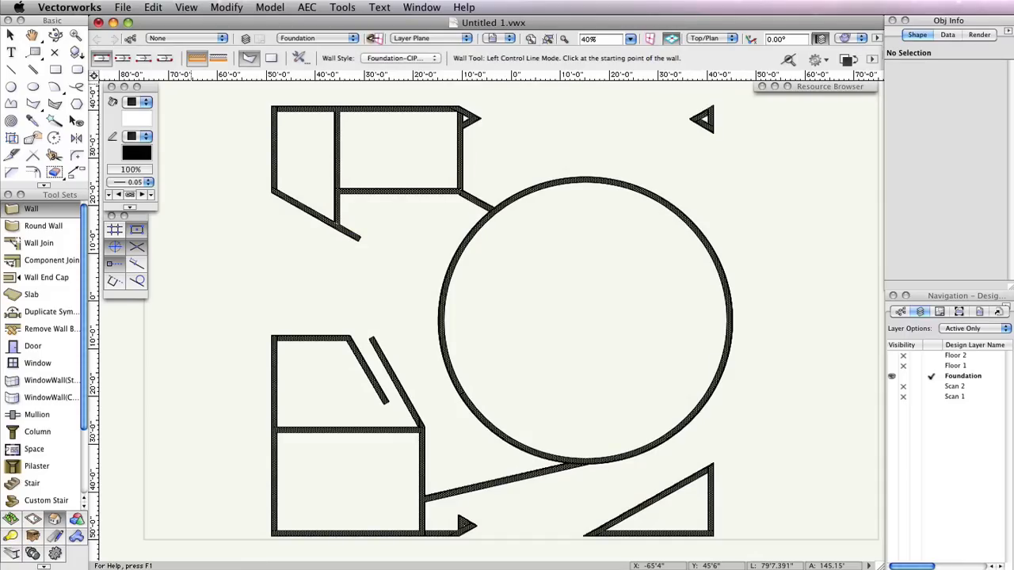
Duplicate the Foundation design layer, naming the copy Footing with stacking order 4.
left_click(247, 39)
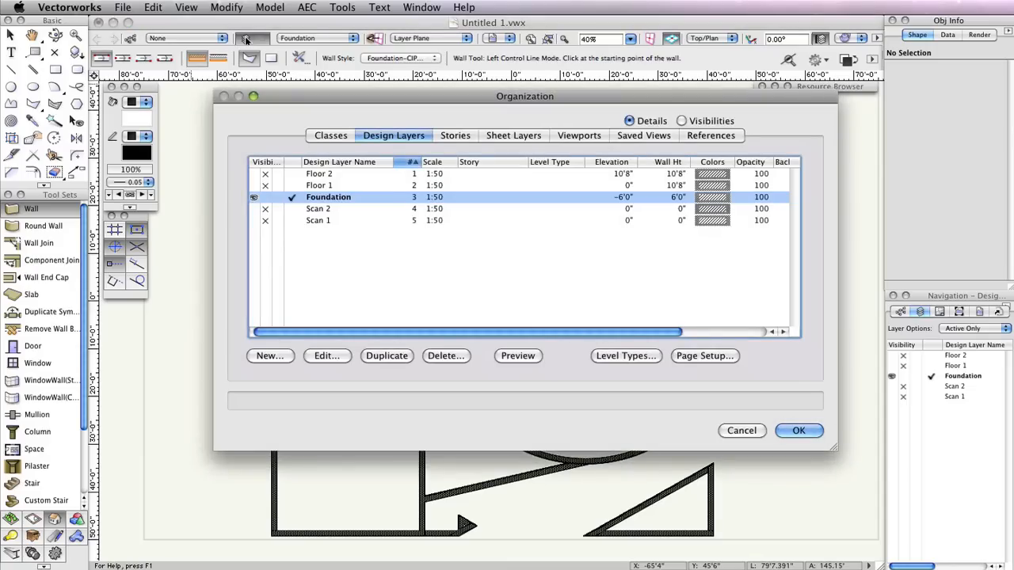
left_click(389, 355)
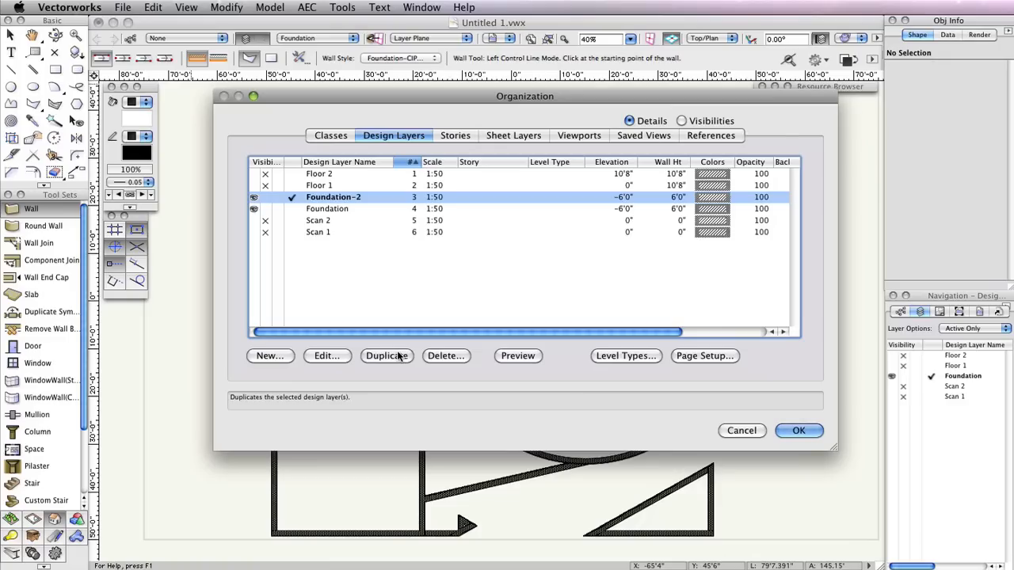
left_click(342, 356)
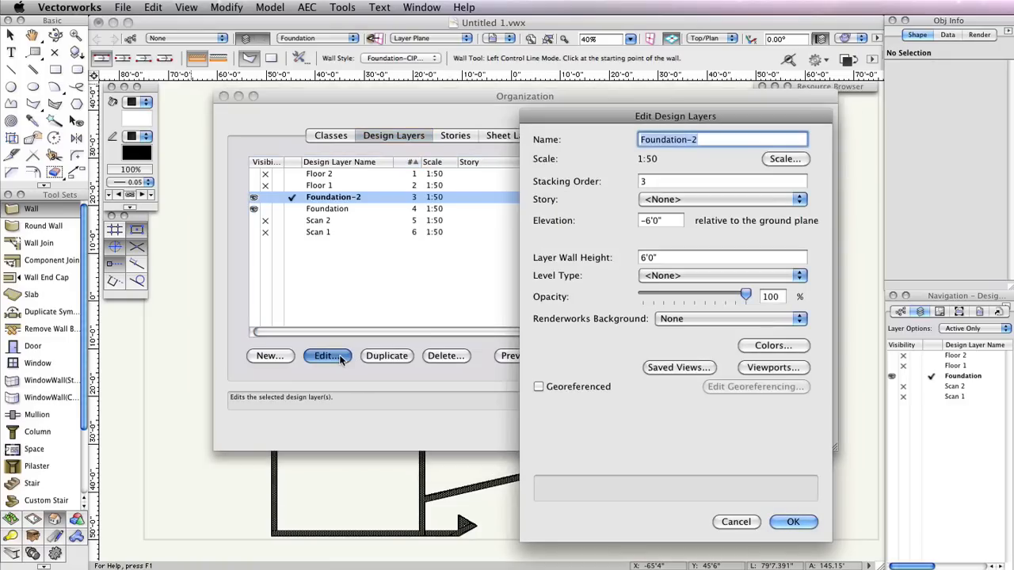
type("Footing")
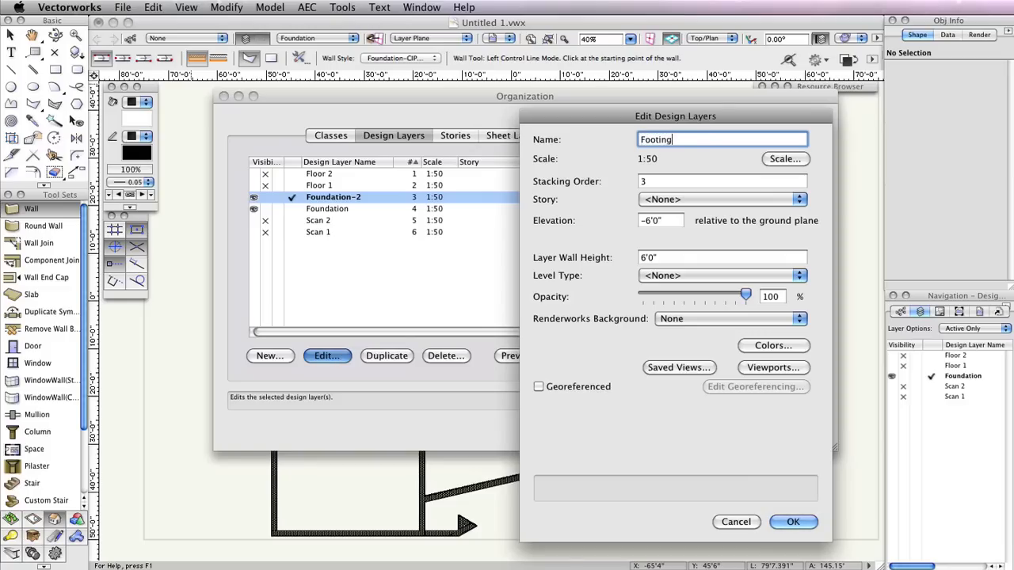
key("Tab")
type("4")
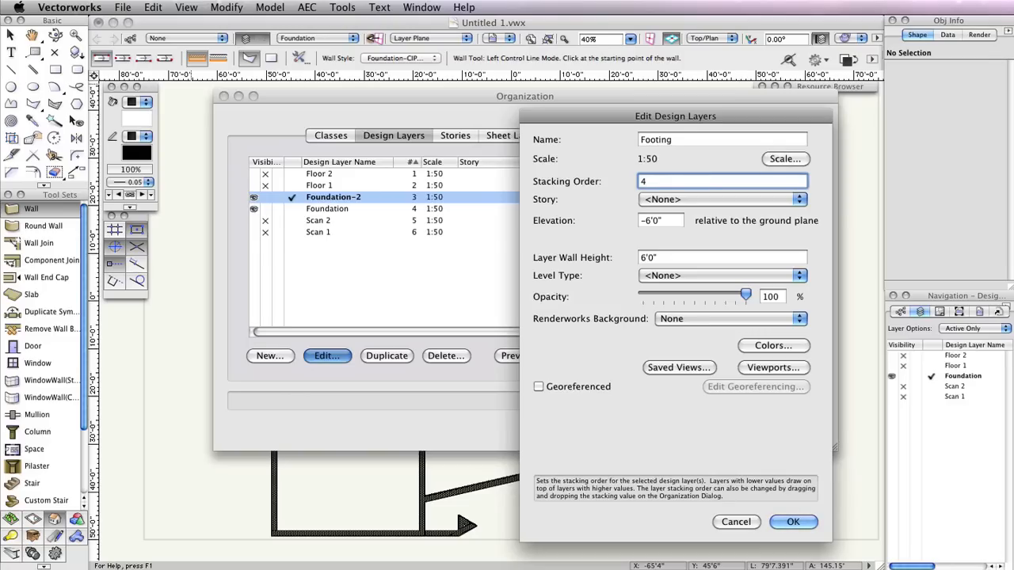
Set the Footing layer's elevation to -7'0" and its layer wall height to 1'0".
double_click(649, 220)
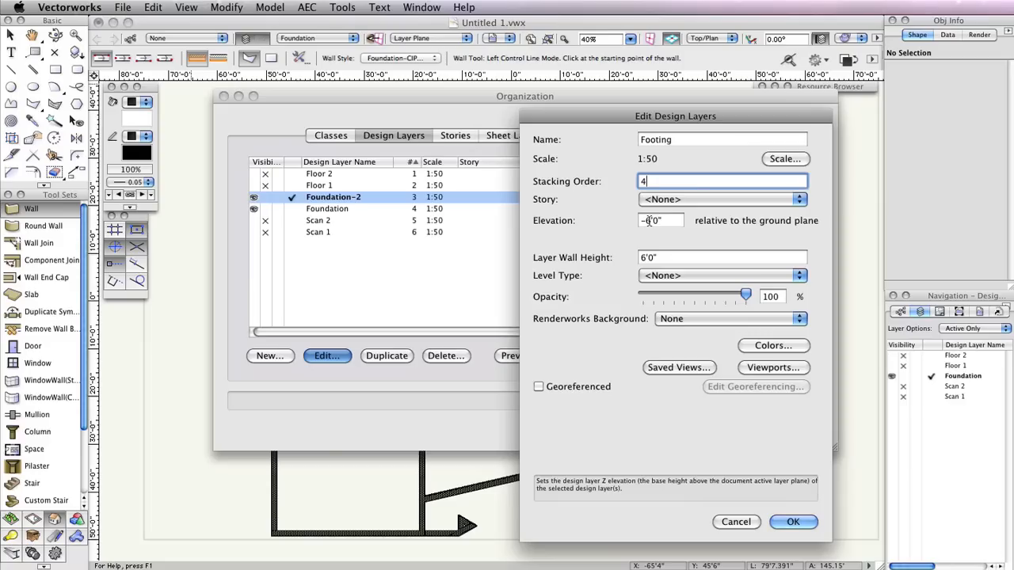
key("BackSpace")
type("7")
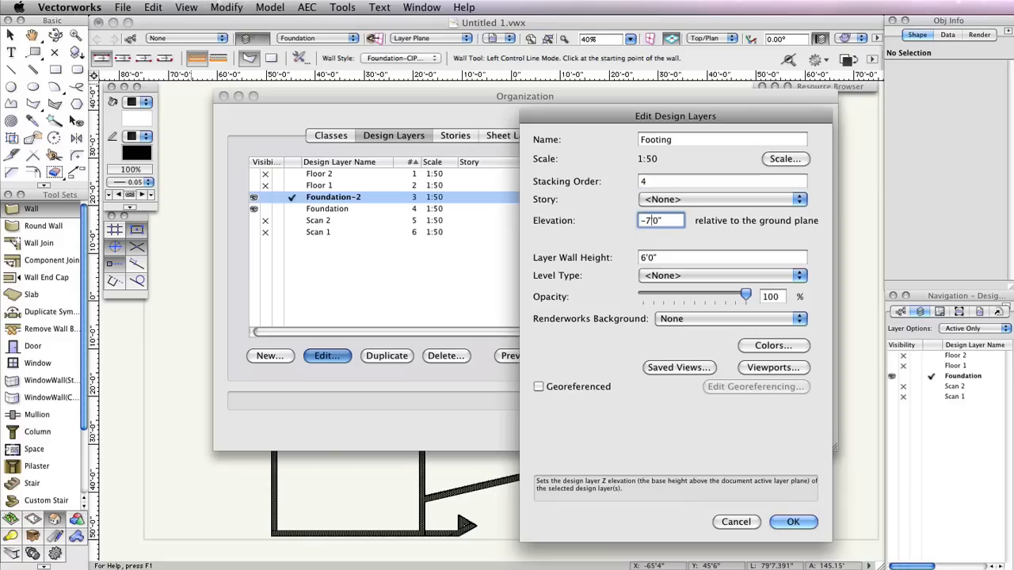
double_click(645, 258)
key("BackSpace")
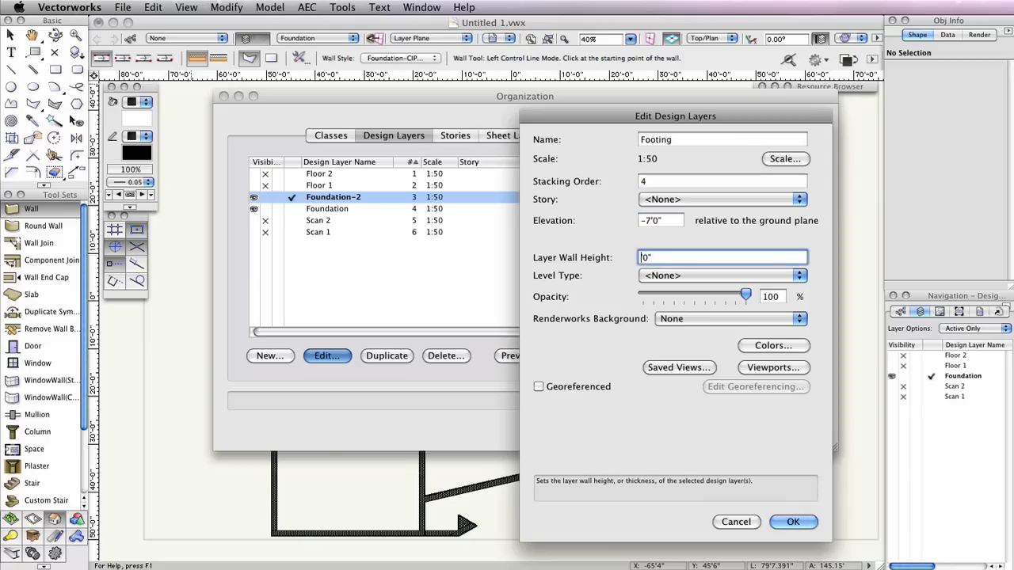
type("1")
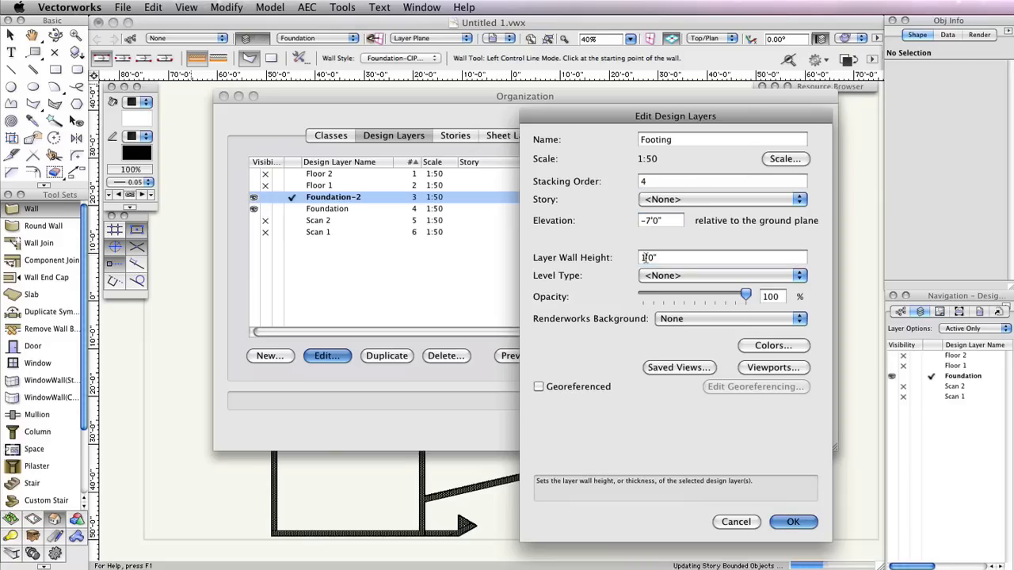
key("Return")
key("Return")
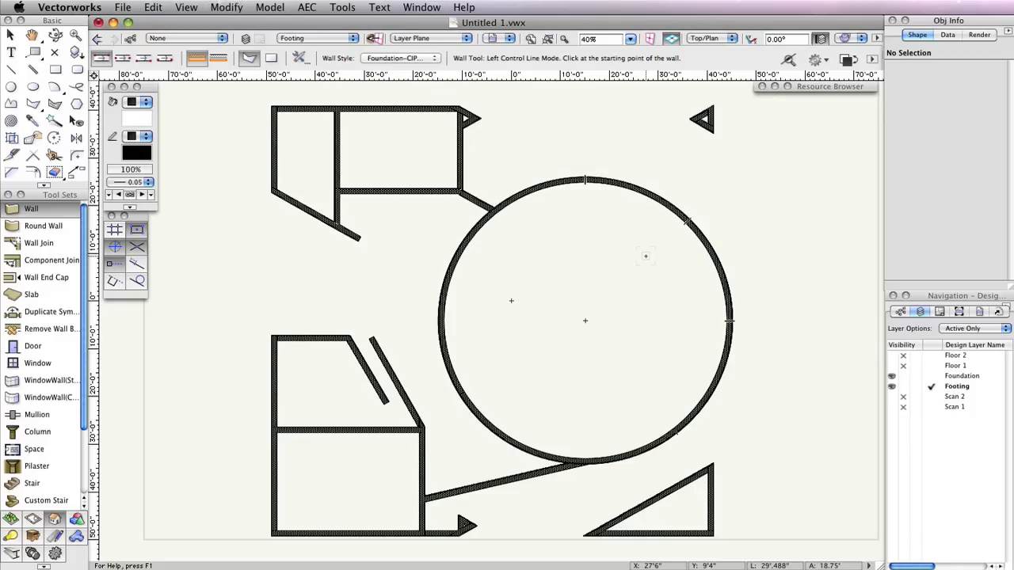
Select all walls on the Footing layer and choose Foundation-CIP Conc Footing 12x36 as their replacement style.
left_click(935, 388)
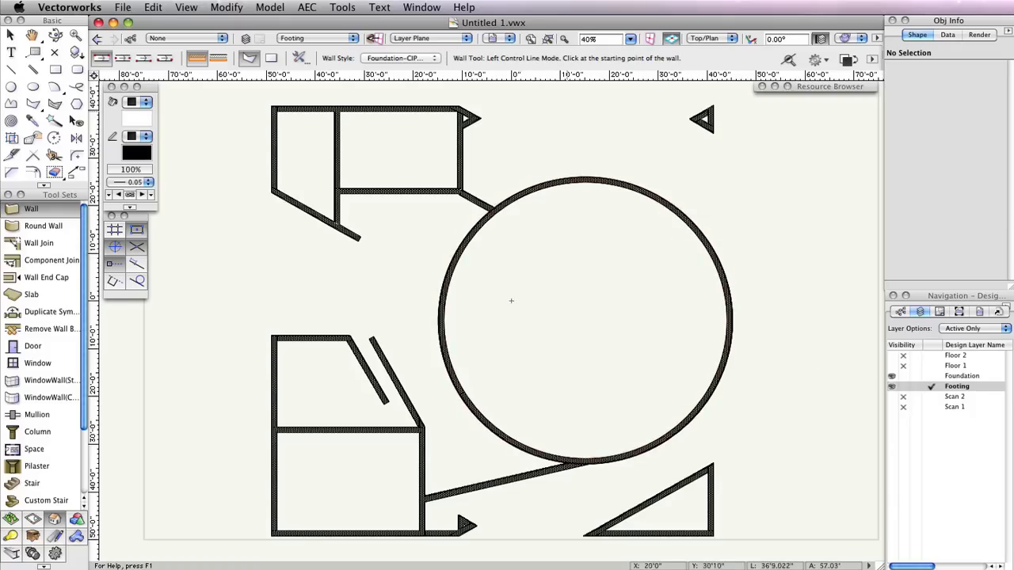
left_click(147, 7)
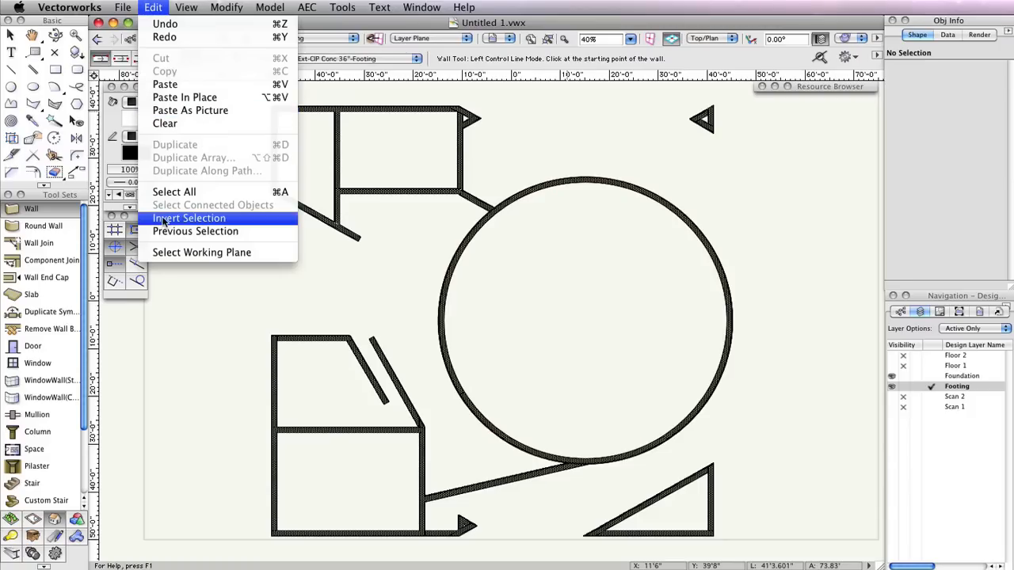
left_click(178, 194)
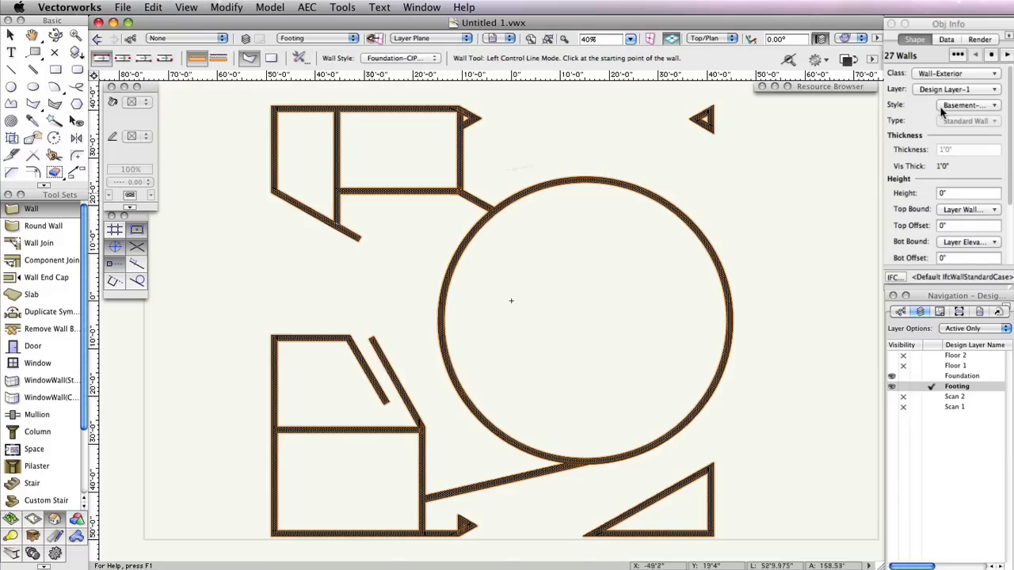
left_click(944, 107)
left_click(951, 131)
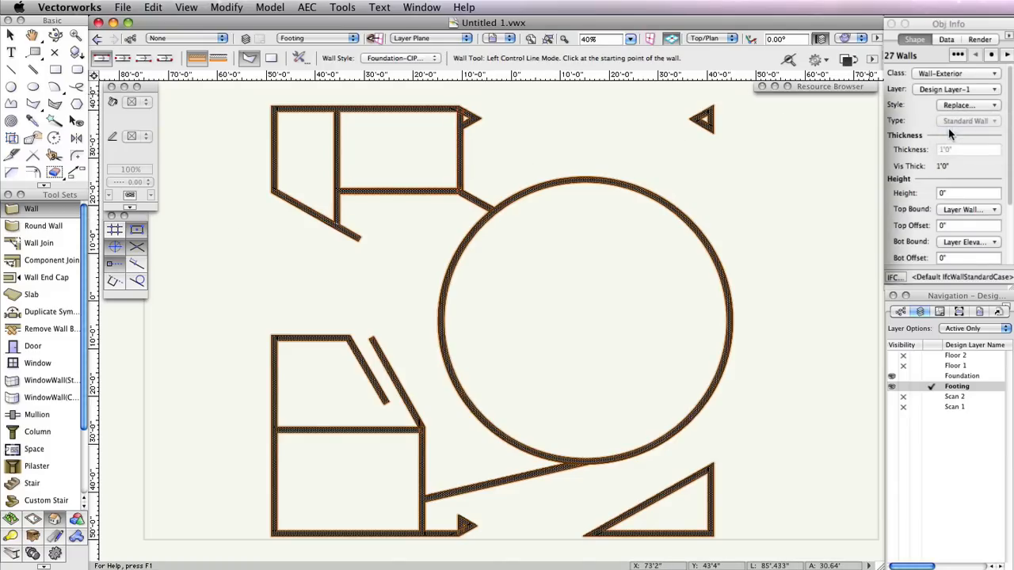
left_click(800, 99)
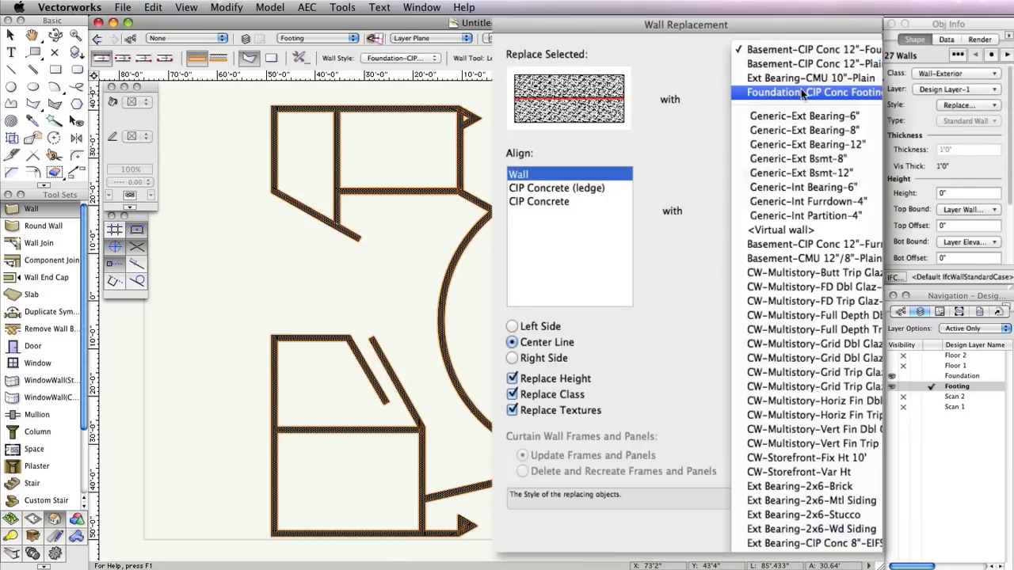
left_click(803, 92)
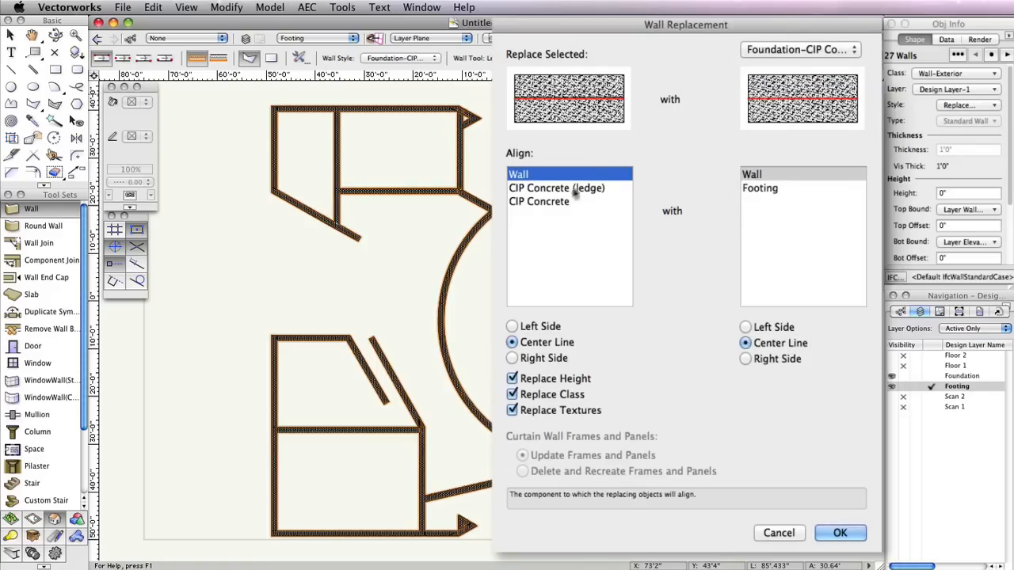
Replace the selected walls, aligning the CIP Concrete center line with the Footing component's center line, and save the file.
left_click(540, 202)
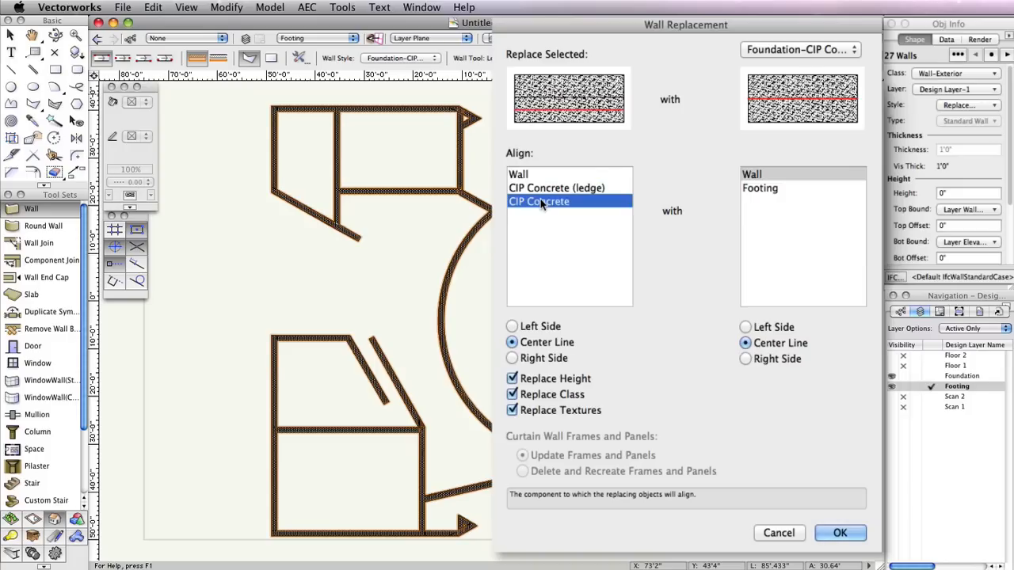
left_click(759, 192)
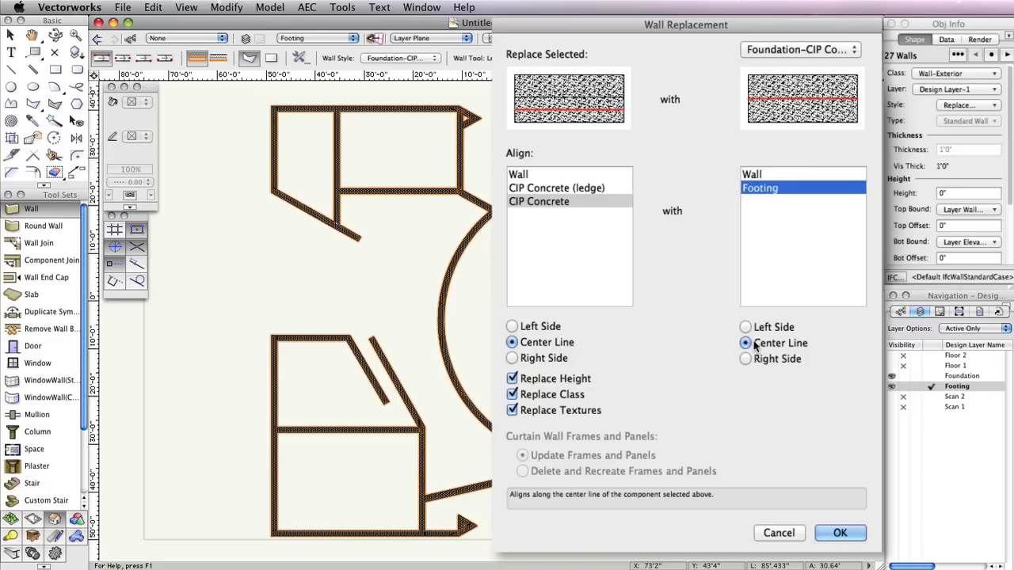
left_click(824, 533)
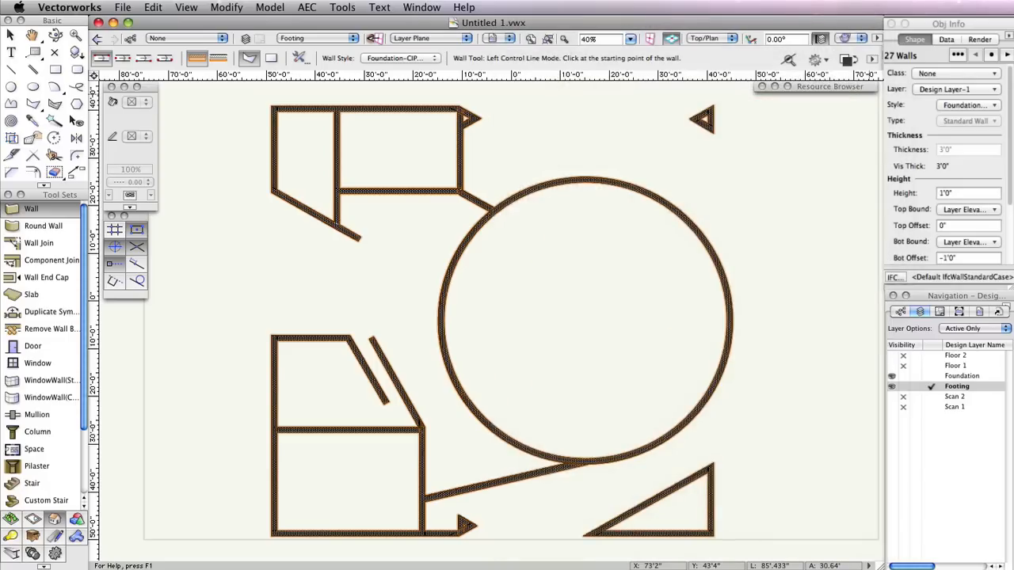
key("super+s")
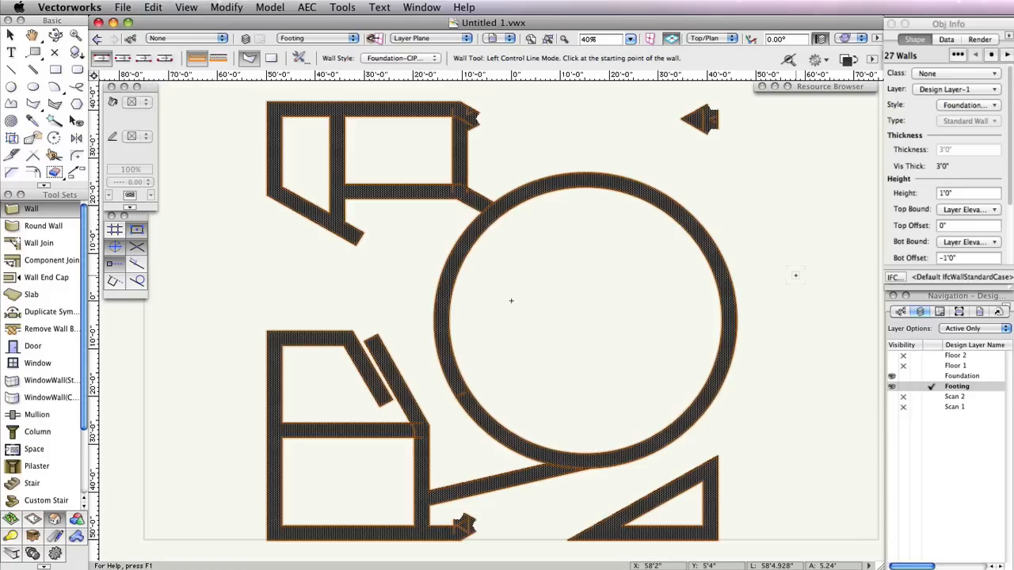
key("x")
key("x")
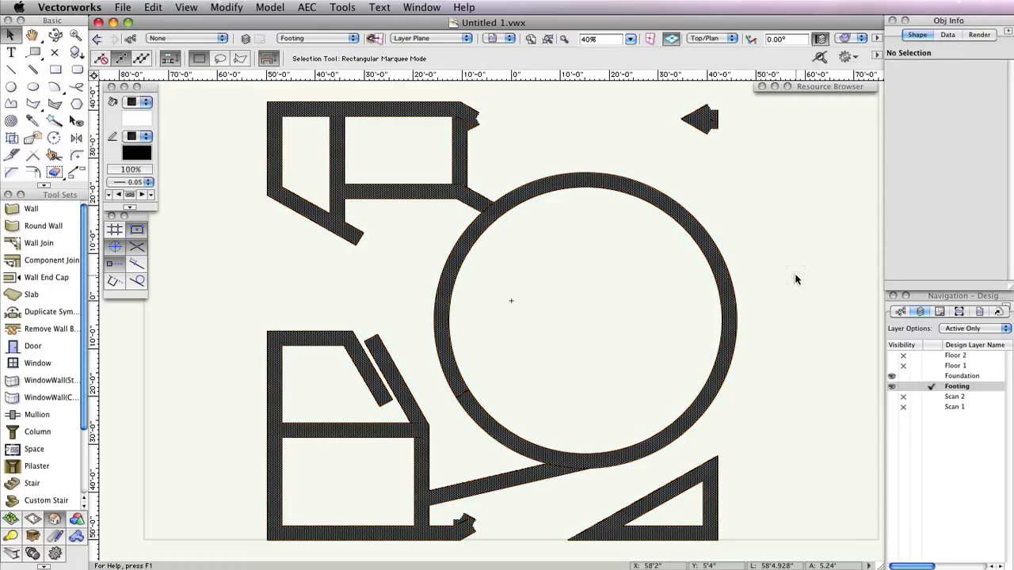
Delete two of the three footing walls of the isolated triangular column north-east of the circular wall.
left_click(708, 110)
left_click(709, 112)
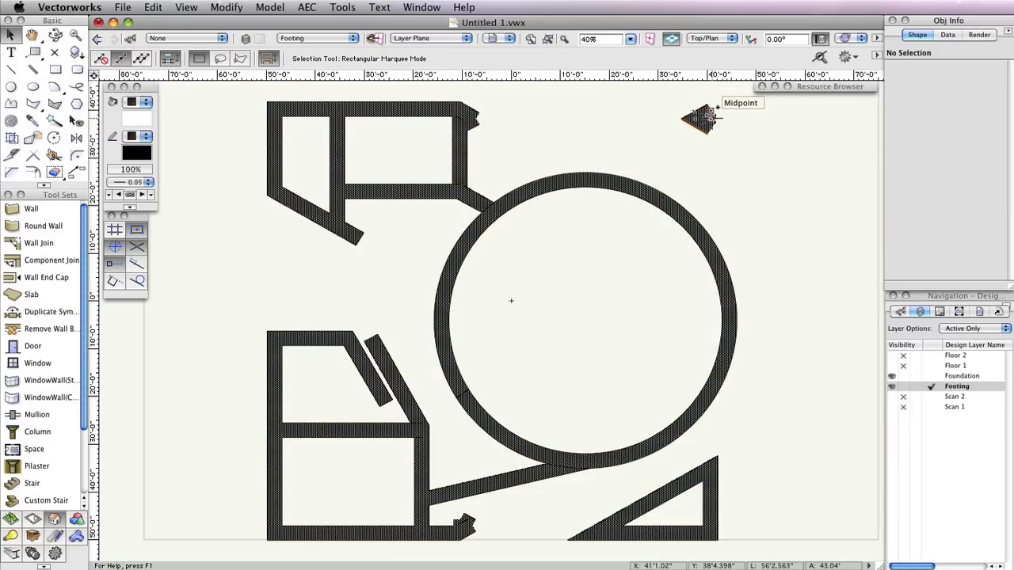
left_click(710, 116)
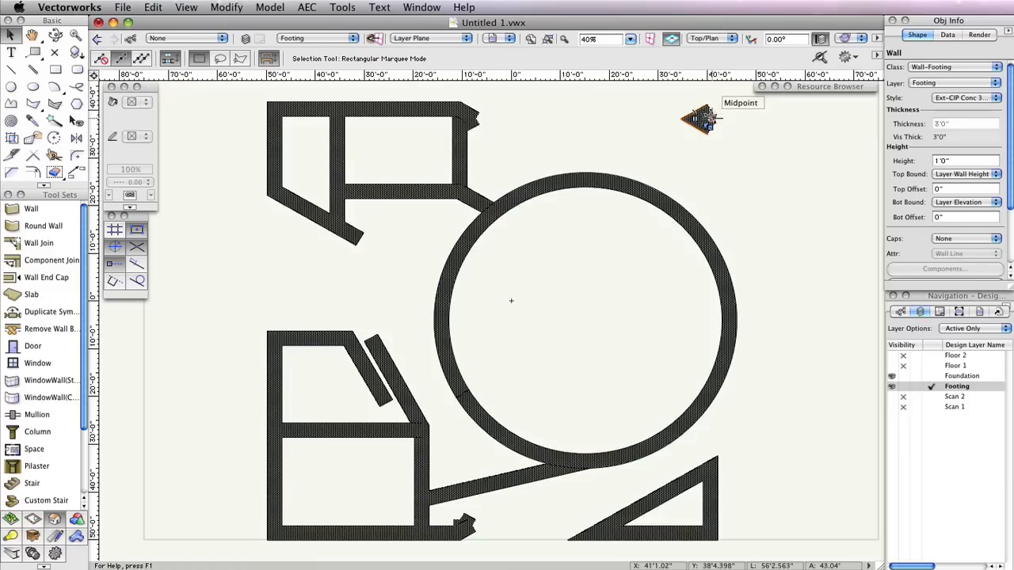
left_click(709, 116)
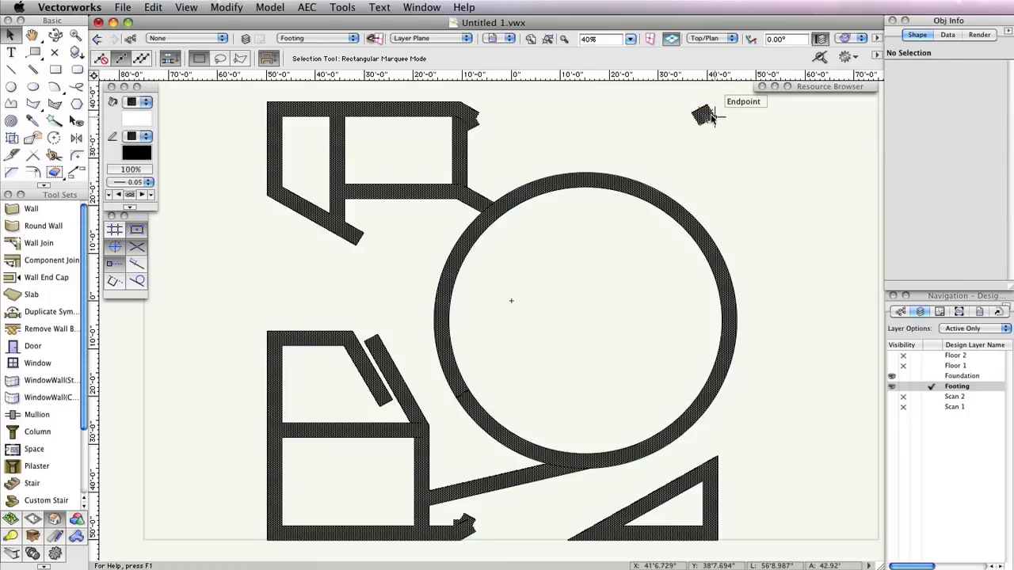
Try to rotate the remaining footing wall of the north-east column about its midpoint to an angle of 180°.
left_click(710, 112)
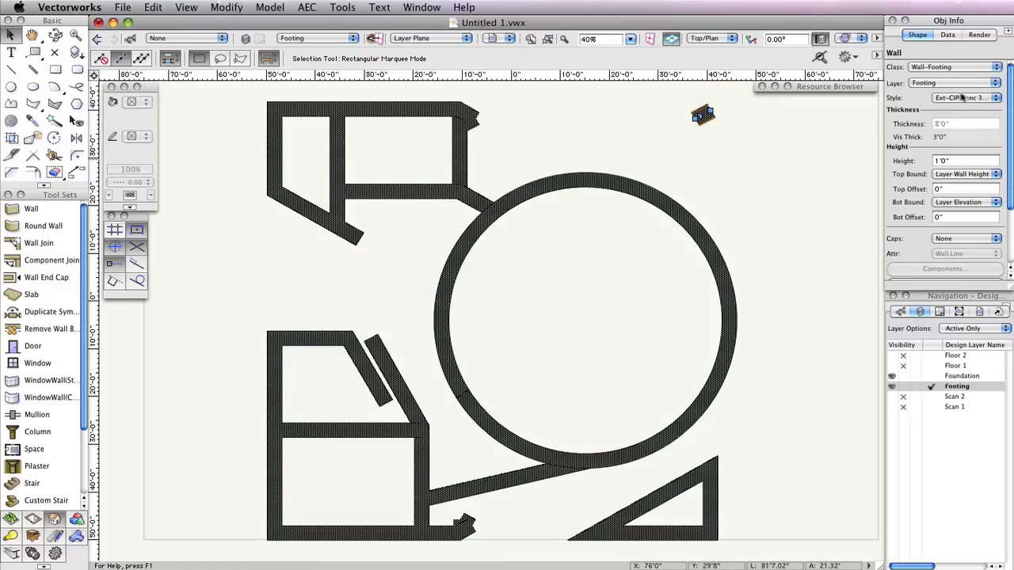
left_click_drag(1011, 109, 1011, 152)
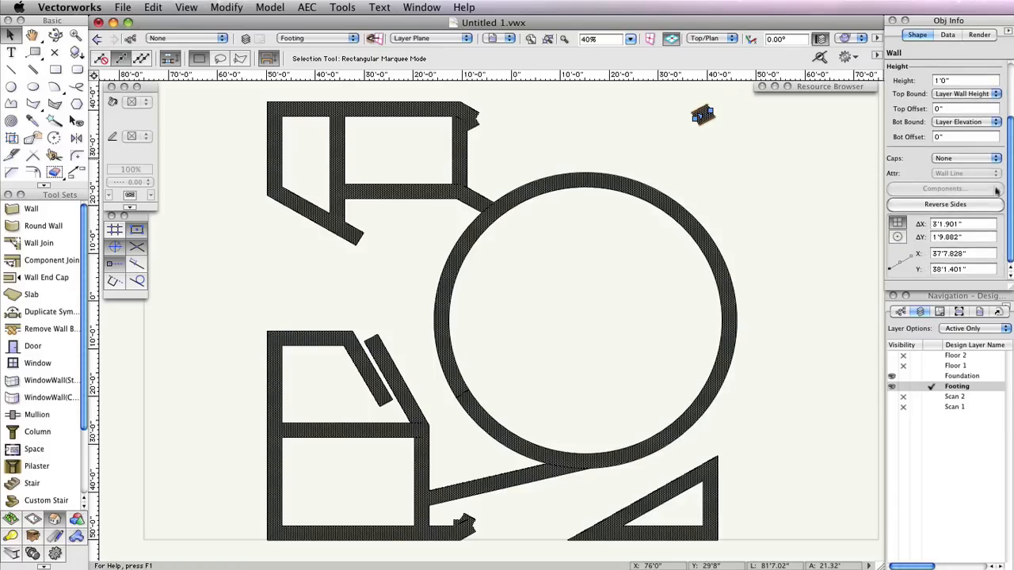
left_click(897, 237)
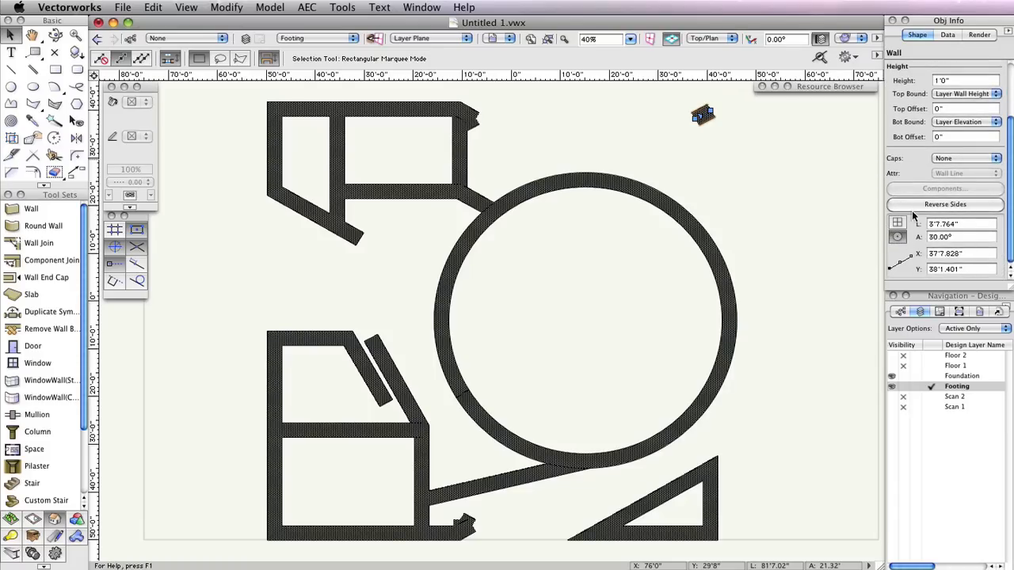
left_click(901, 263)
left_click(957, 233)
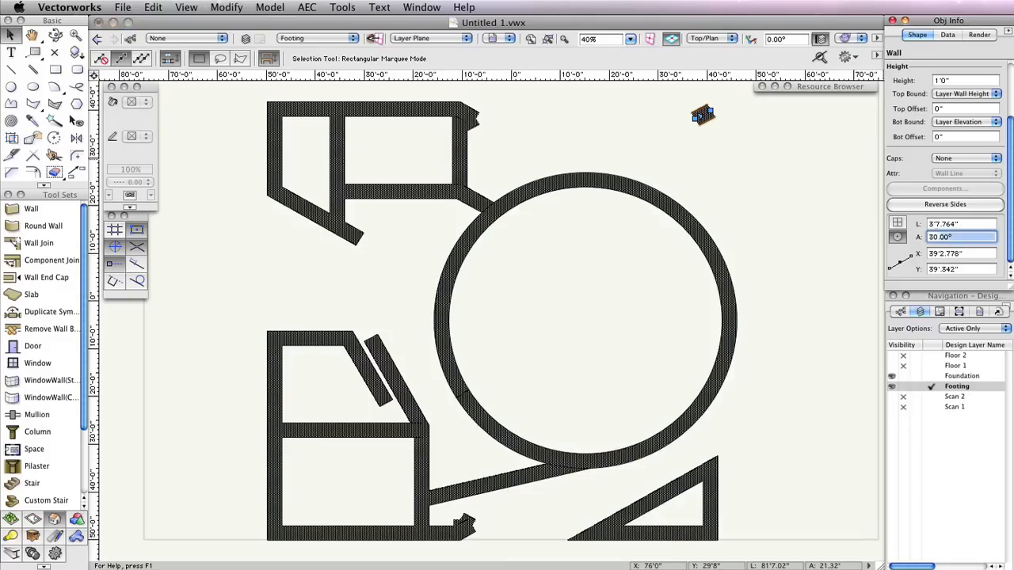
type("180")
key("Return")
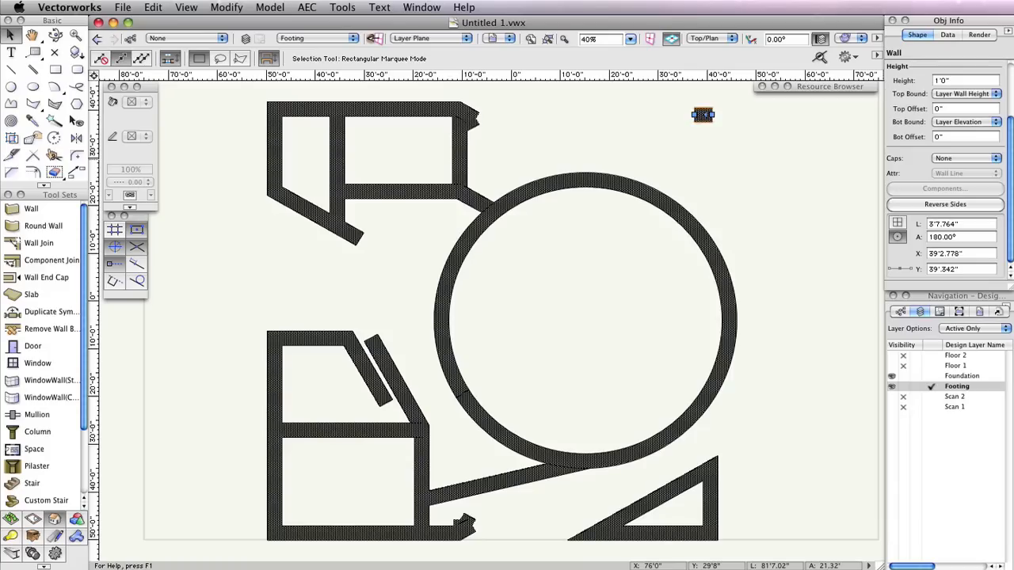
Delete two footing walls of the small triangular column at the east end of the building's south wall.
left_click(466, 517)
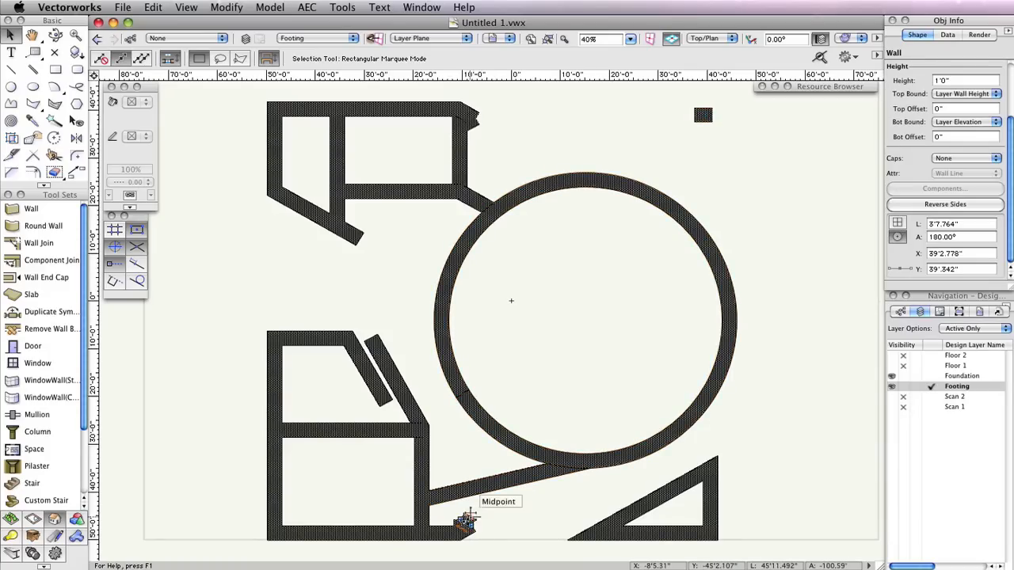
left_click(564, 538)
left_click(579, 520)
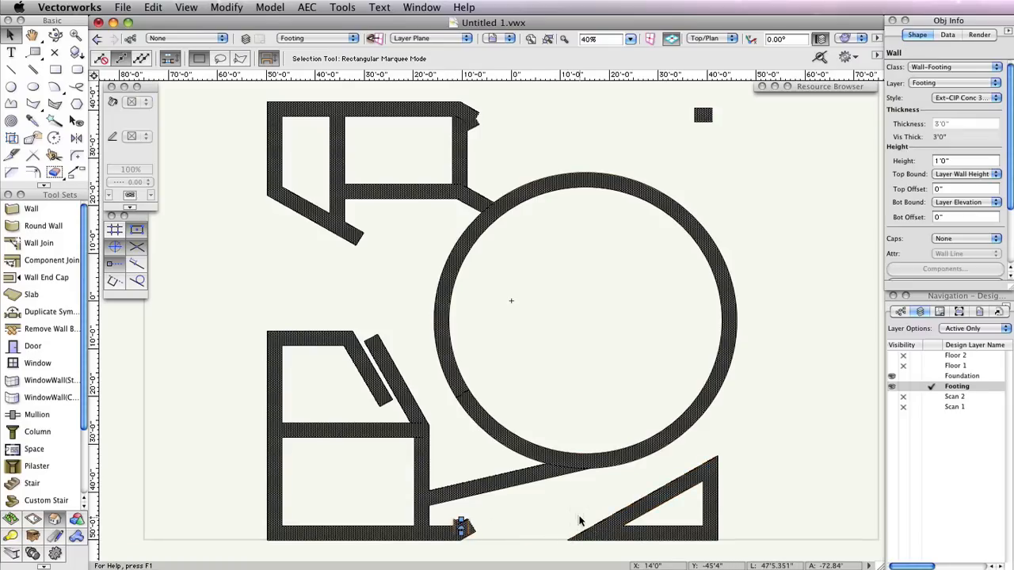
left_click(579, 521)
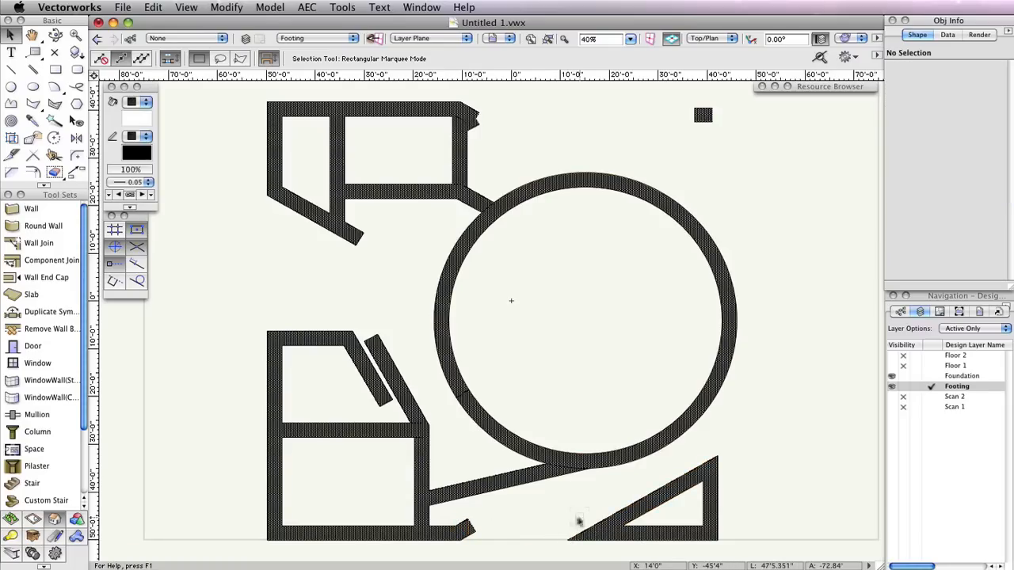
Rotate the remaining short footing wall at the south wall's east end to 90° about its lower-left endpoint.
left_click(463, 524)
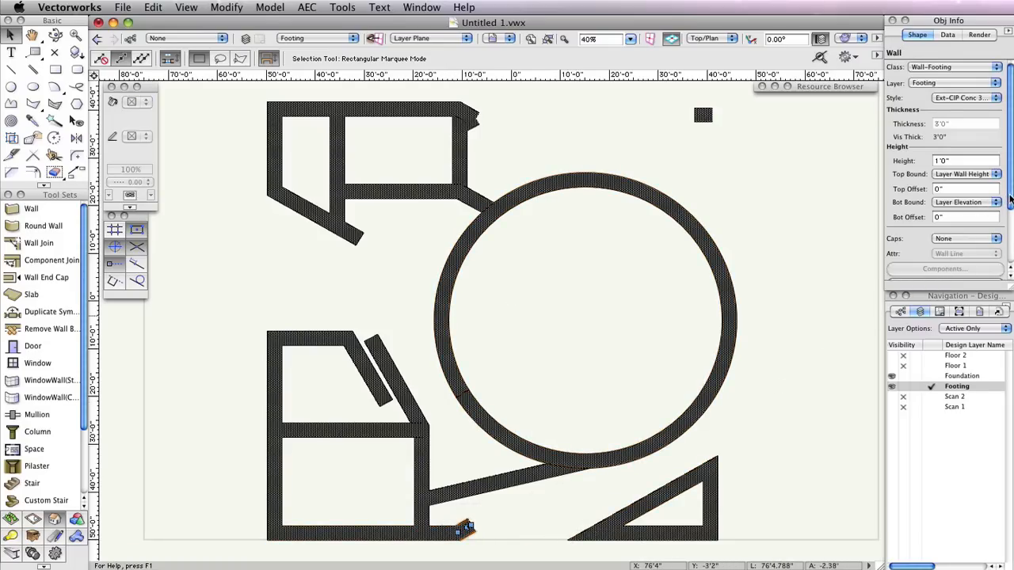
left_click_drag(1011, 199, 1010, 267)
left_click(898, 237)
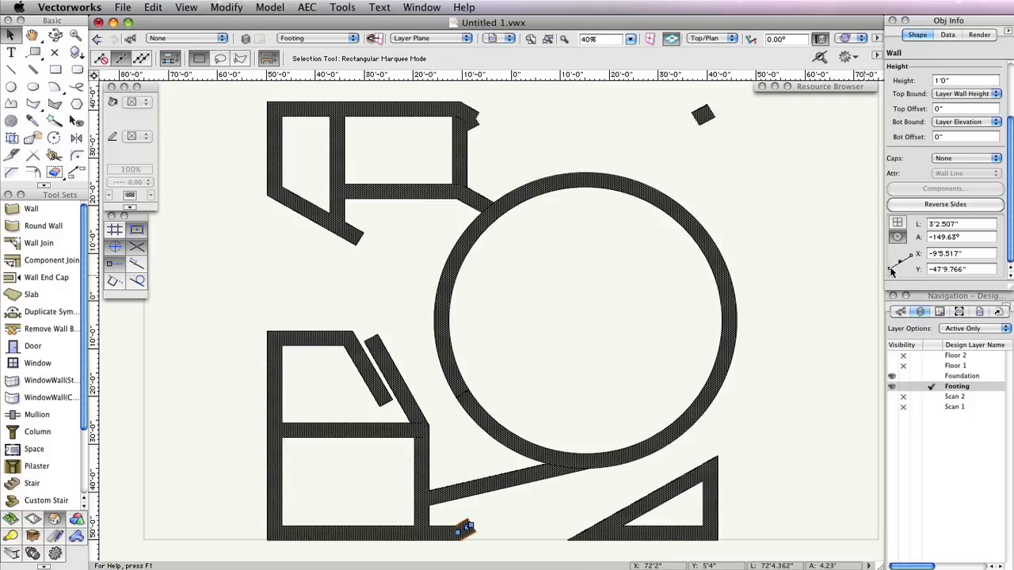
left_click(891, 268)
left_click(955, 236)
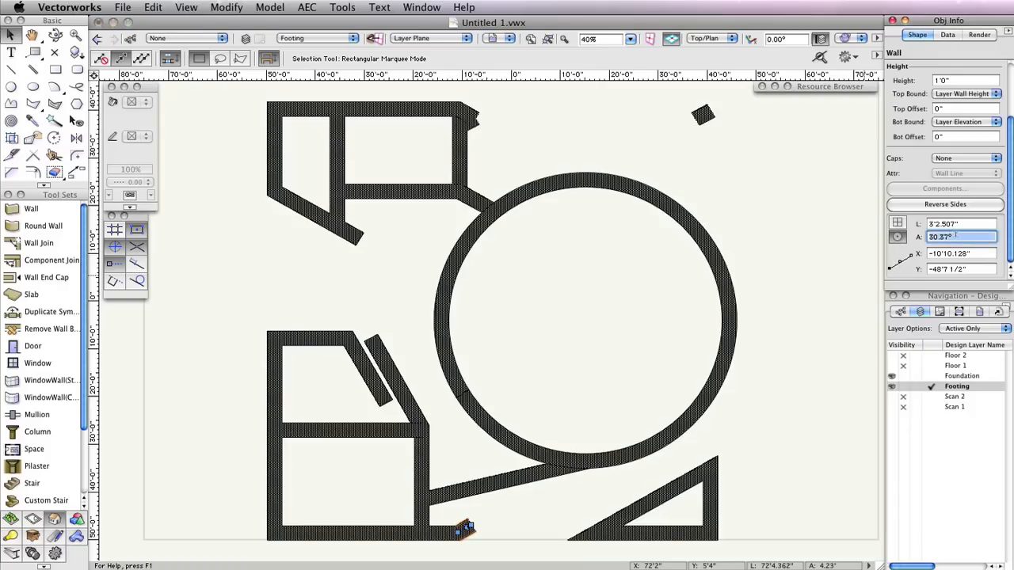
type("90")
key("Return")
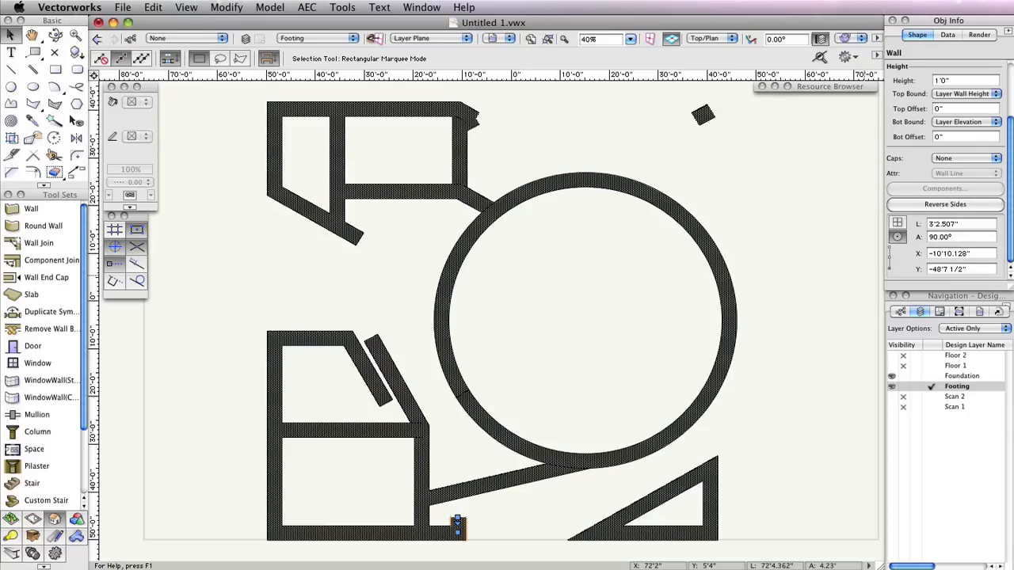
Reduce the north wall's east-end triangular footing to one short wall and rotate it to -90° about its upper-left endpoint.
left_click(702, 115)
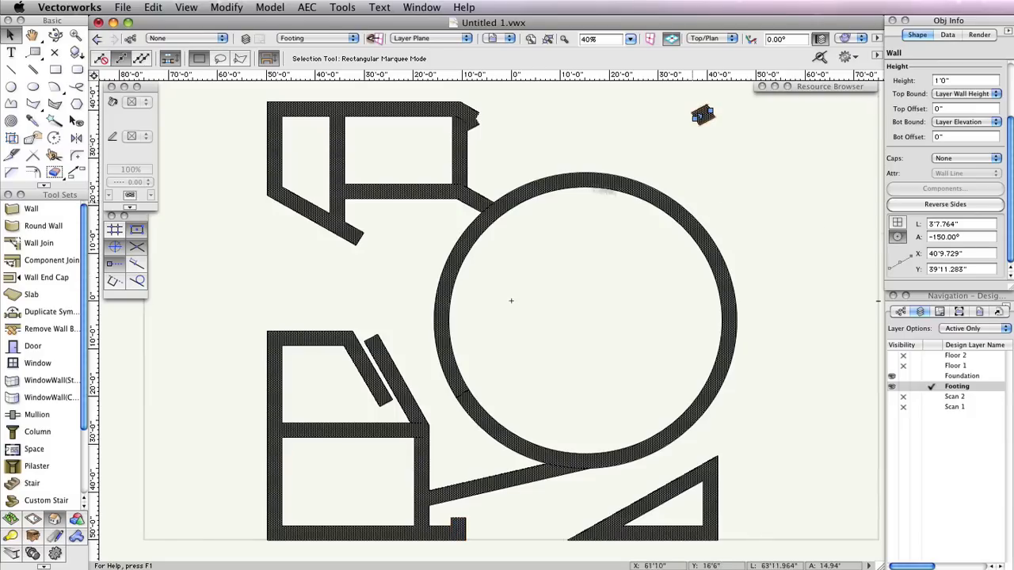
left_click(465, 115)
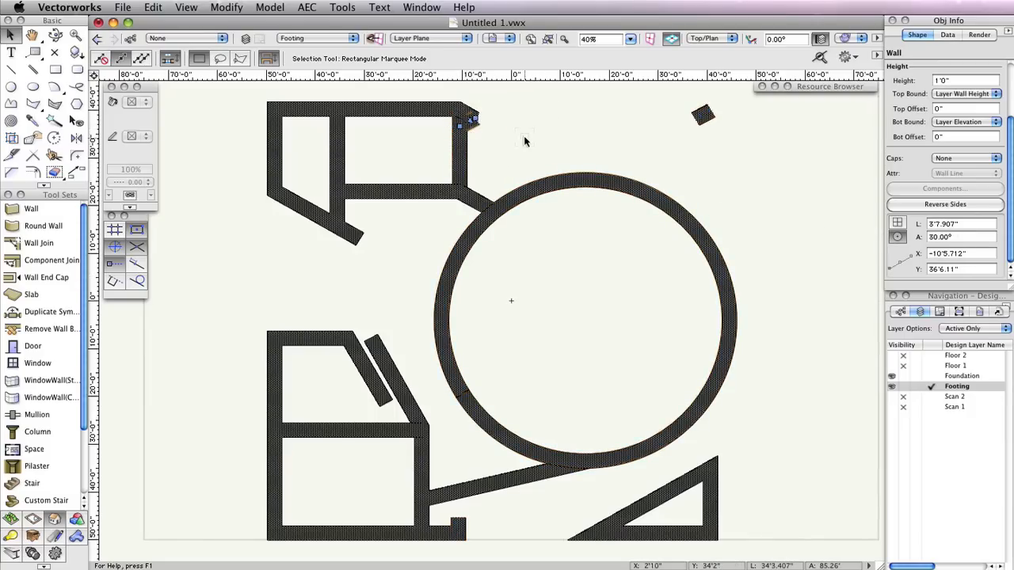
left_click_drag(1012, 154, 1011, 249)
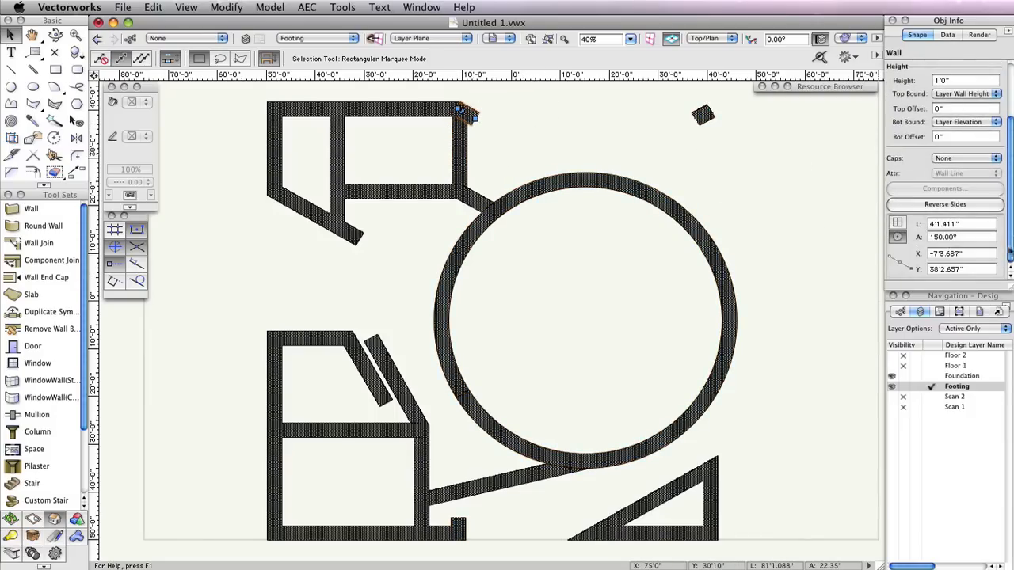
left_click(898, 237)
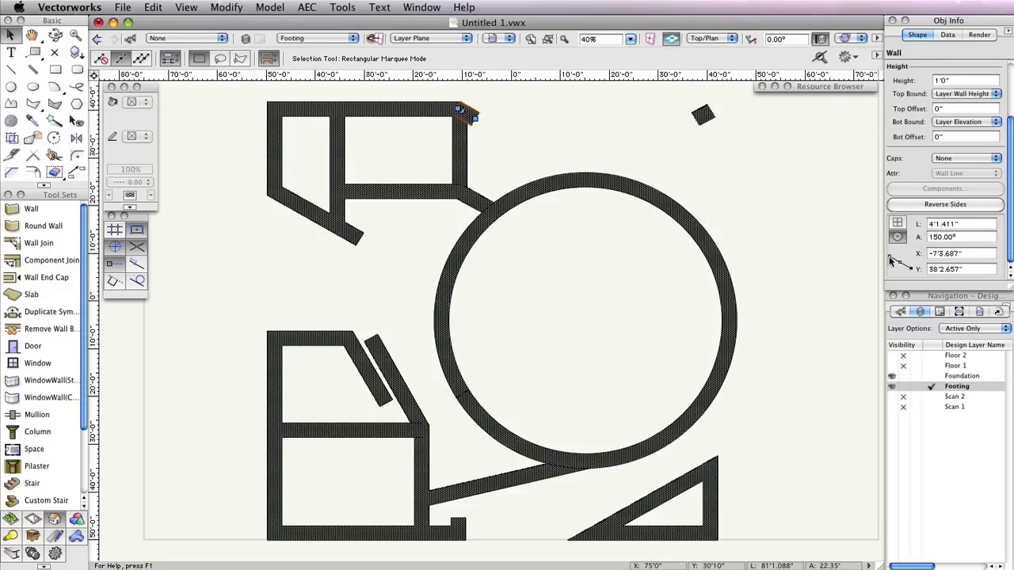
left_click(890, 256)
left_click(960, 235)
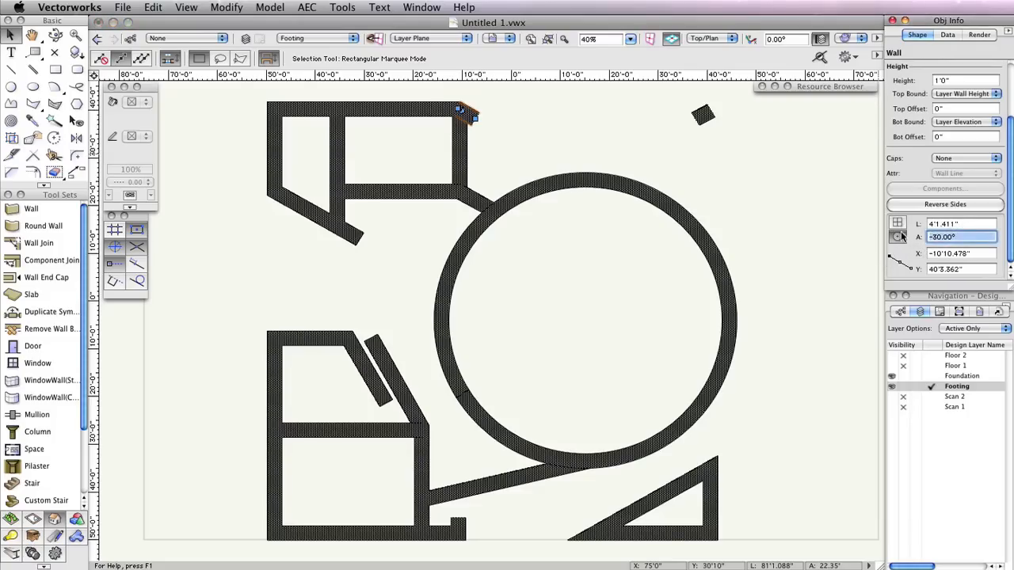
type("-90")
key("Return")
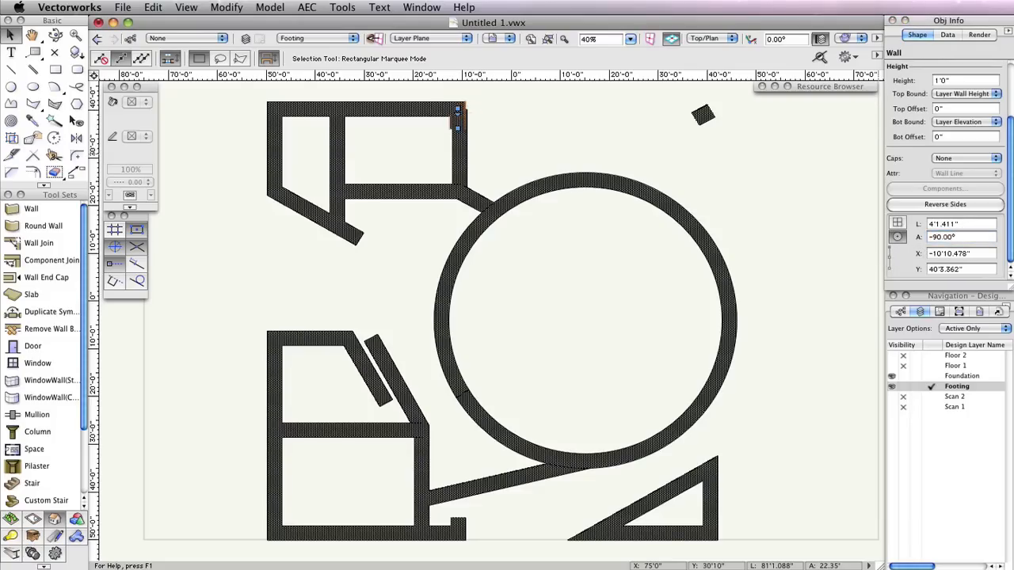
key("super+z")
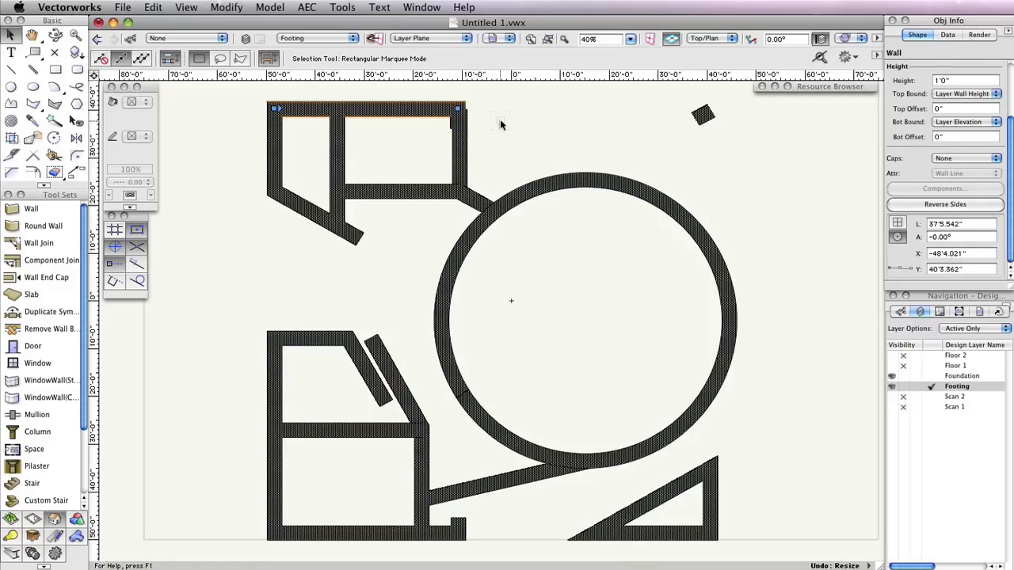
Set the isolated north-east column's remaining footing wall to an angle of 180° about its midpoint.
left_click(702, 116)
left_click(900, 262)
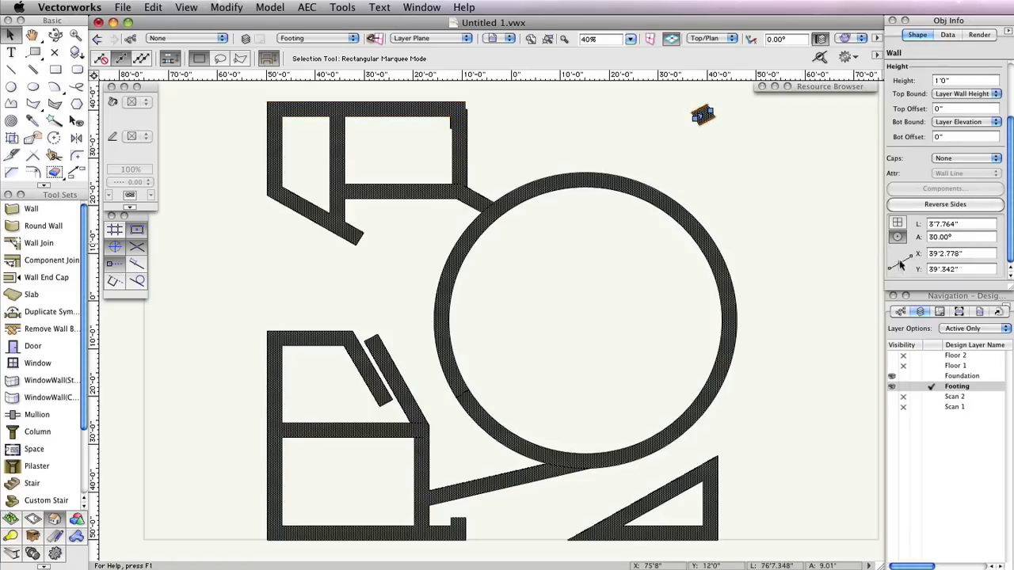
left_click(948, 236)
left_click_drag(948, 236, 927, 223)
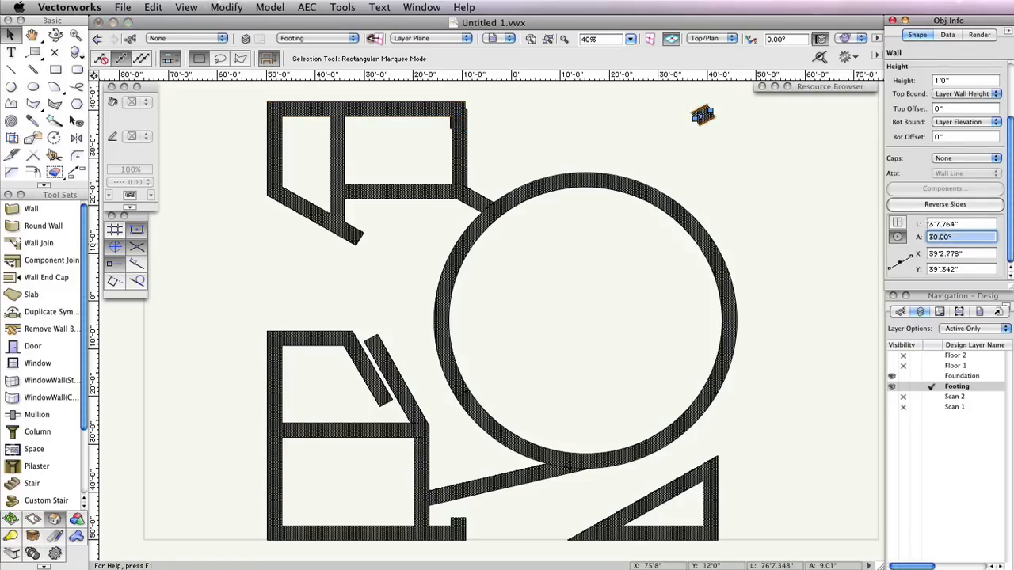
type("180")
key("Return")
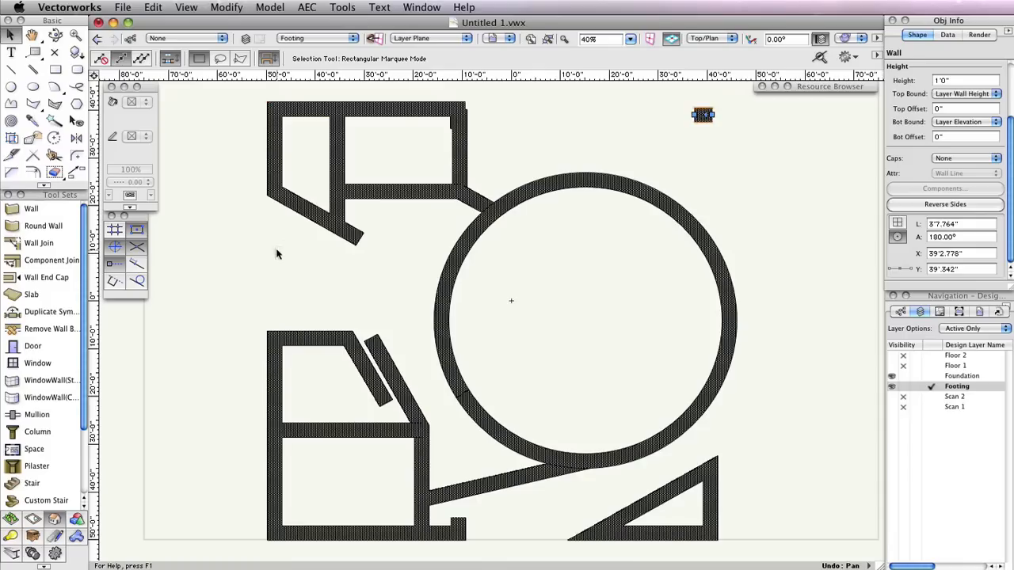
Move the short vertical footing wall at the north wall's east end further east, stretching the joined north footing with it.
left_click(38, 243)
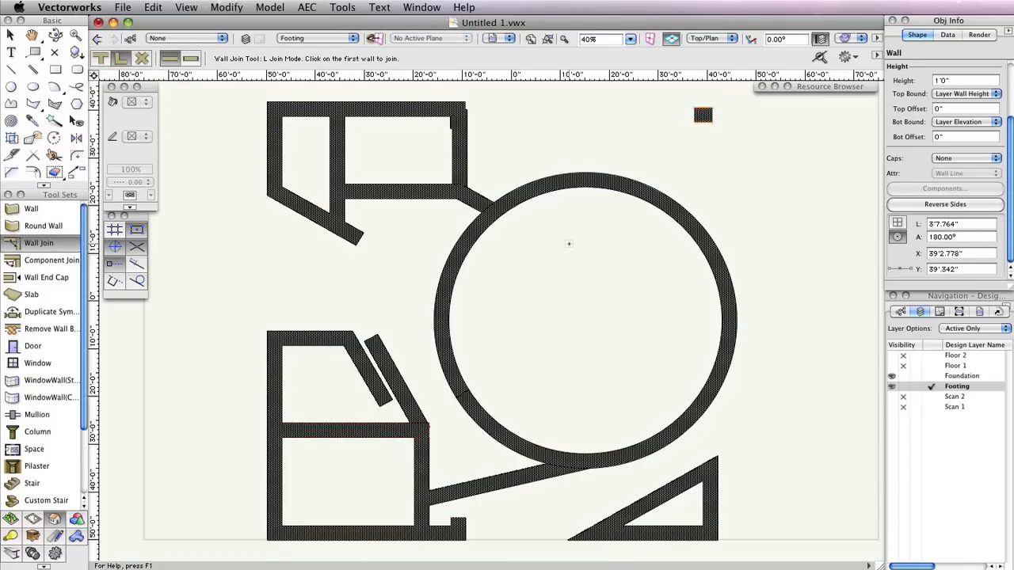
key("x")
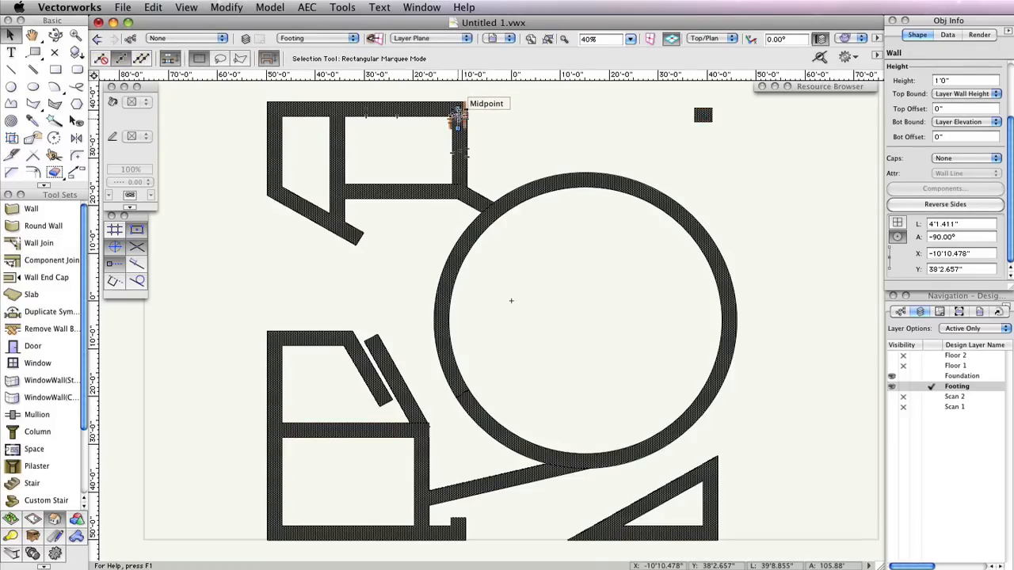
left_click_drag(458, 117, 507, 121)
left_click(508, 121)
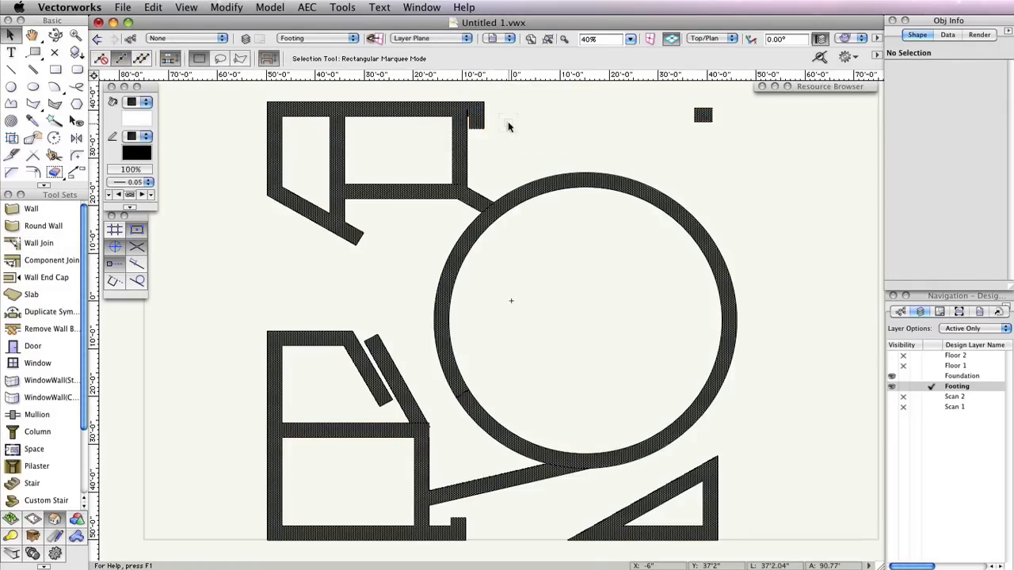
Set the layer options to Show/Snap/Modify Others and make the Floor 1 and Floor 2 layers visible.
left_click(970, 333)
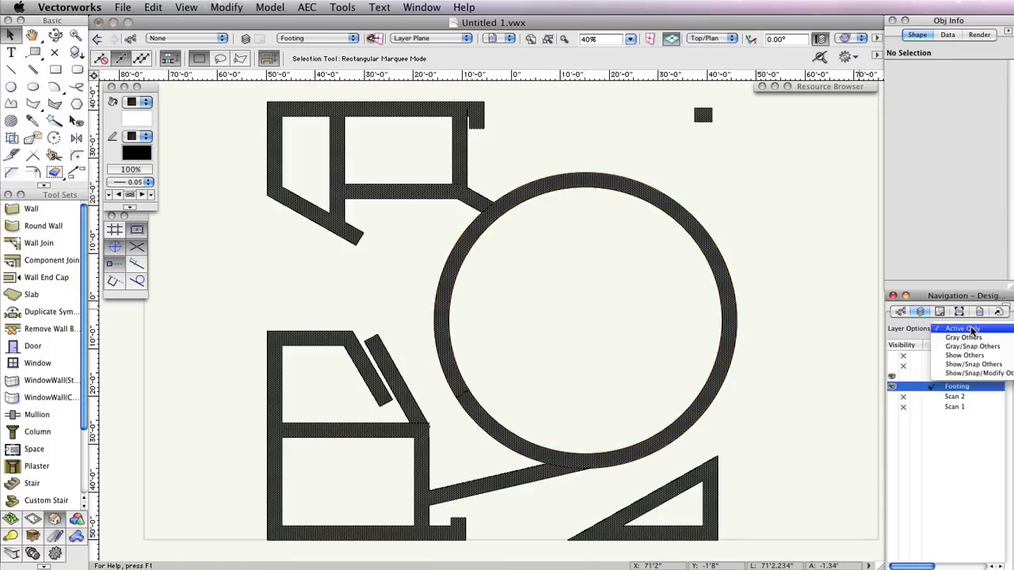
left_click(991, 375)
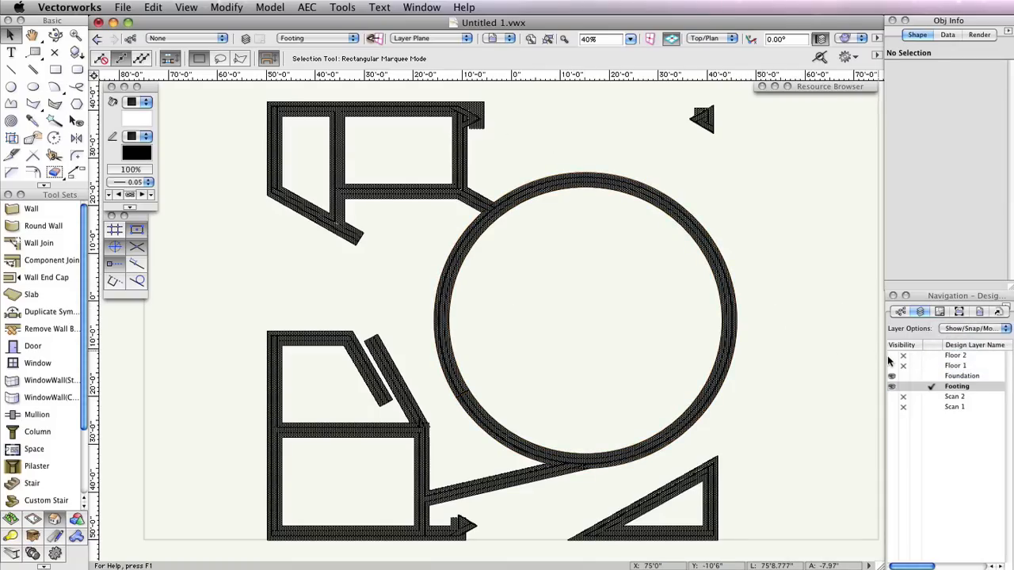
left_click(892, 365)
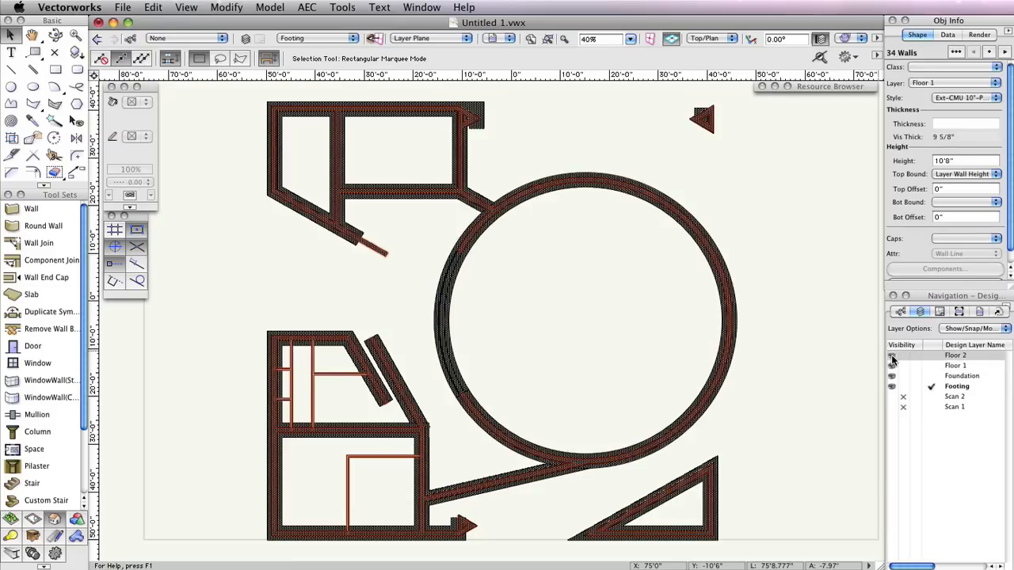
left_click(892, 355)
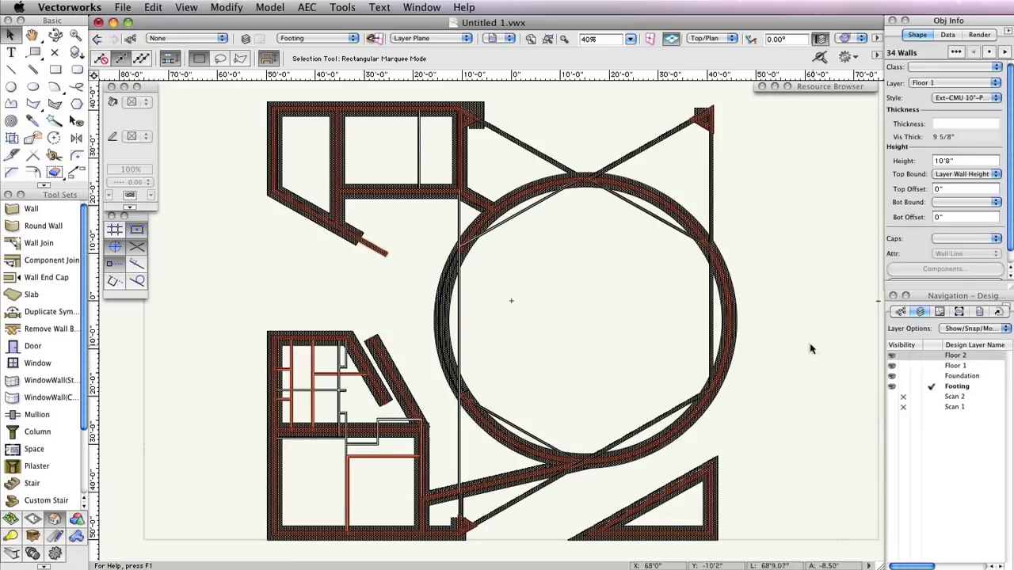
Examine the walls and footings of all layers in a Right Isometric OpenGL rendering, and return to Top/Plan view.
left_click(730, 38)
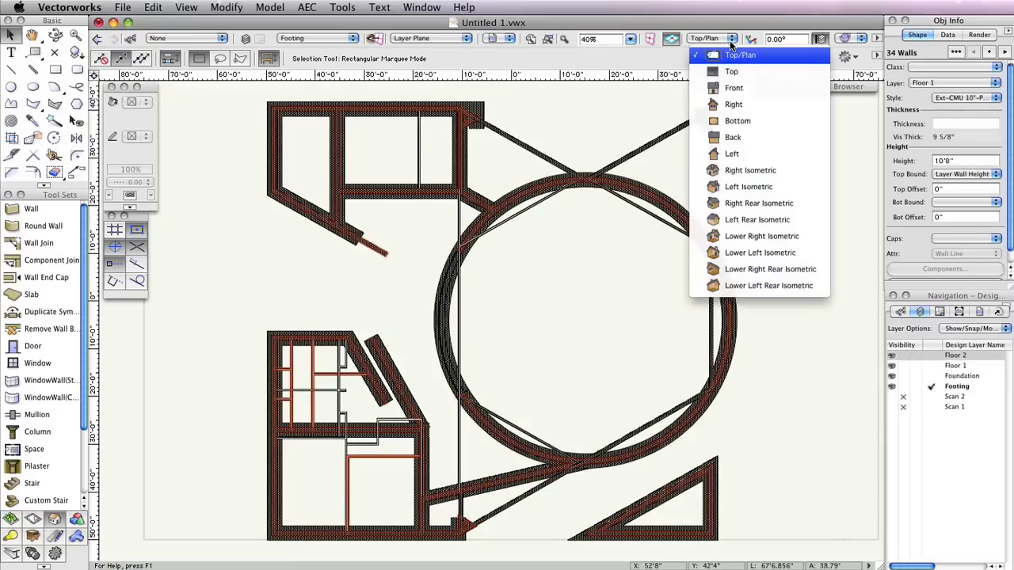
left_click(756, 170)
left_click(759, 155)
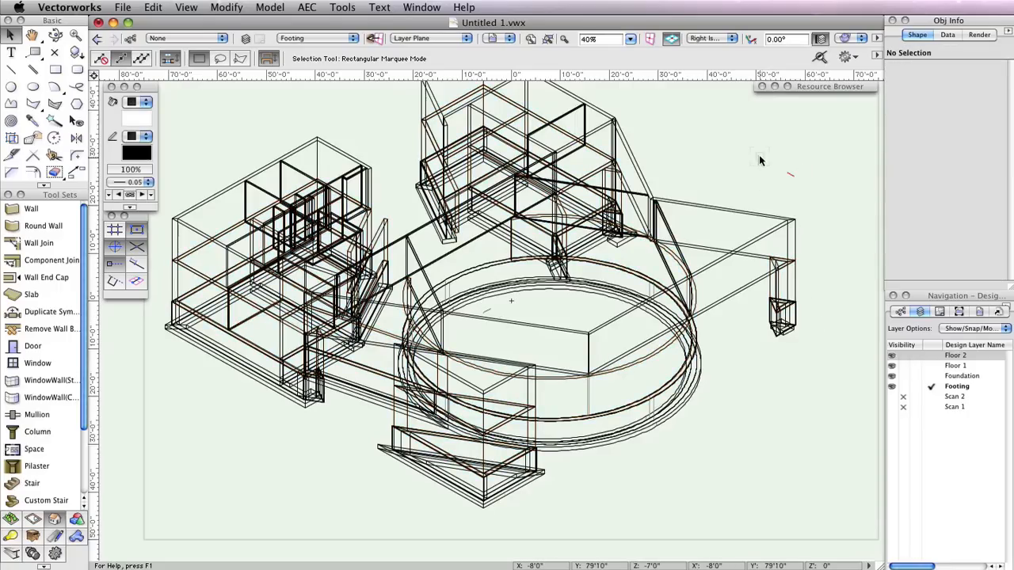
left_click(840, 37)
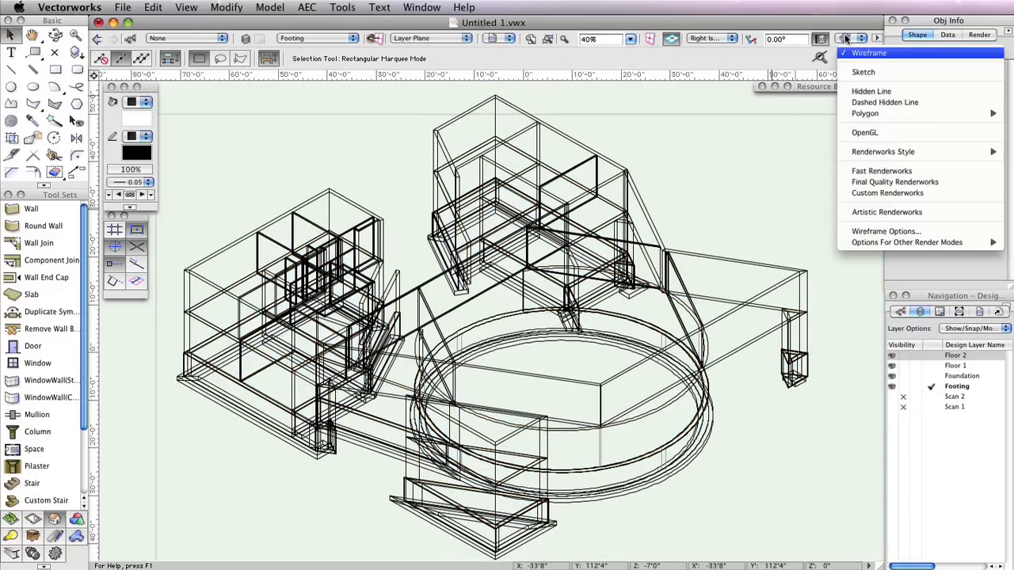
left_click(775, 209)
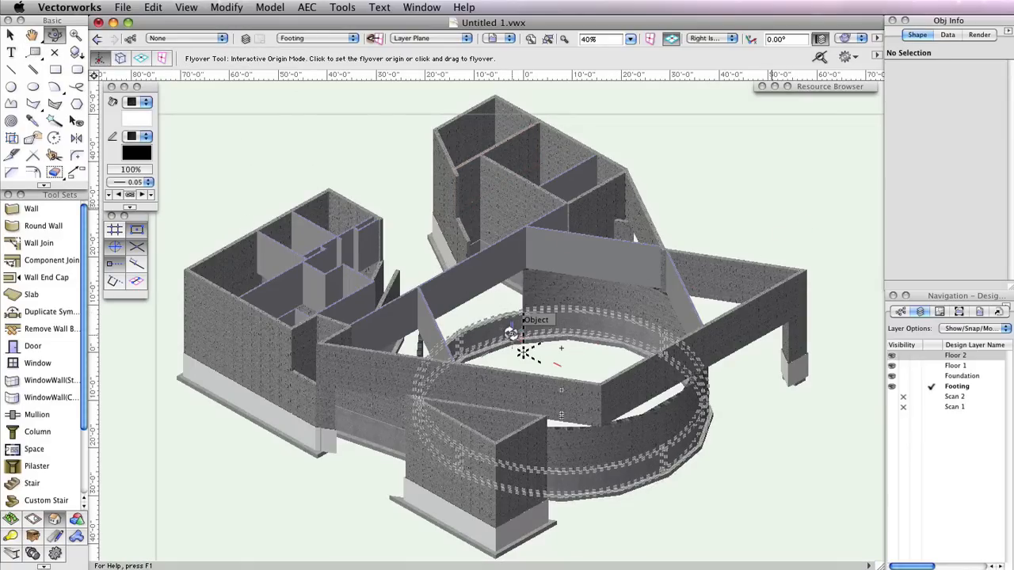
left_click_drag(514, 333, 668, 365)
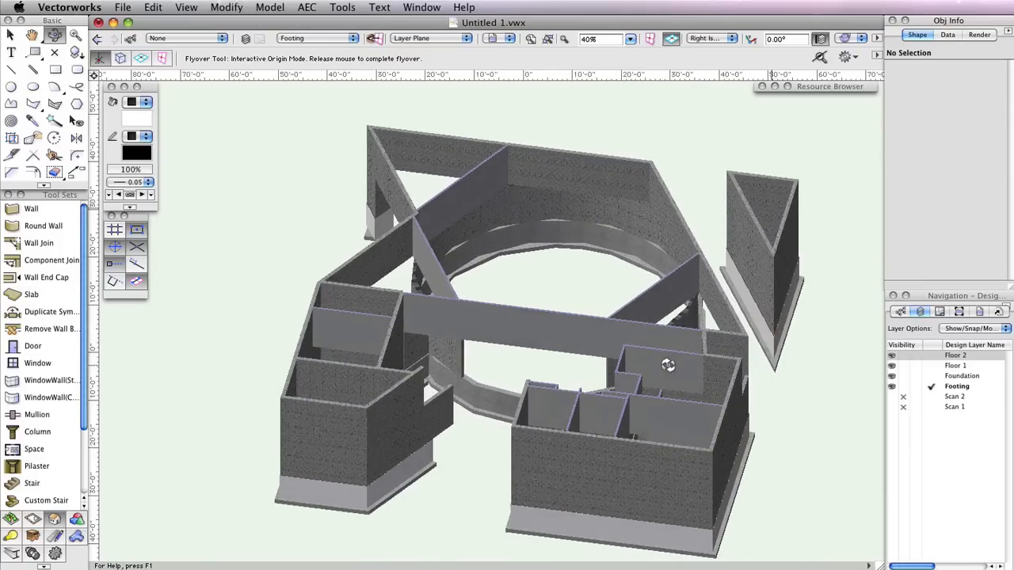
key("F5")
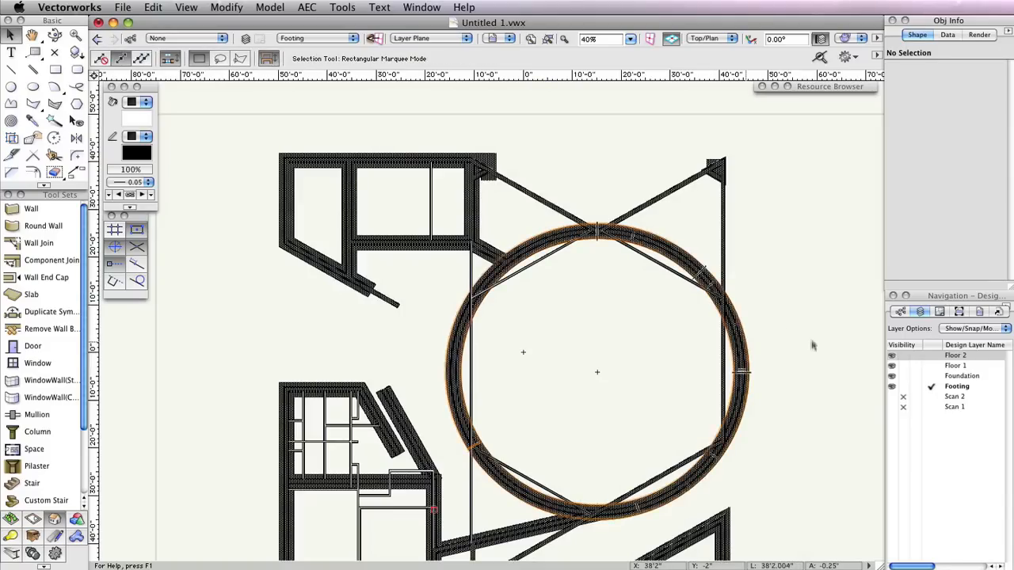